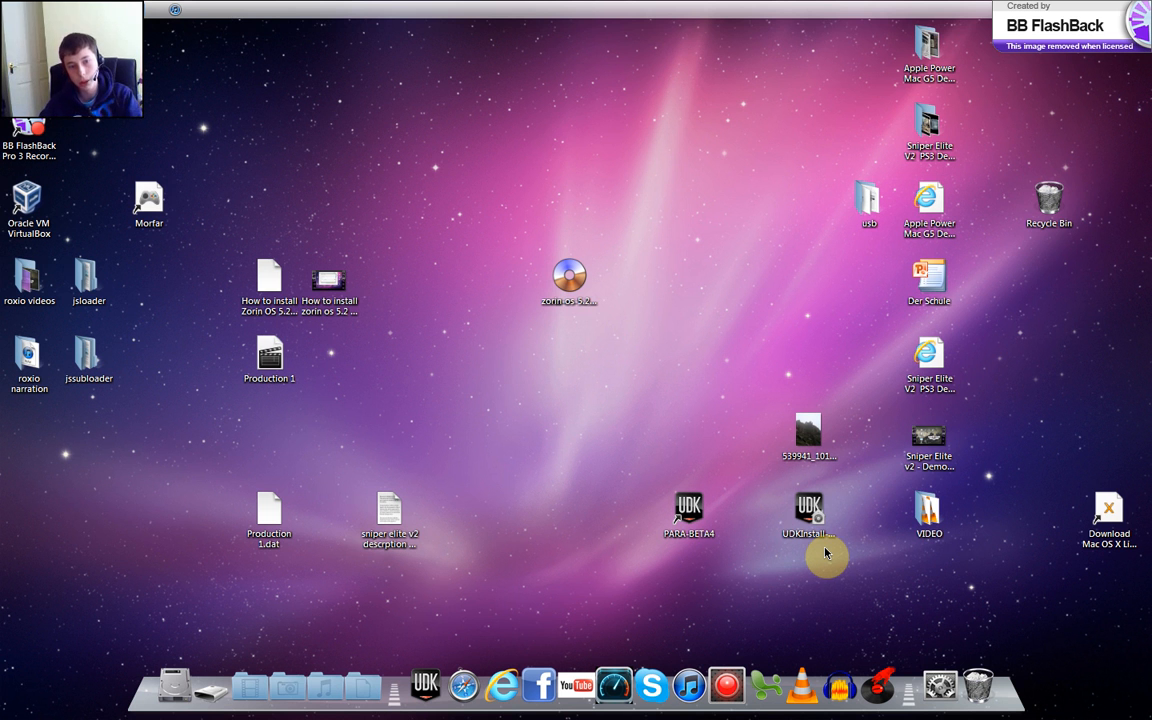
Examine the computer's system properties and the component subscores of its Windows Experience Index.
left_click(22, 9)
left_click(238, 184)
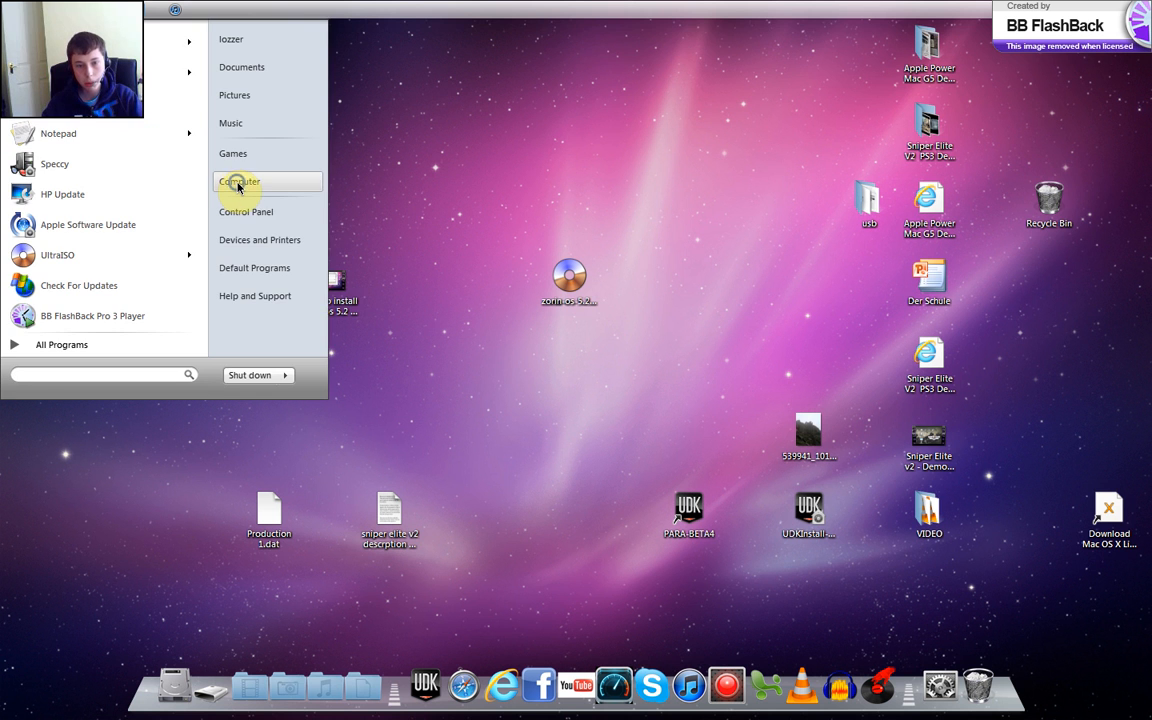
right_click(240, 186)
left_click(305, 321)
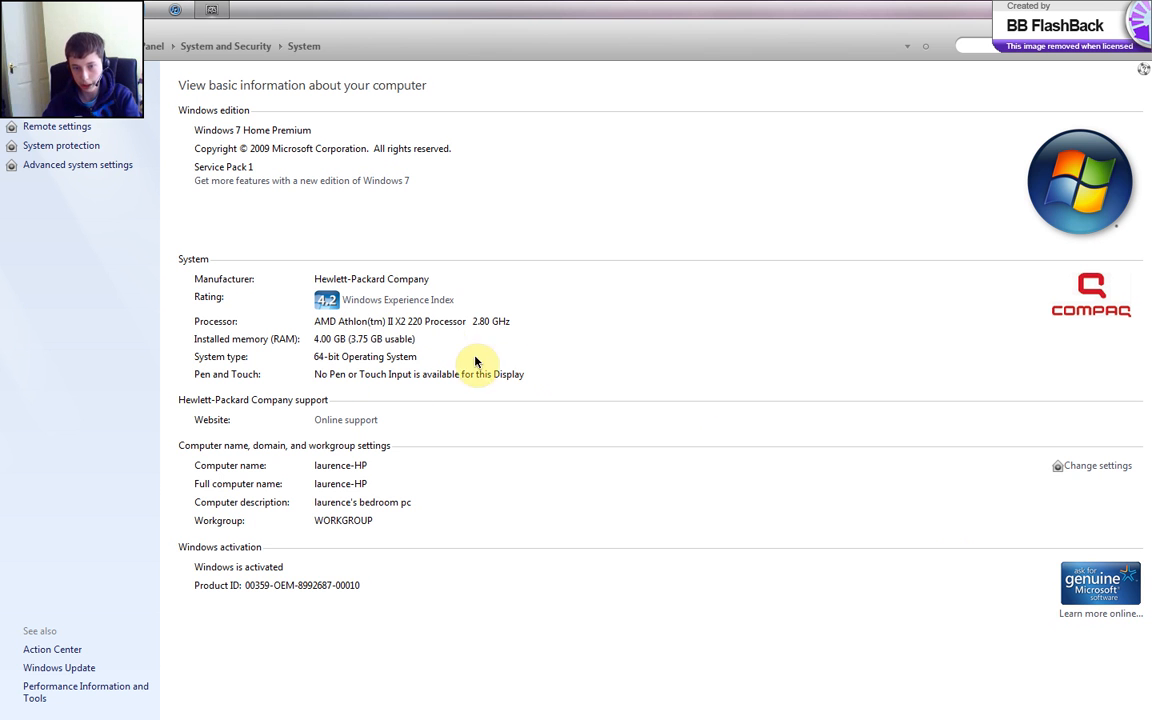
left_click(378, 300)
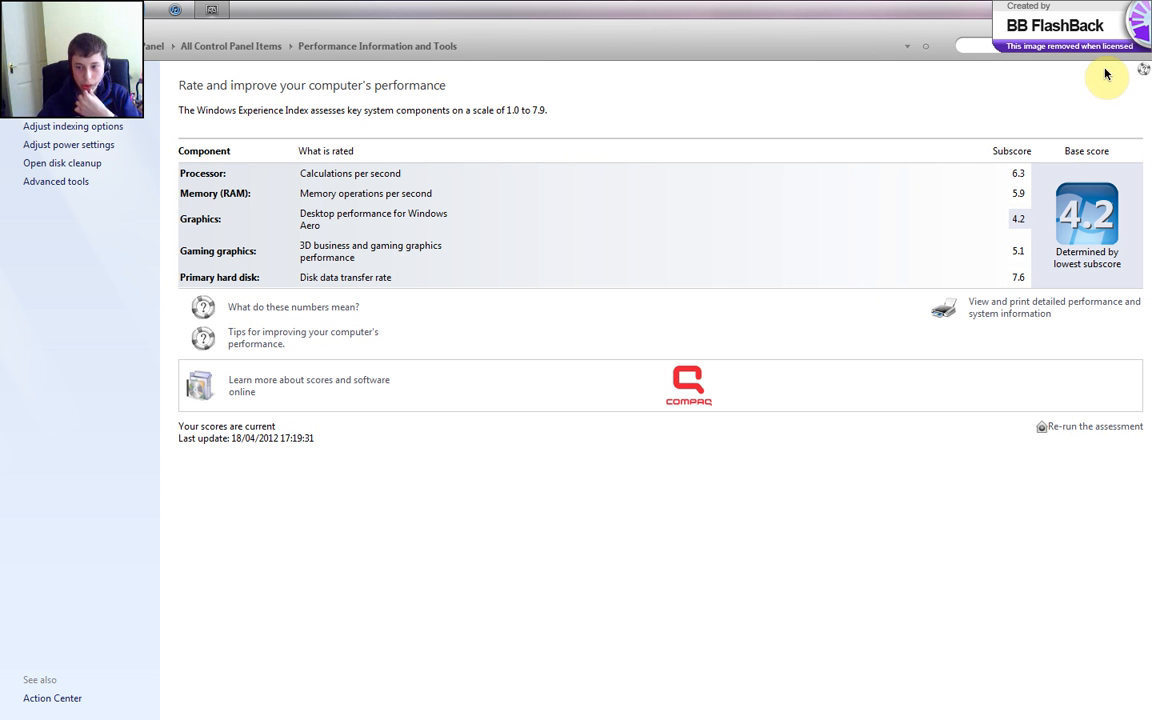
left_click(1142, 9)
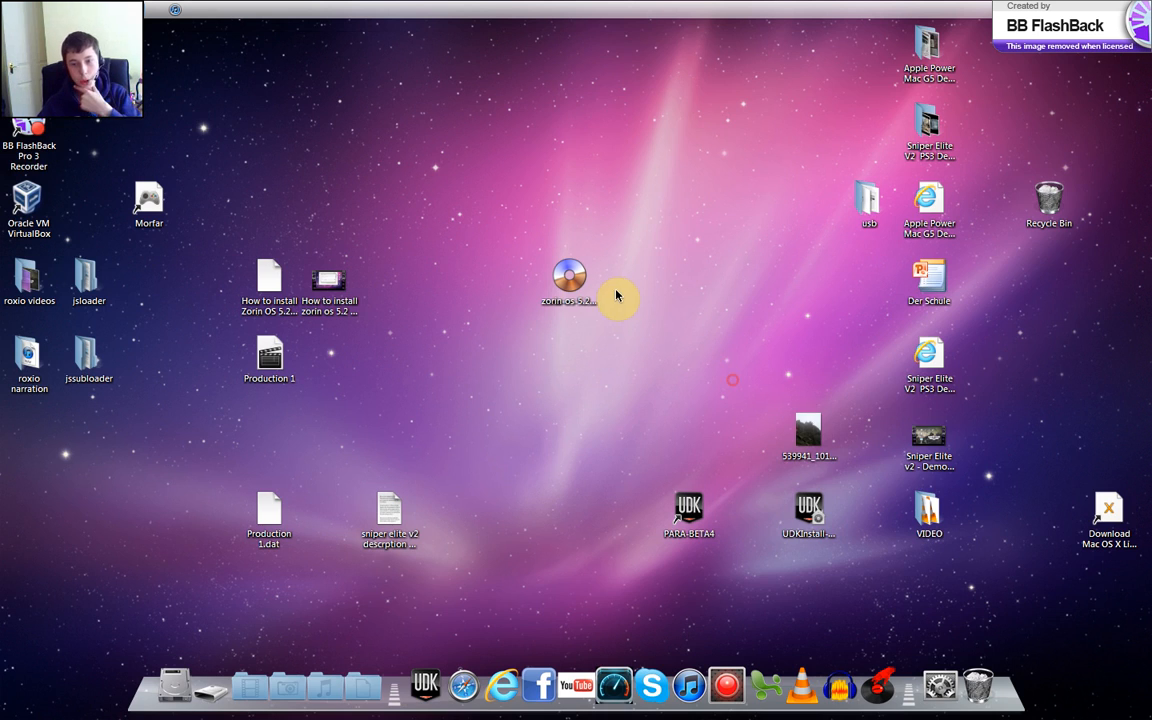
left_click(585, 287)
left_click(655, 290)
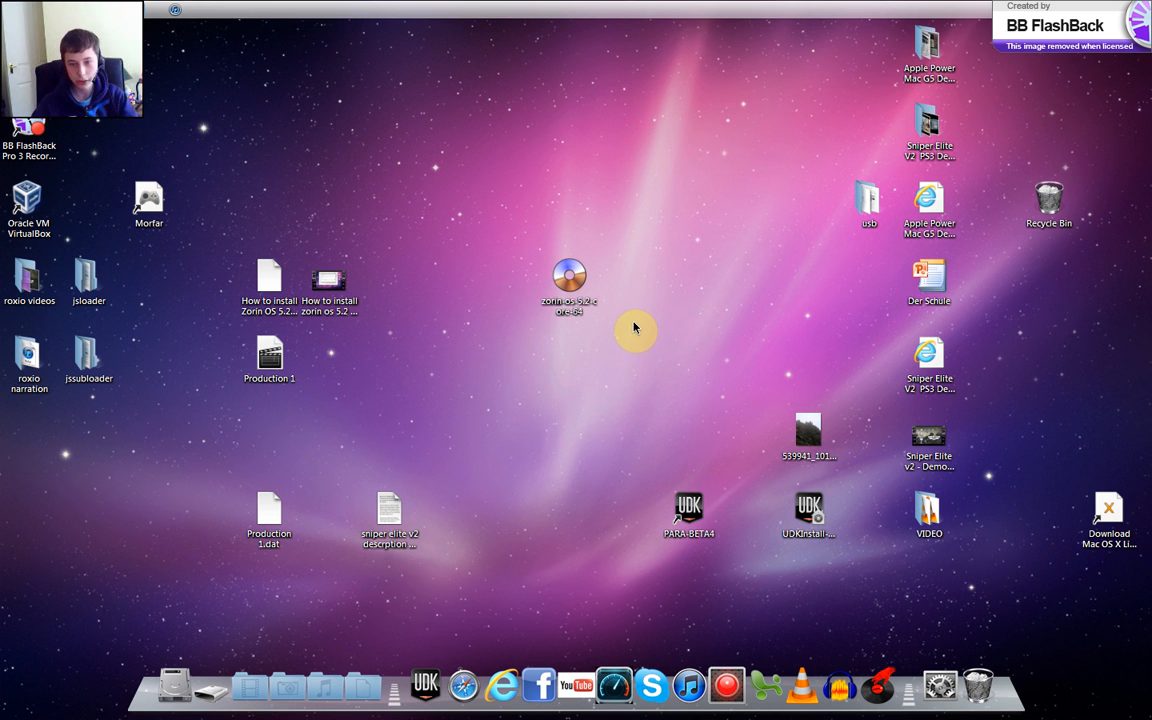
Open Oracle VM VirtualBox and start creating a new virtual machine named zorin.
left_click(32, 201)
left_click(259, 146)
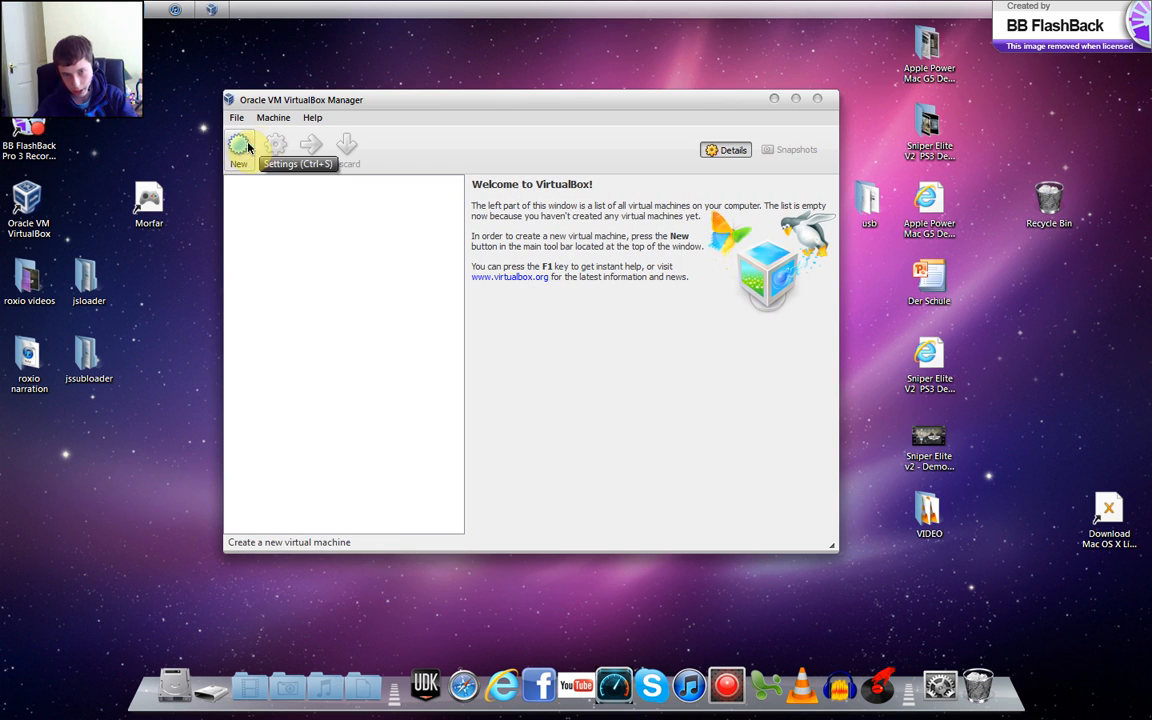
left_click(239, 150)
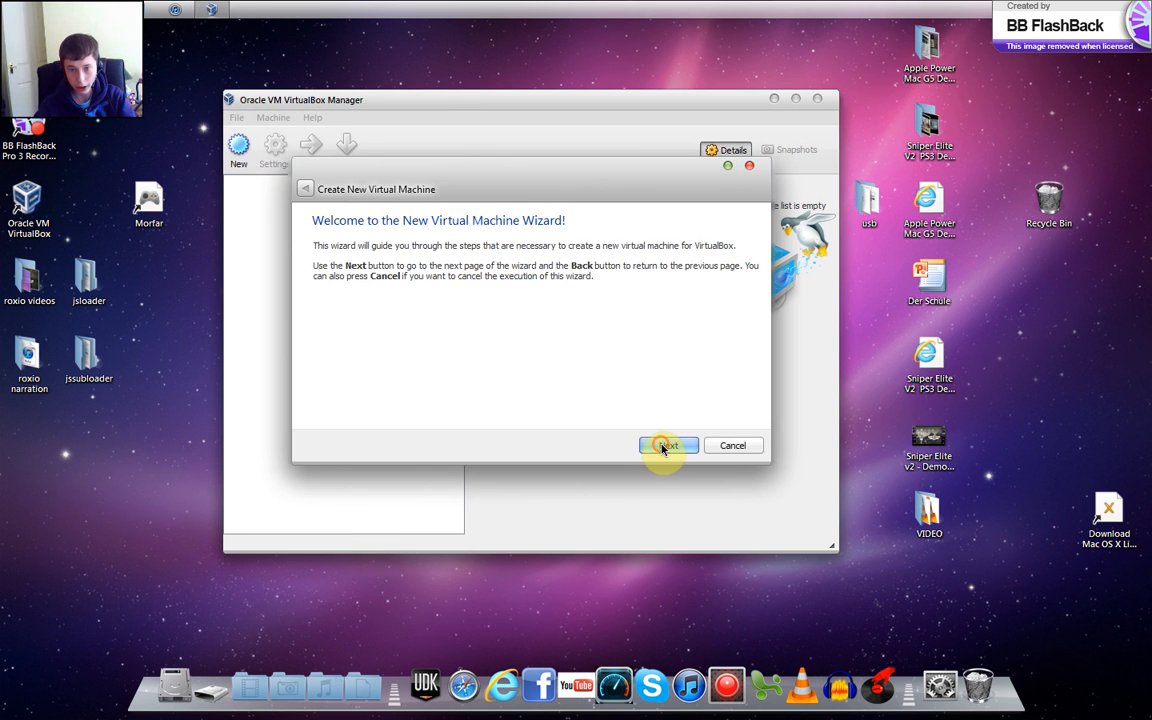
left_click(663, 445)
type("zorin")
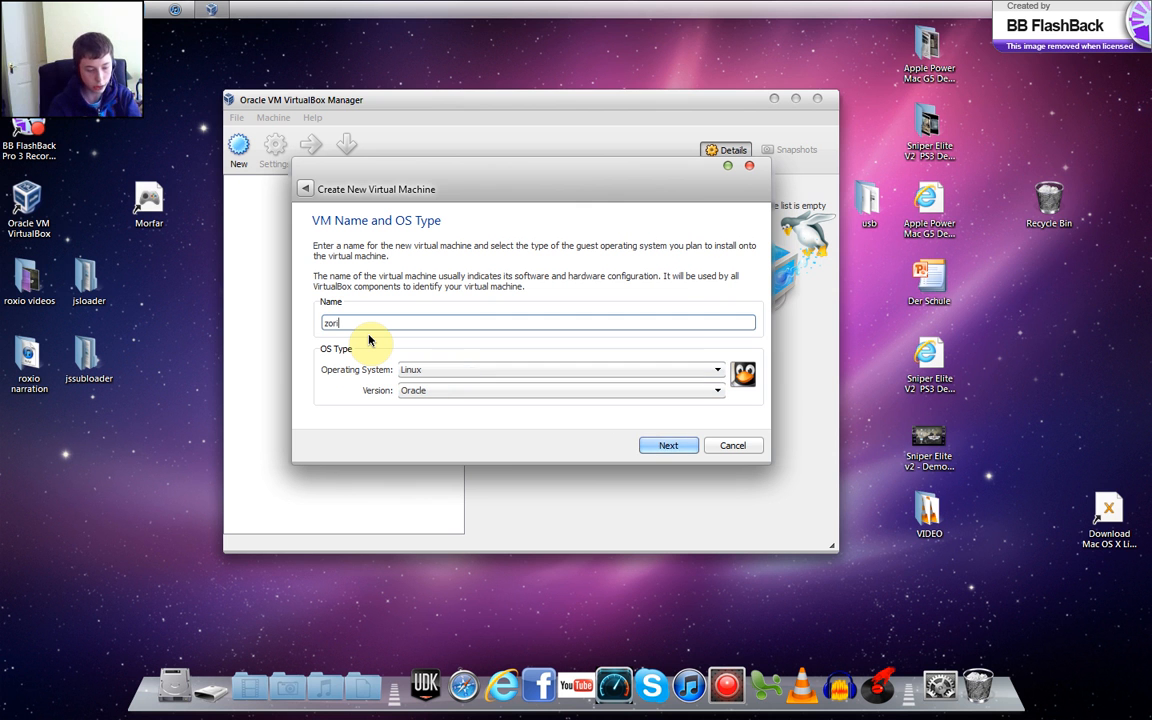
Keep Linux as the operating system and Oracle as the version, and continue to the memory settings.
left_click(436, 374)
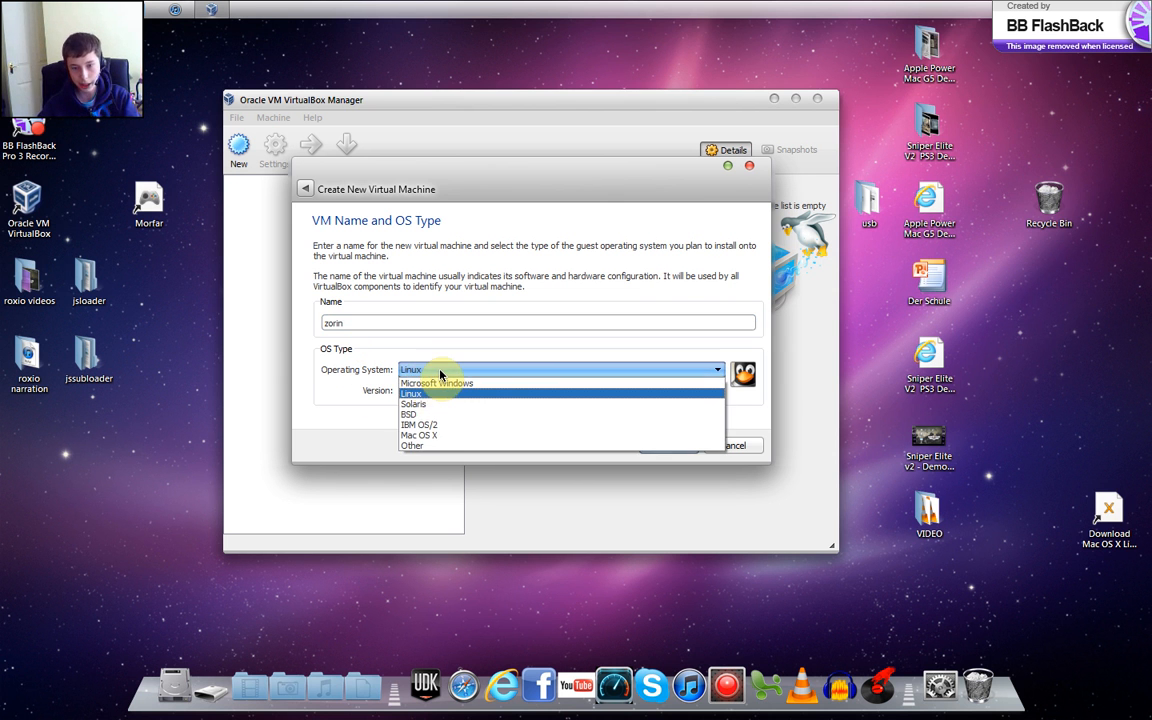
left_click(440, 373)
left_click(442, 392)
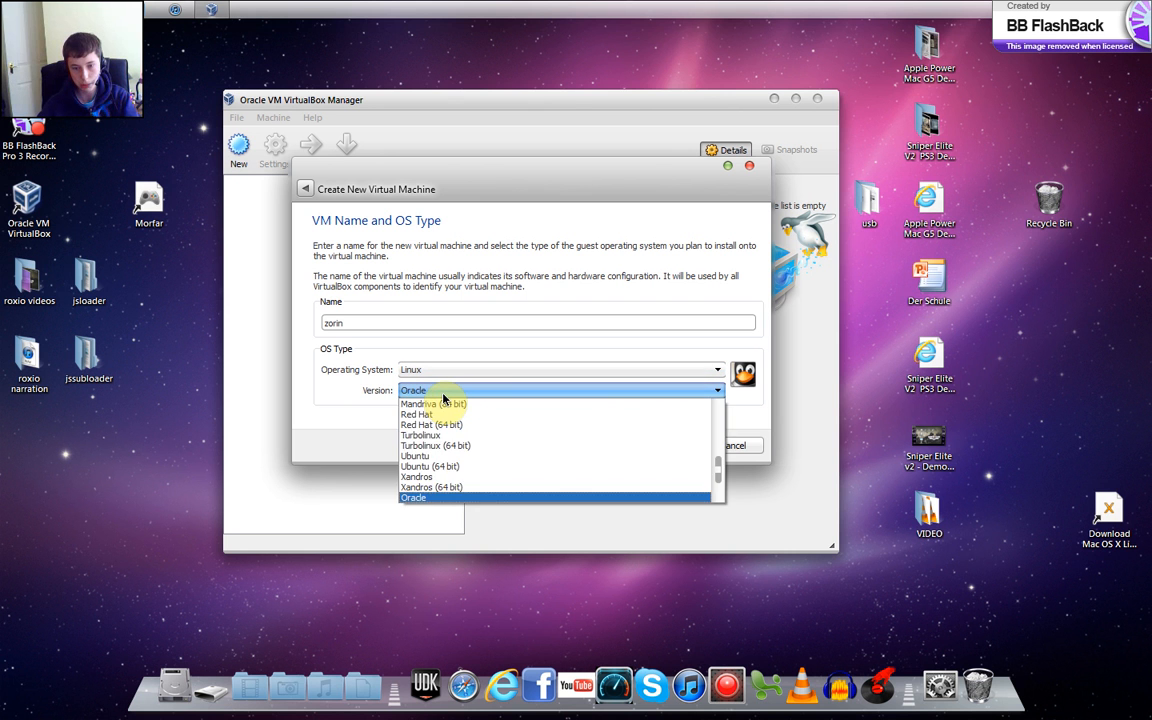
left_click(443, 398)
left_click(443, 396)
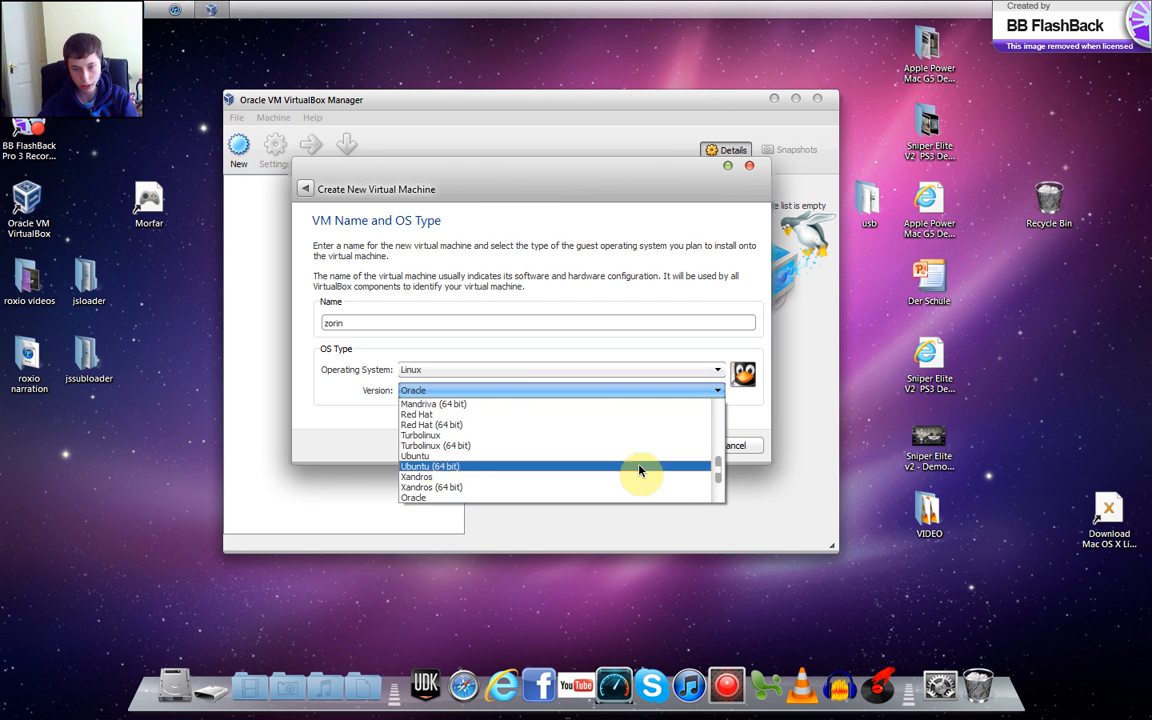
left_click(759, 432)
left_click(664, 447)
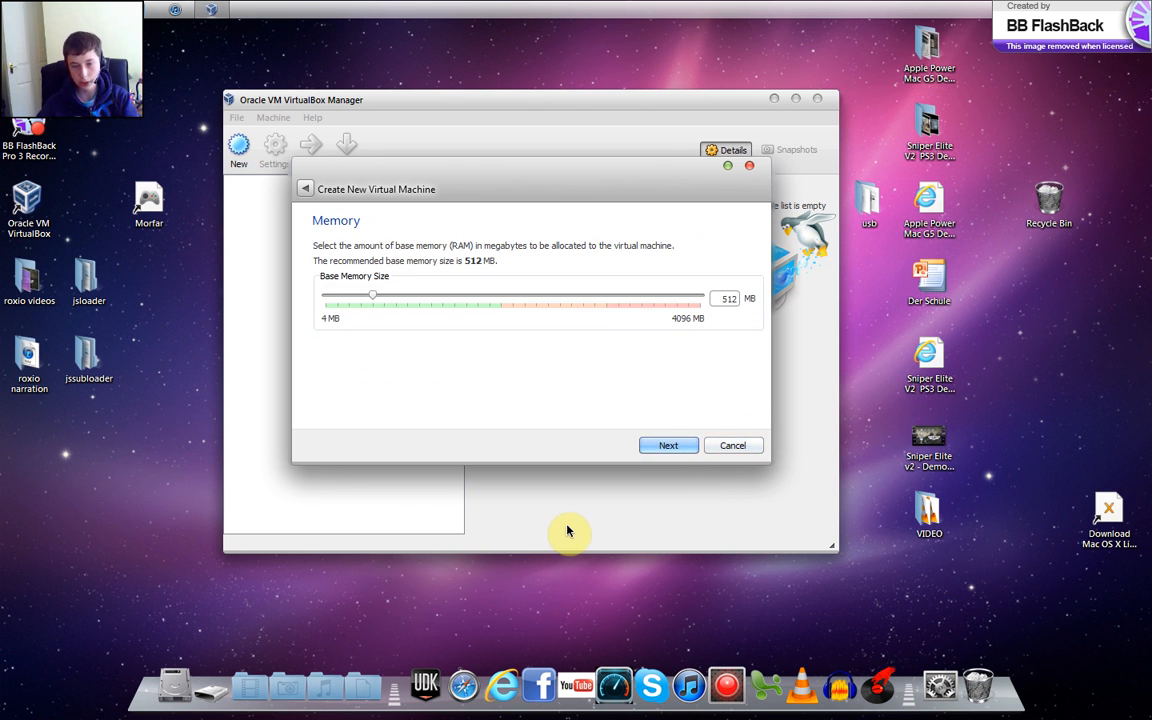
Try a base memory size of 1024 MB and return it to 512 MB.
double_click(727, 298)
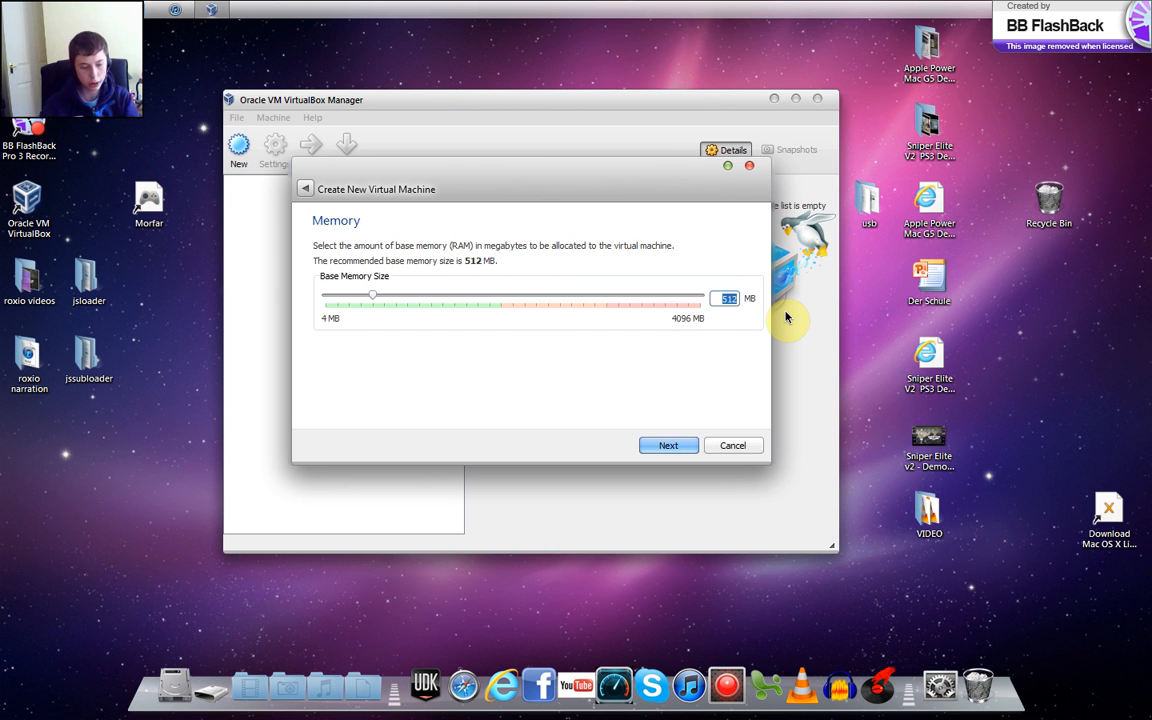
type("1024")
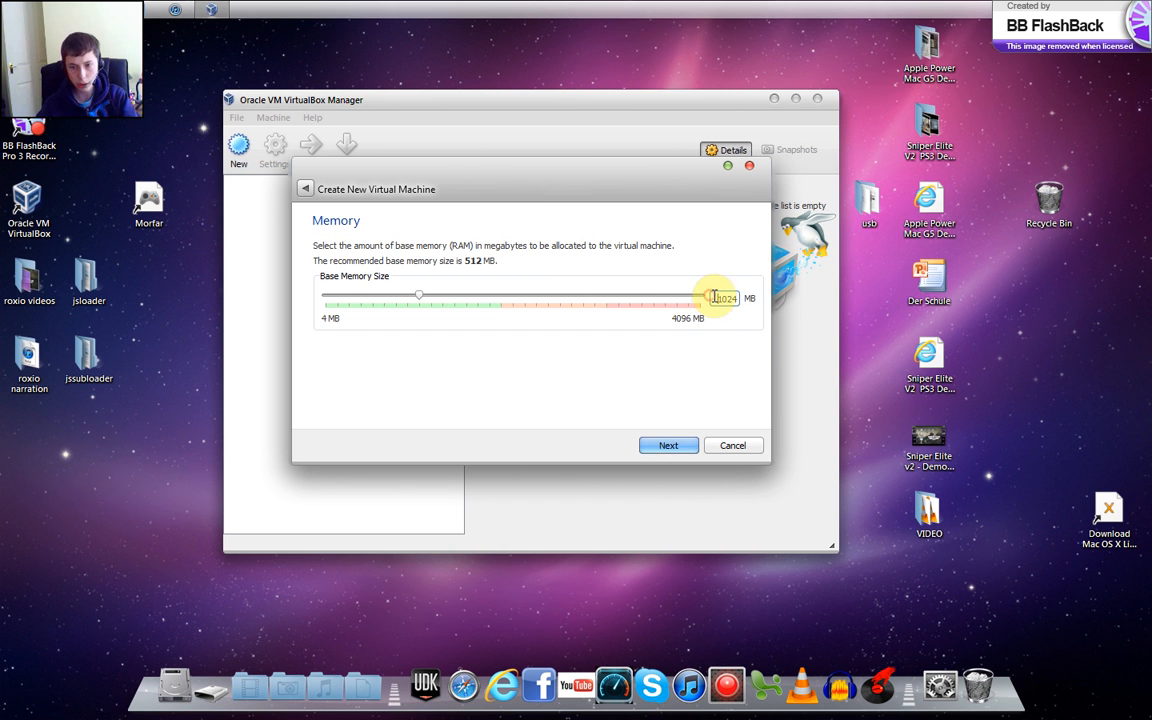
left_click_drag(715, 297, 751, 297)
type("512")
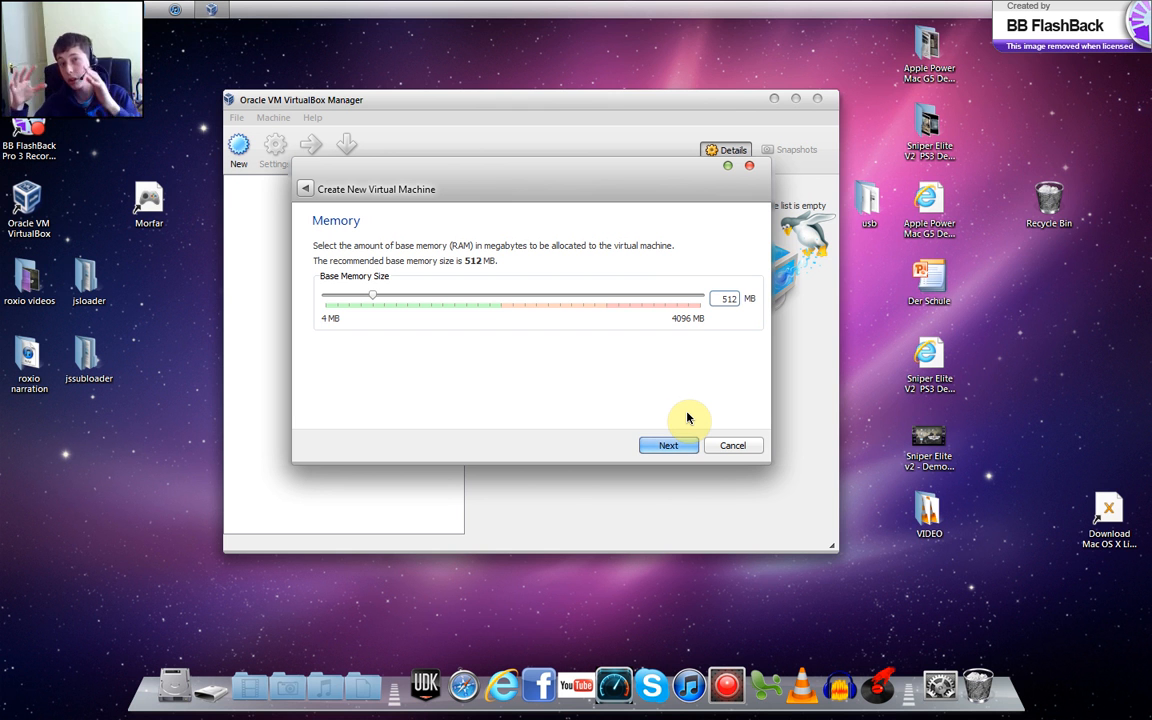
Set the virtual machine's base memory to 1024 MB and continue to the virtual hard disk page.
key("BackSpace")
key("BackSpace")
key("BackSpace")
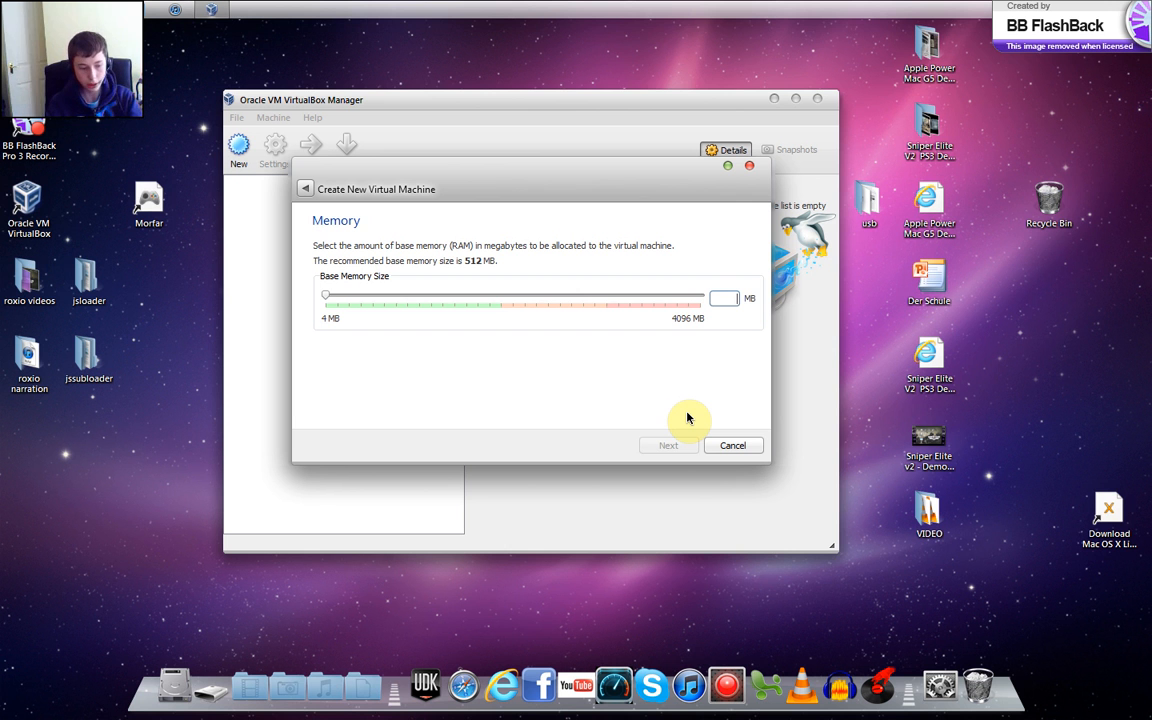
type("1024")
left_click(666, 448)
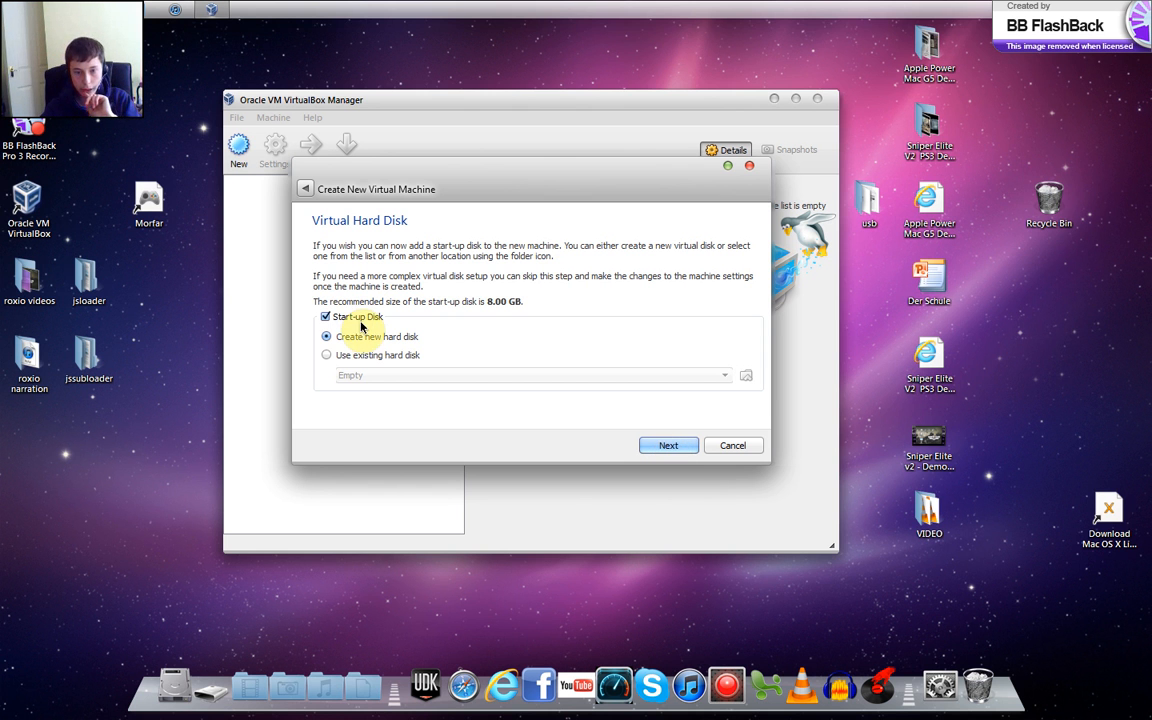
Choose to create a new start-up hard disk as a VDI file with dynamically allocated storage.
left_click(660, 449)
left_click(672, 451)
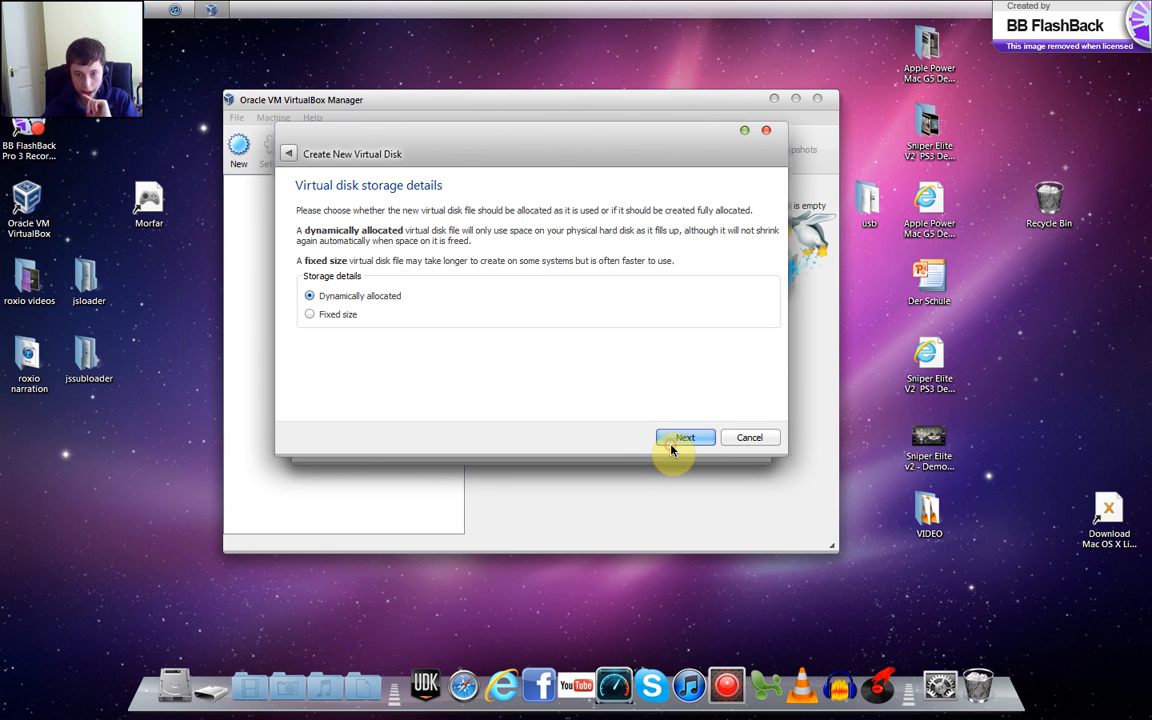
left_click(310, 314)
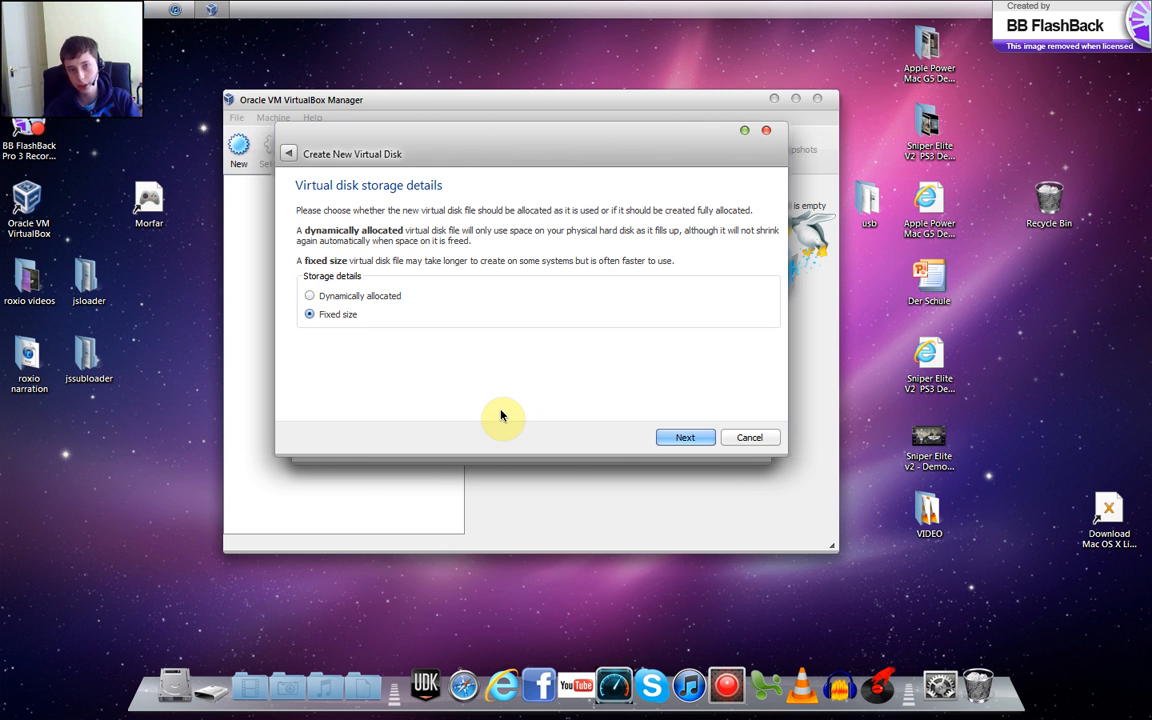
left_click(372, 298)
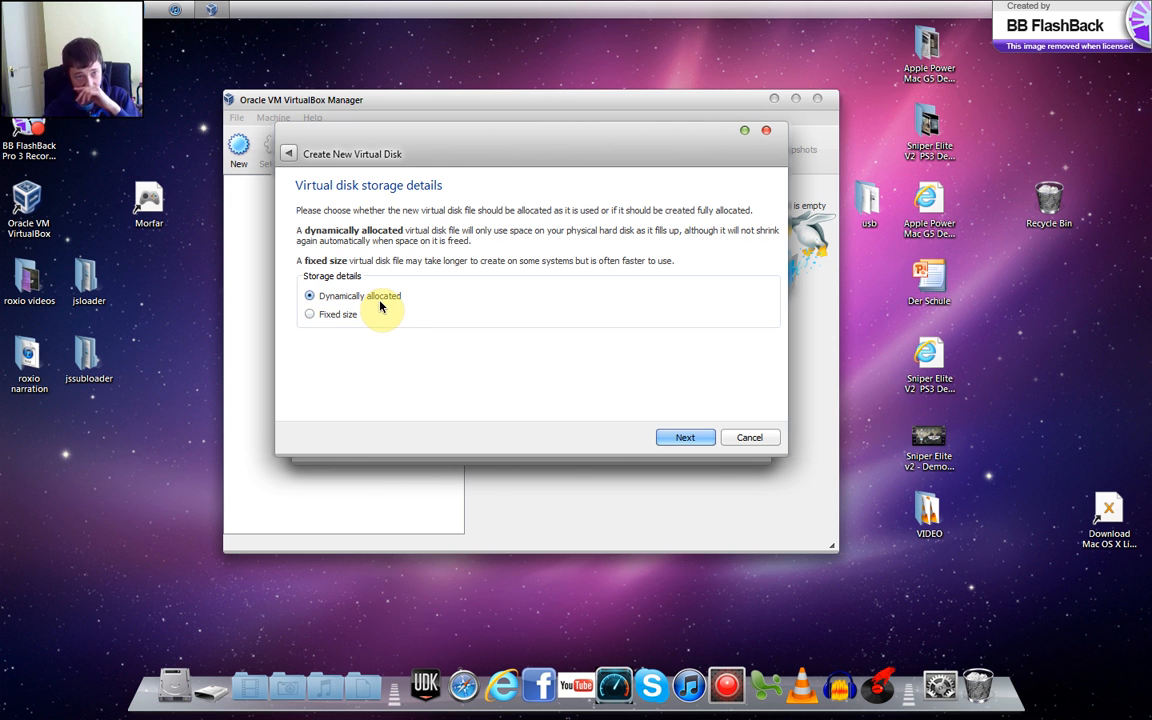
left_click(680, 440)
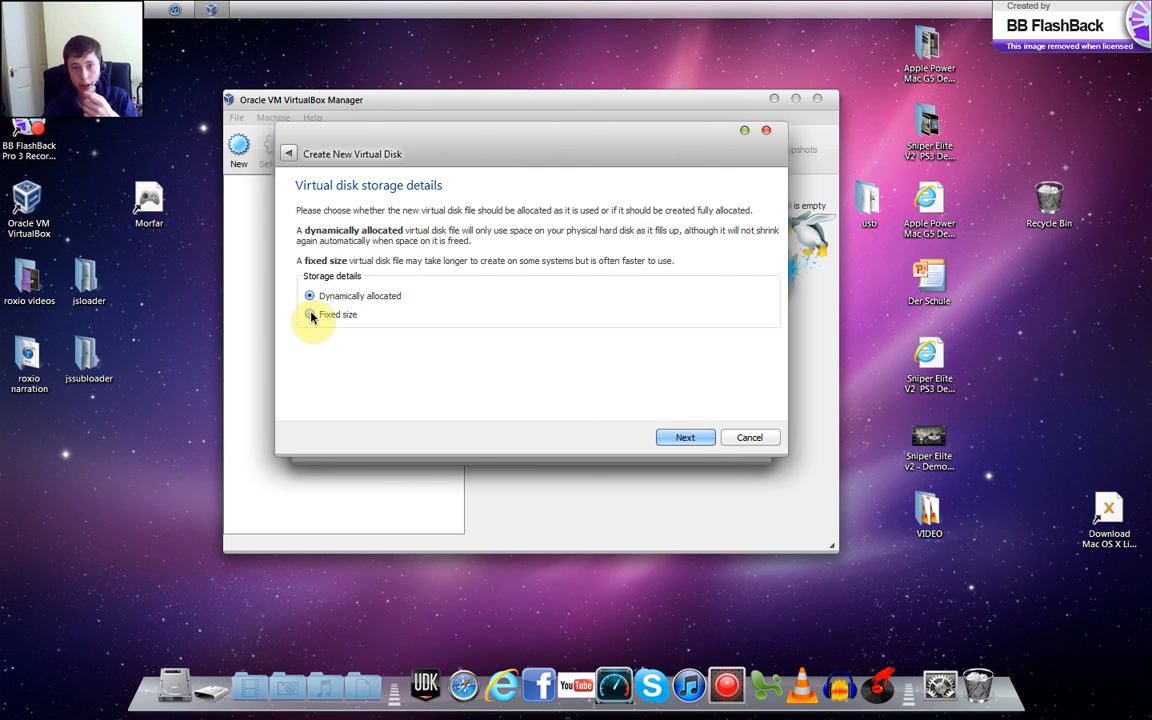
left_click(670, 437)
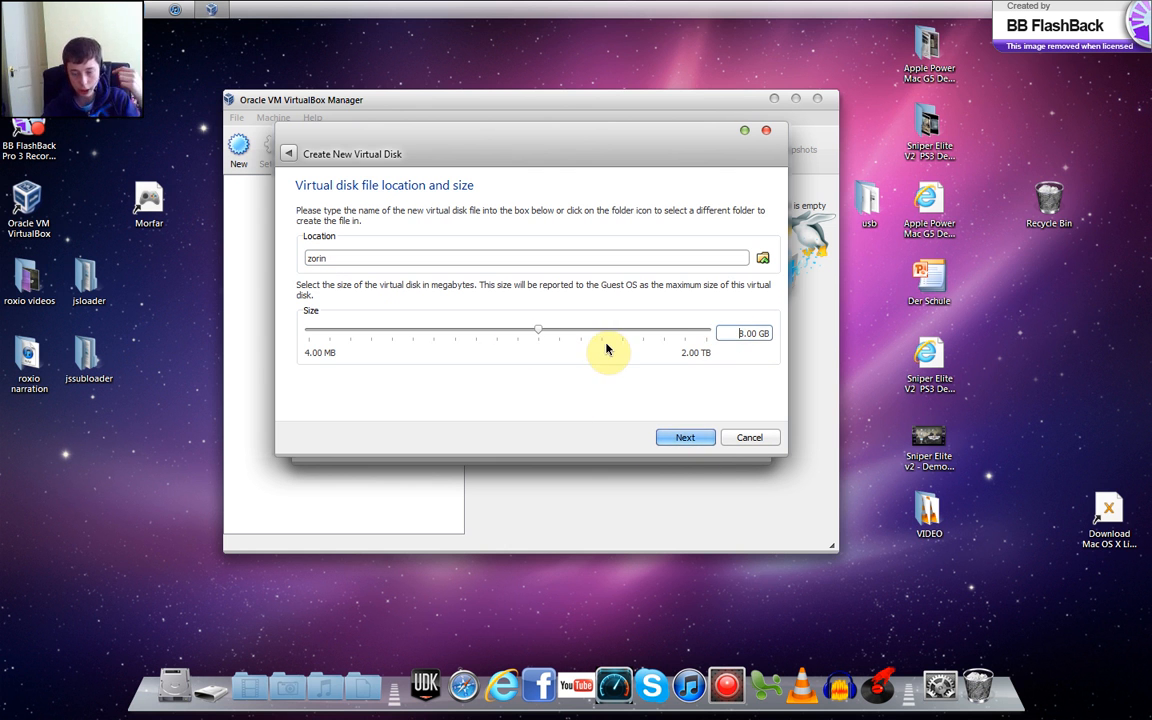
Name the virtual disk file zorin 5.2, keep its size at 8.00 GB, and create the disk and the virtual machine.
left_click(367, 257)
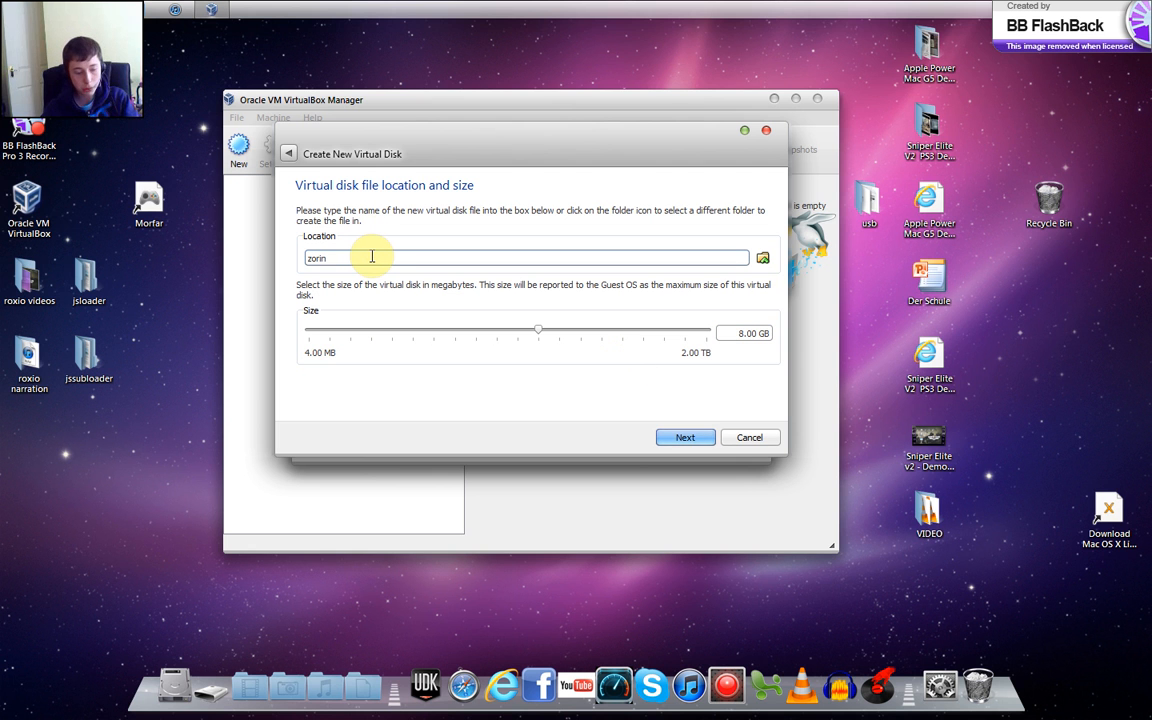
type("5.2")
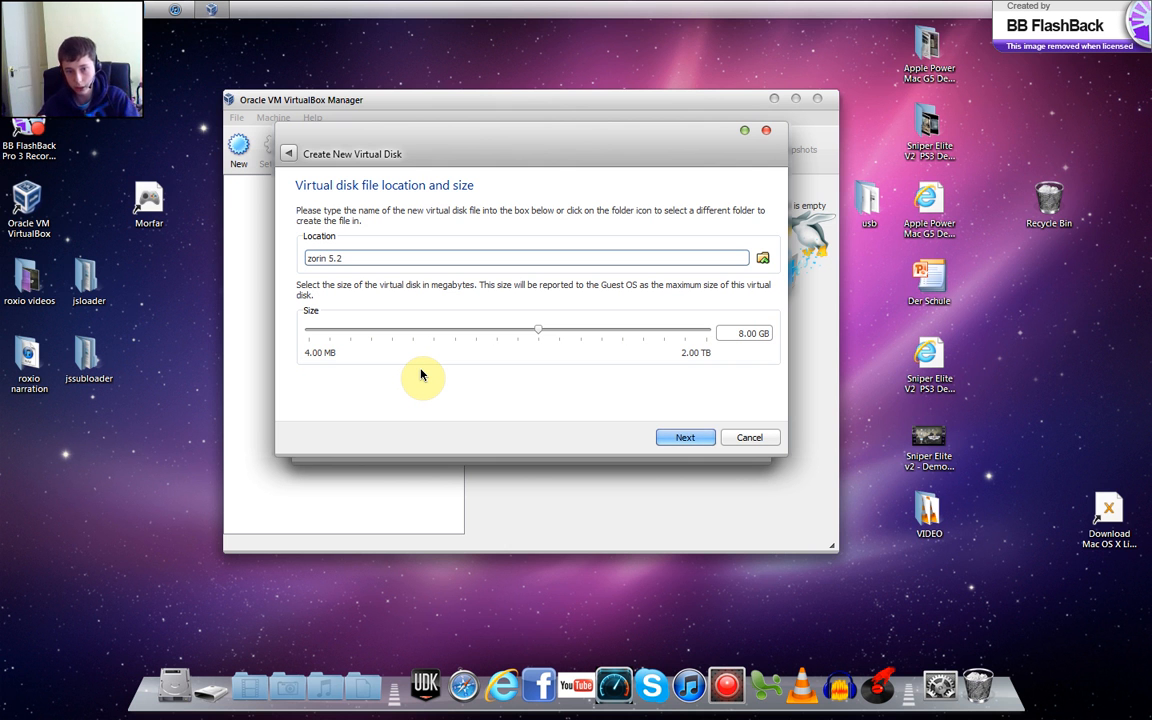
left_click(667, 440)
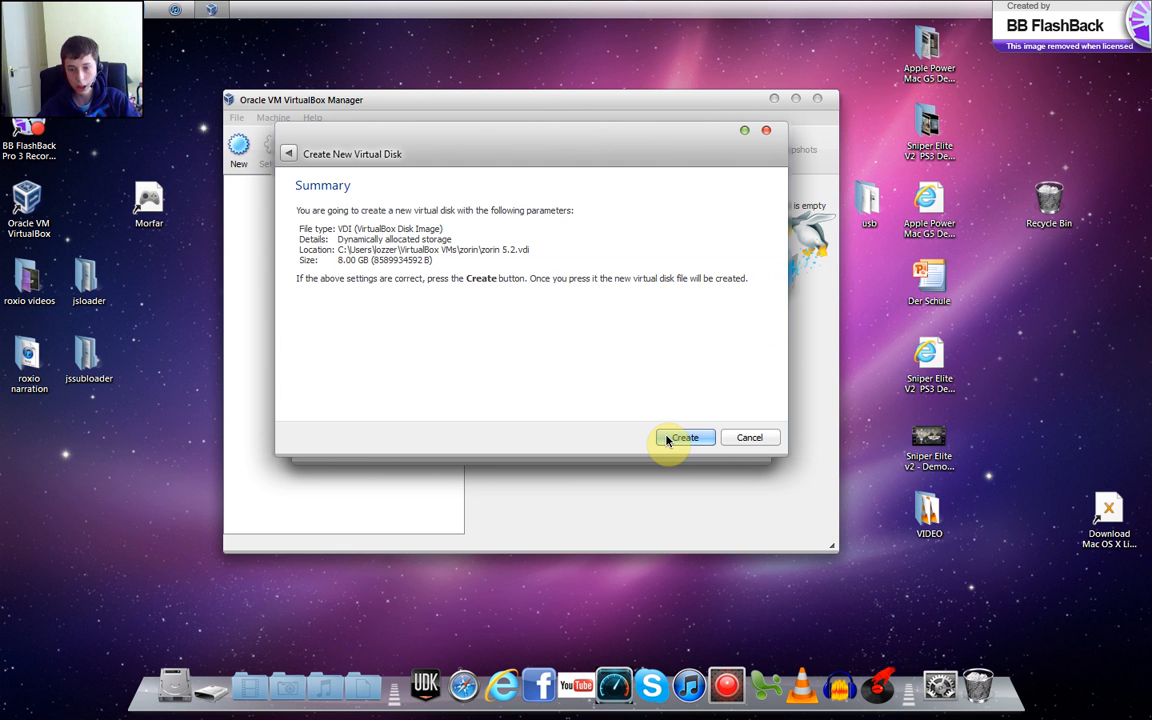
left_click(670, 440)
left_click(675, 442)
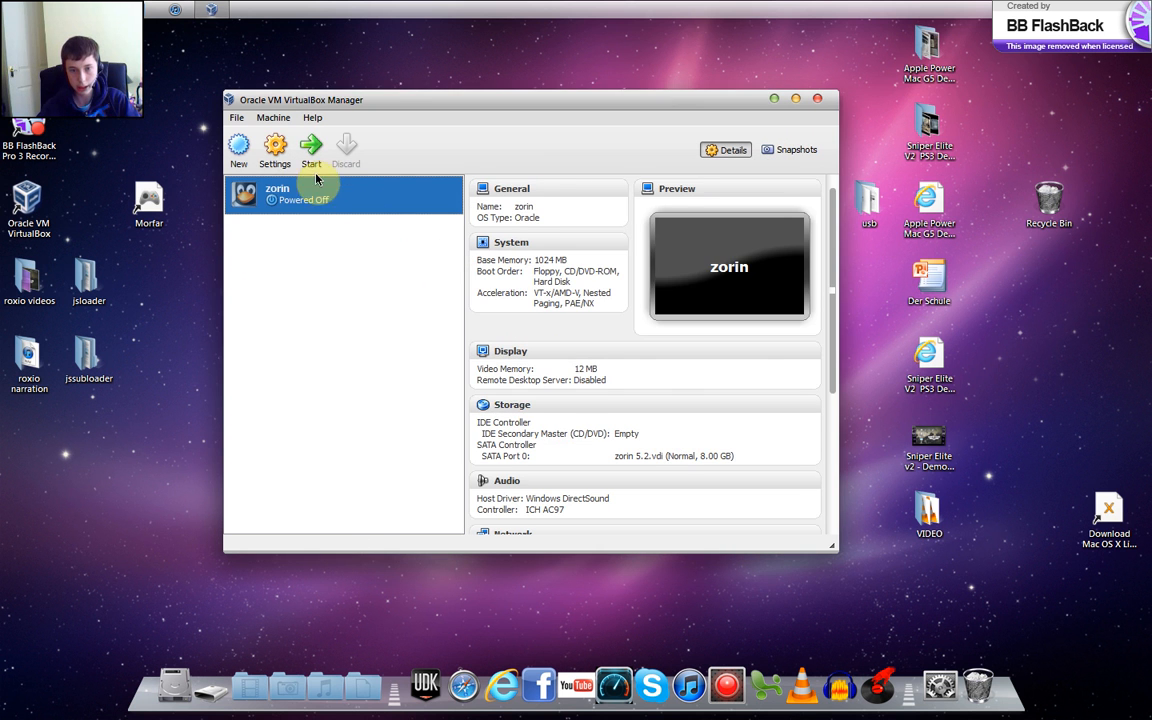
In the zorin machine's system settings, enable IO APIC and set the processor count to 2, then check the acceleration options.
left_click(275, 150)
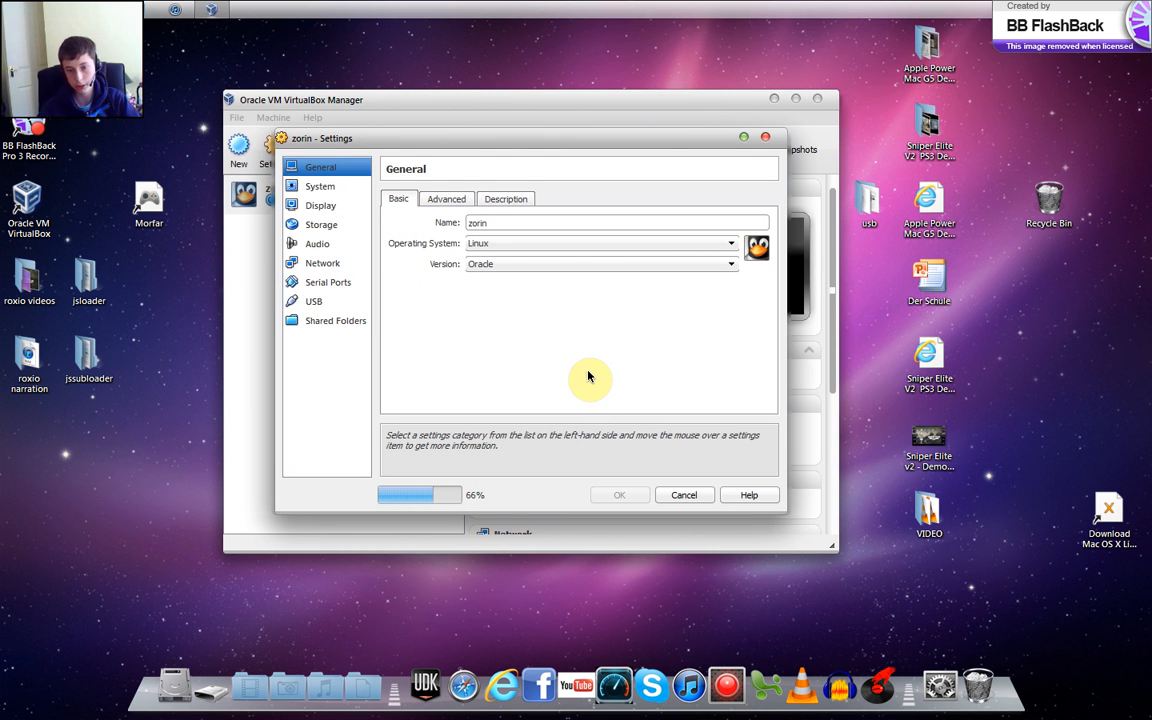
left_click(318, 186)
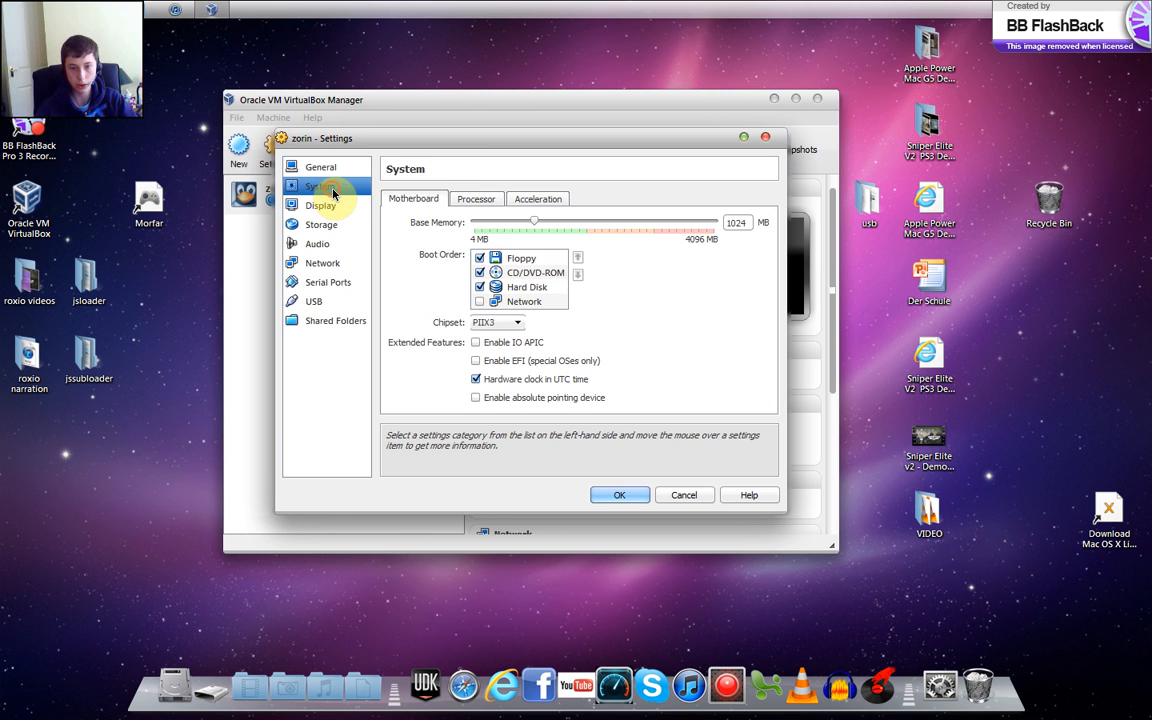
left_click(476, 342)
left_click(520, 257)
left_click(477, 199)
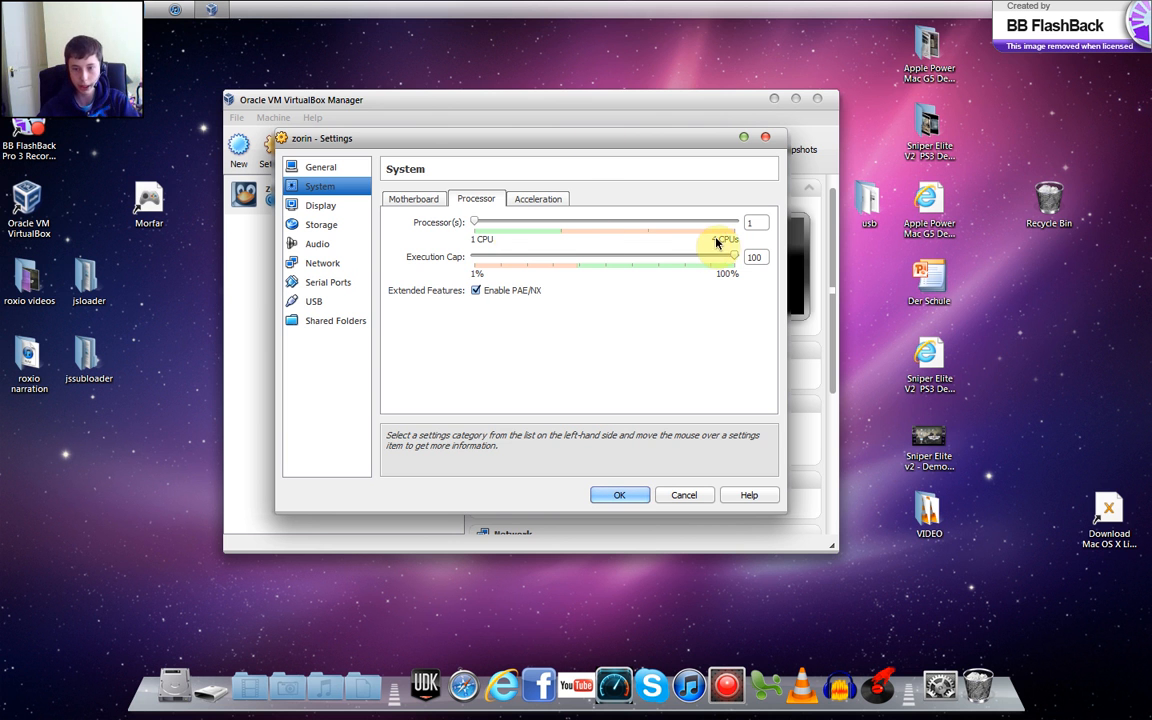
left_click_drag(475, 221, 545, 223)
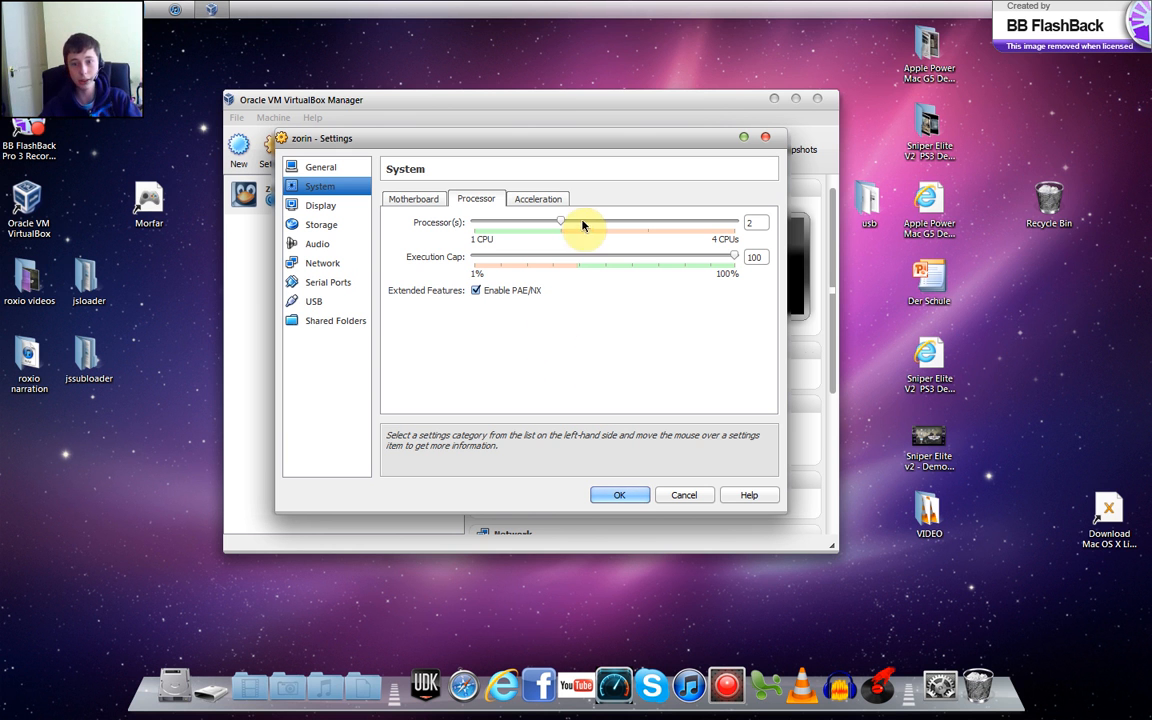
left_click(538, 199)
mouse_move(506, 231)
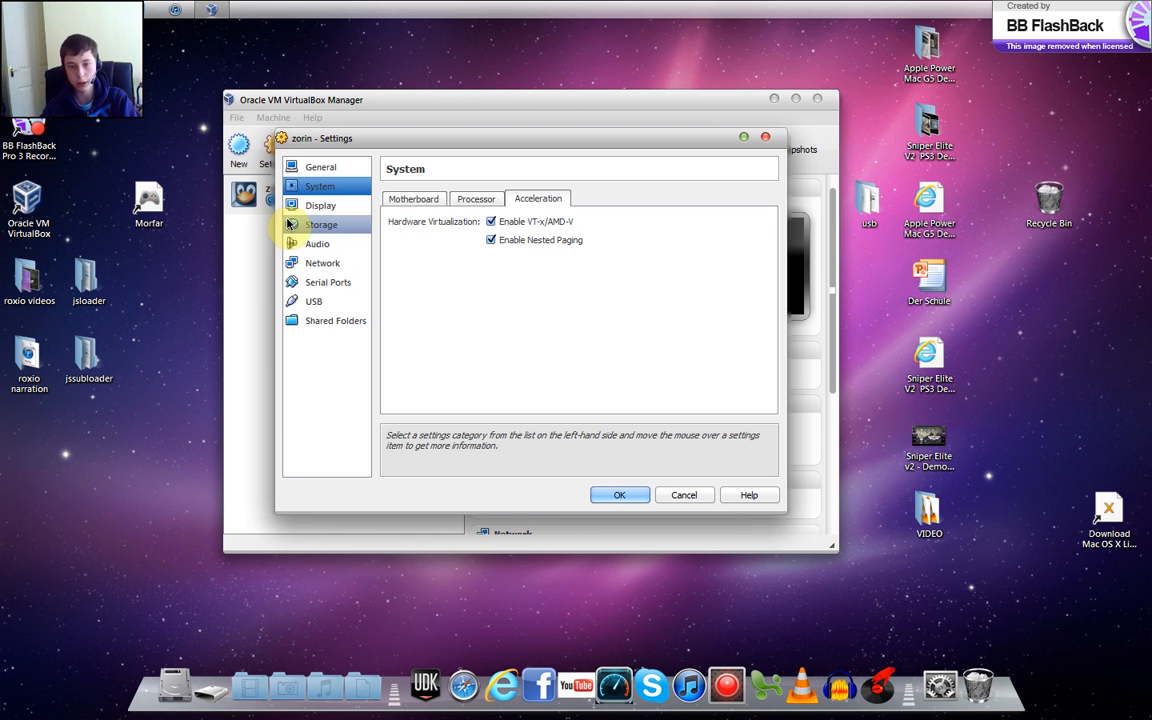
Set the zorin machine's video memory to 128 MB and enable 3D acceleration.
left_click(311, 209)
left_click_drag(498, 222, 740, 226)
left_click(457, 199)
left_click(402, 199)
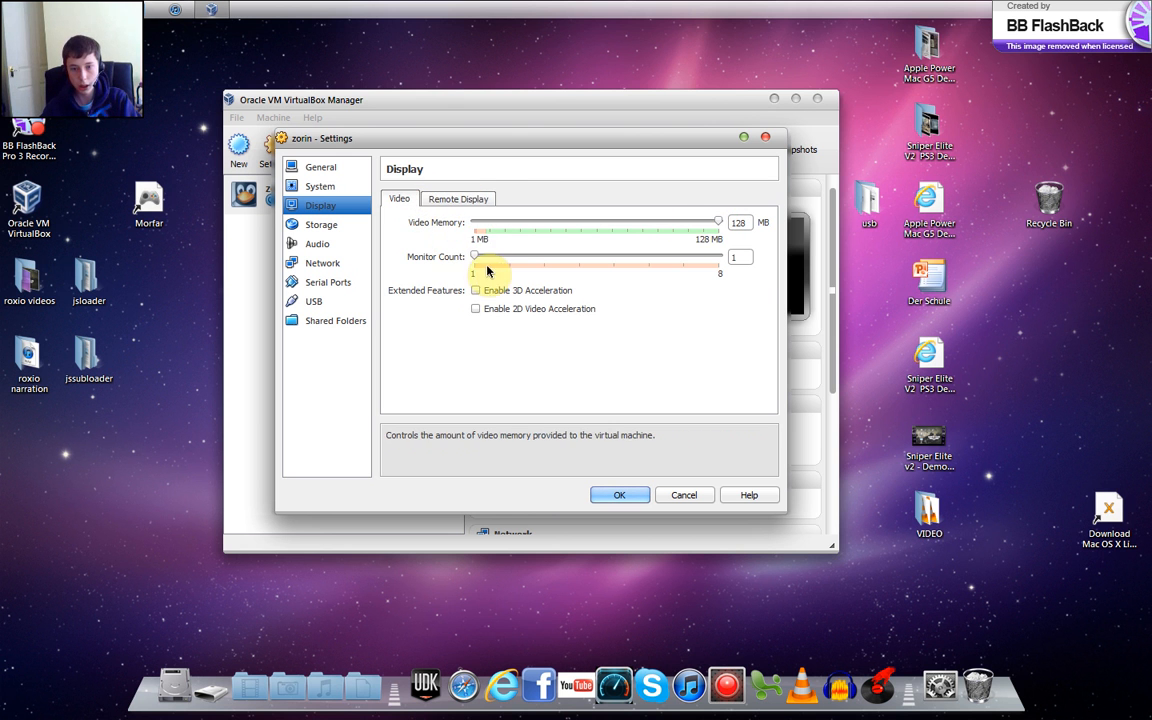
left_click(458, 199)
left_click(396, 199)
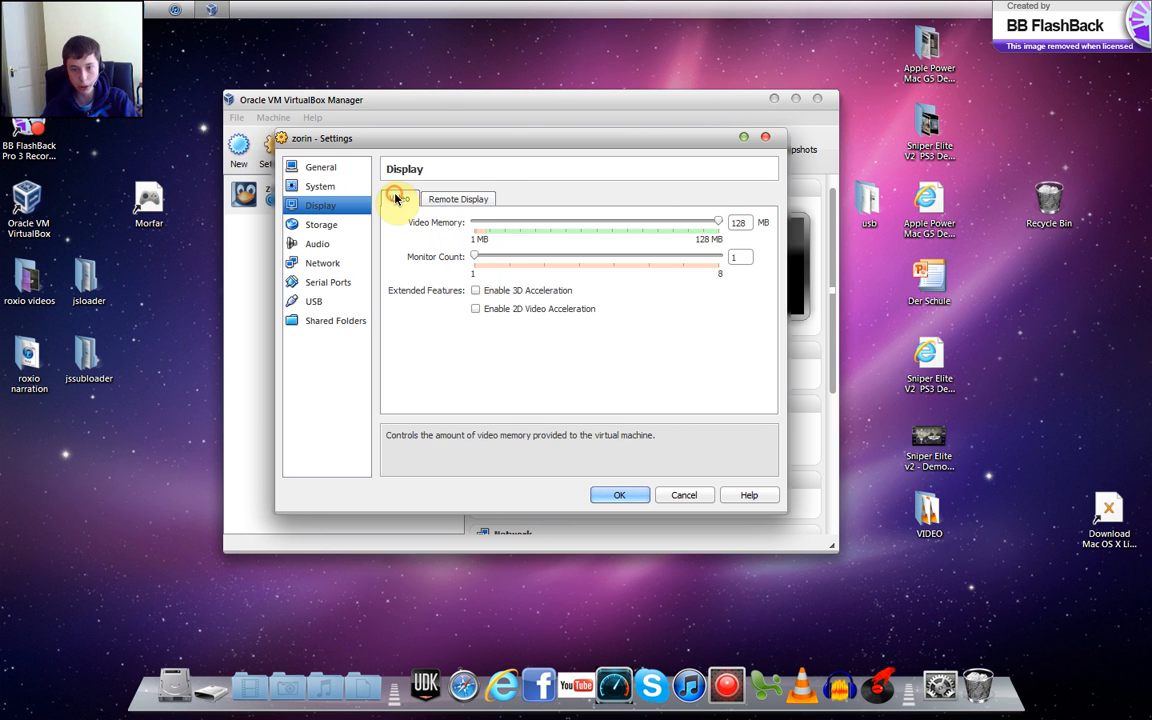
left_click(484, 291)
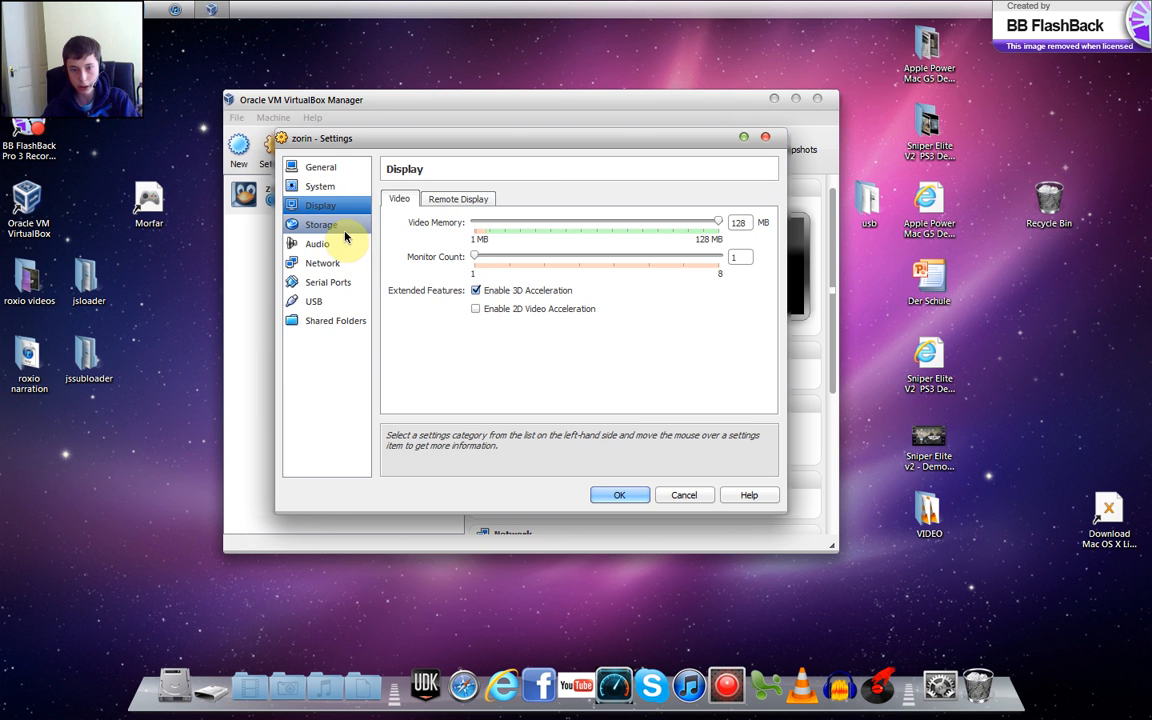
Look through the storage, audio, serial port, USB and shared folder settings, and save the zorin machine's configuration.
left_click(338, 226)
left_click(343, 245)
left_click(340, 283)
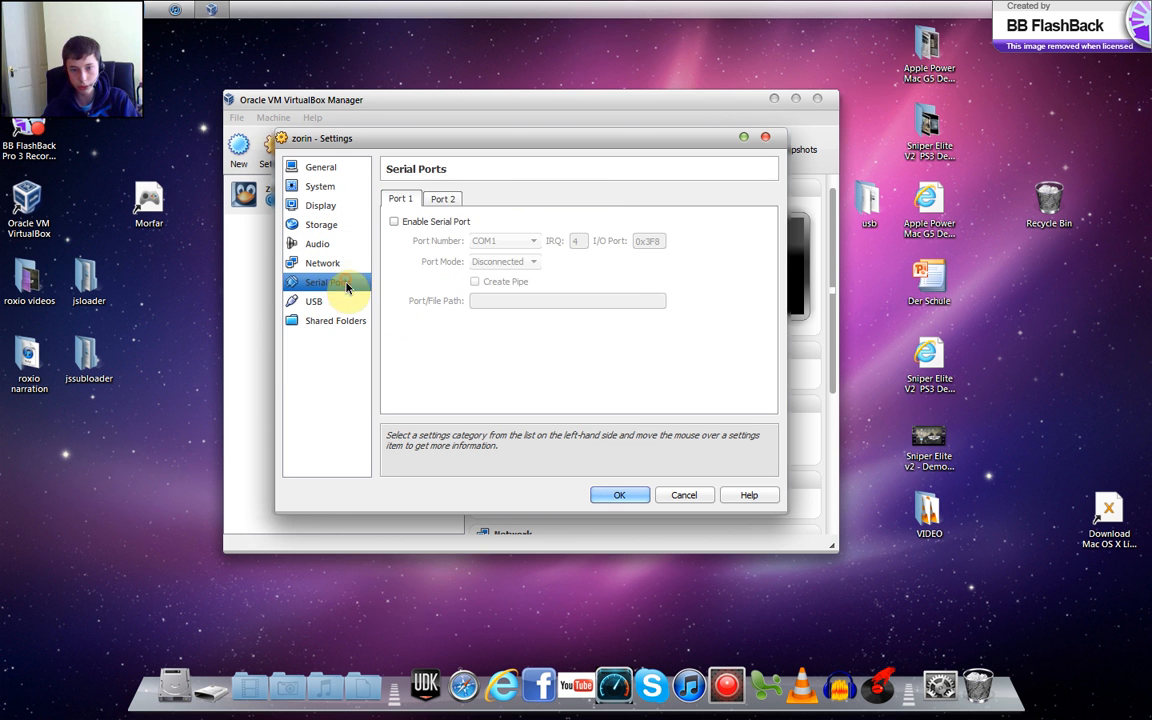
left_click(342, 301)
left_click(340, 321)
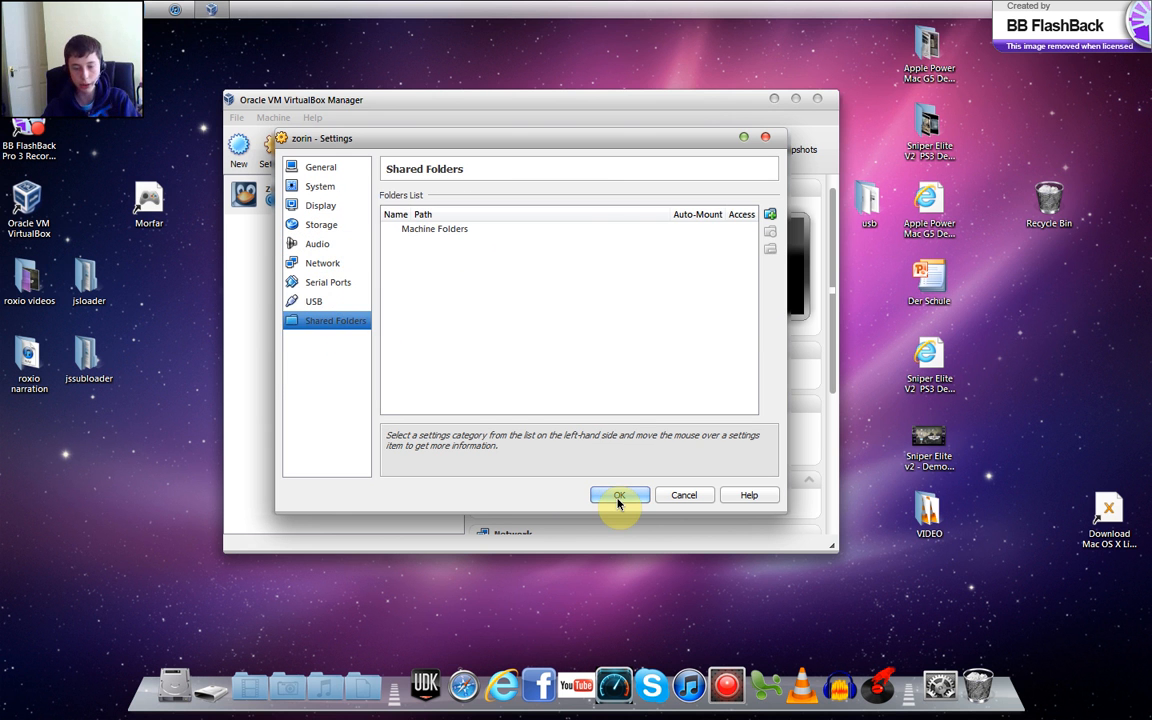
left_click(617, 497)
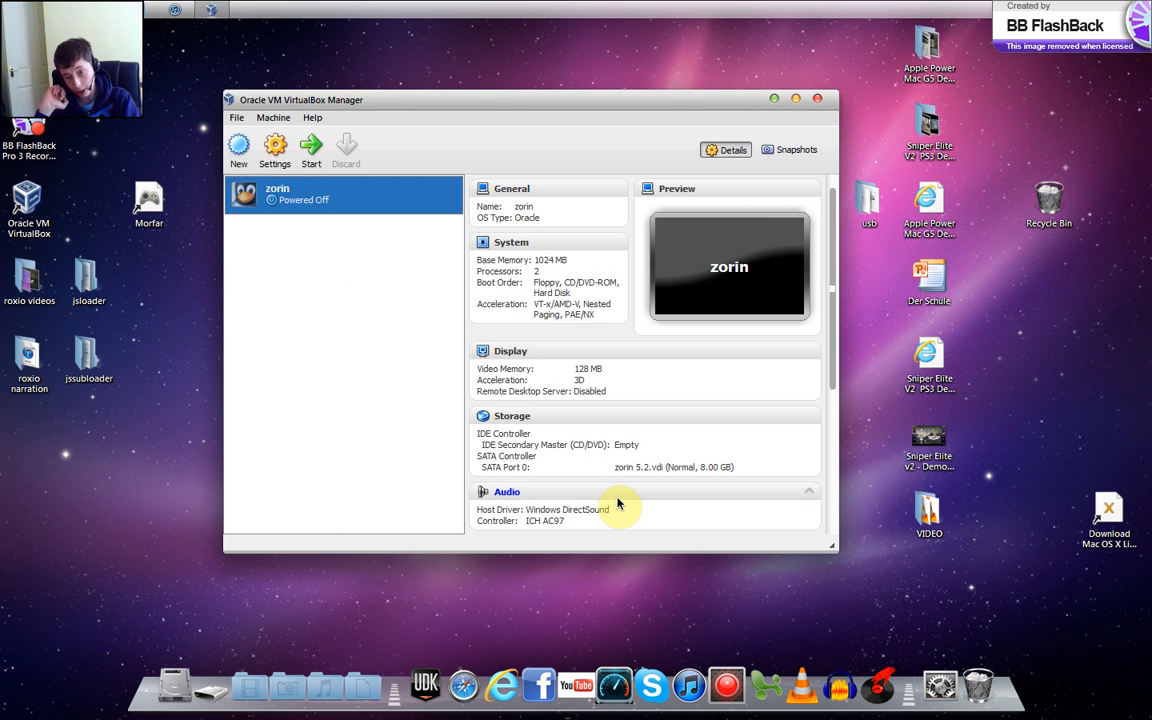
Start the zorin machine for the first time with zorin-os-5.2-core-64 from the Desktop as its boot disk image.
left_click(311, 166)
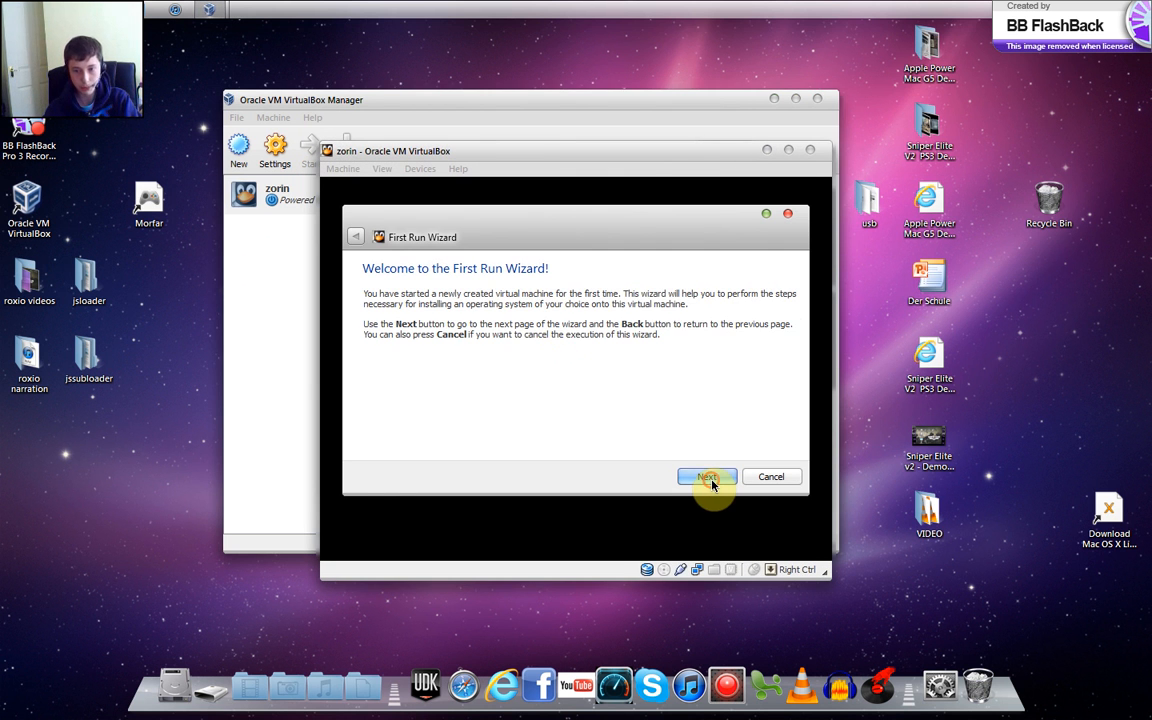
left_click(707, 480)
left_click(786, 342)
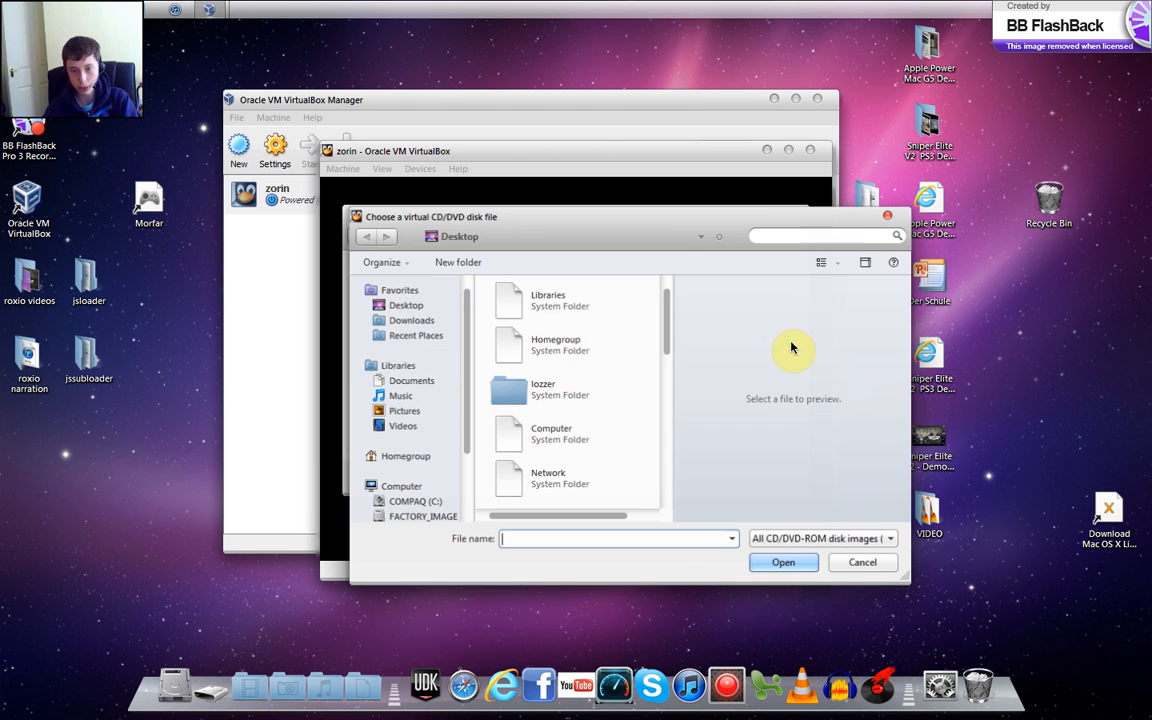
left_click_drag(668, 313, 664, 476)
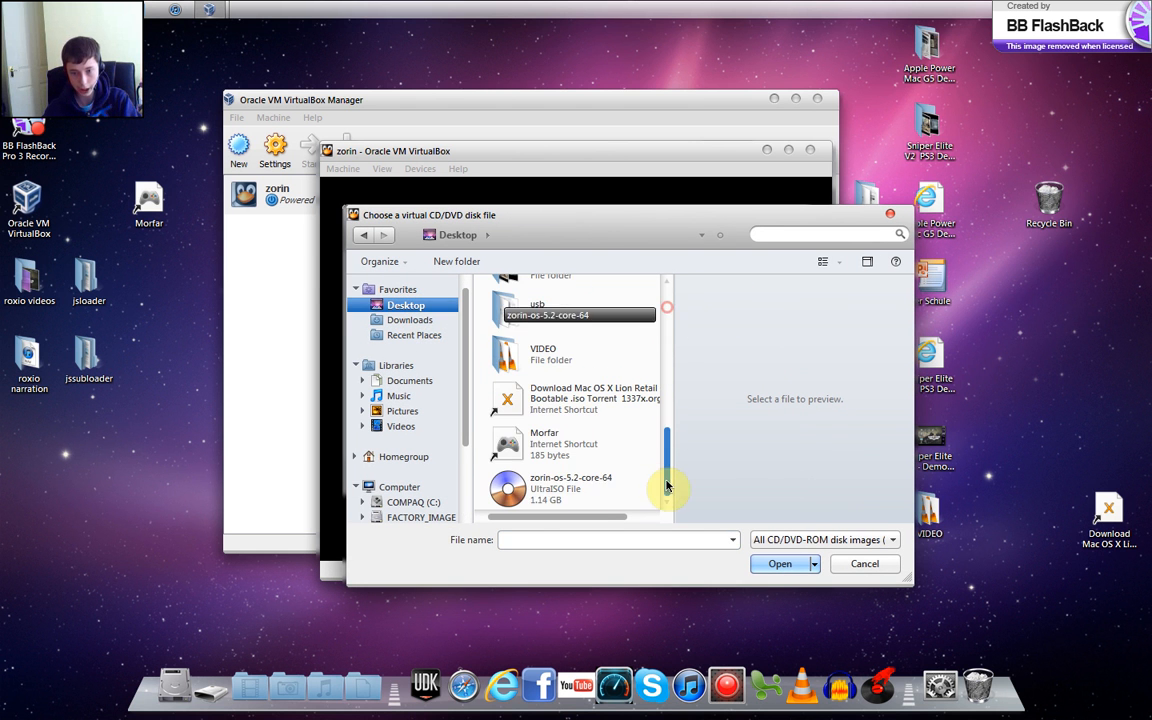
left_click(576, 476)
left_click(778, 566)
left_click(707, 481)
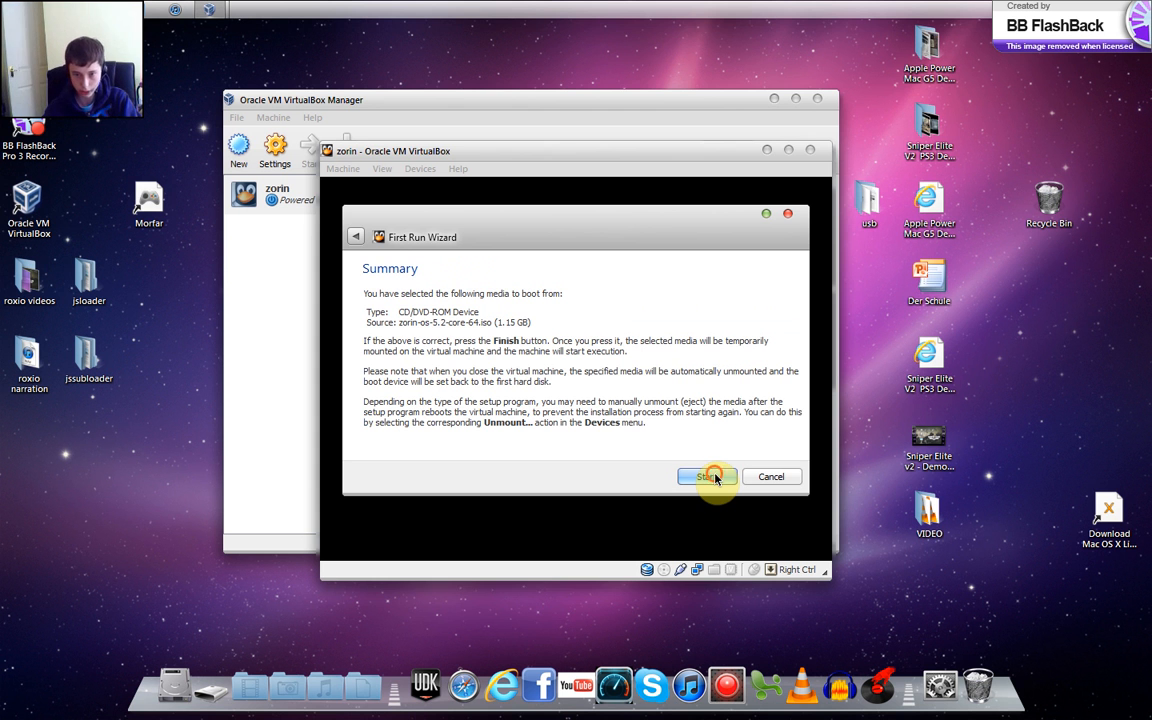
left_click(707, 477)
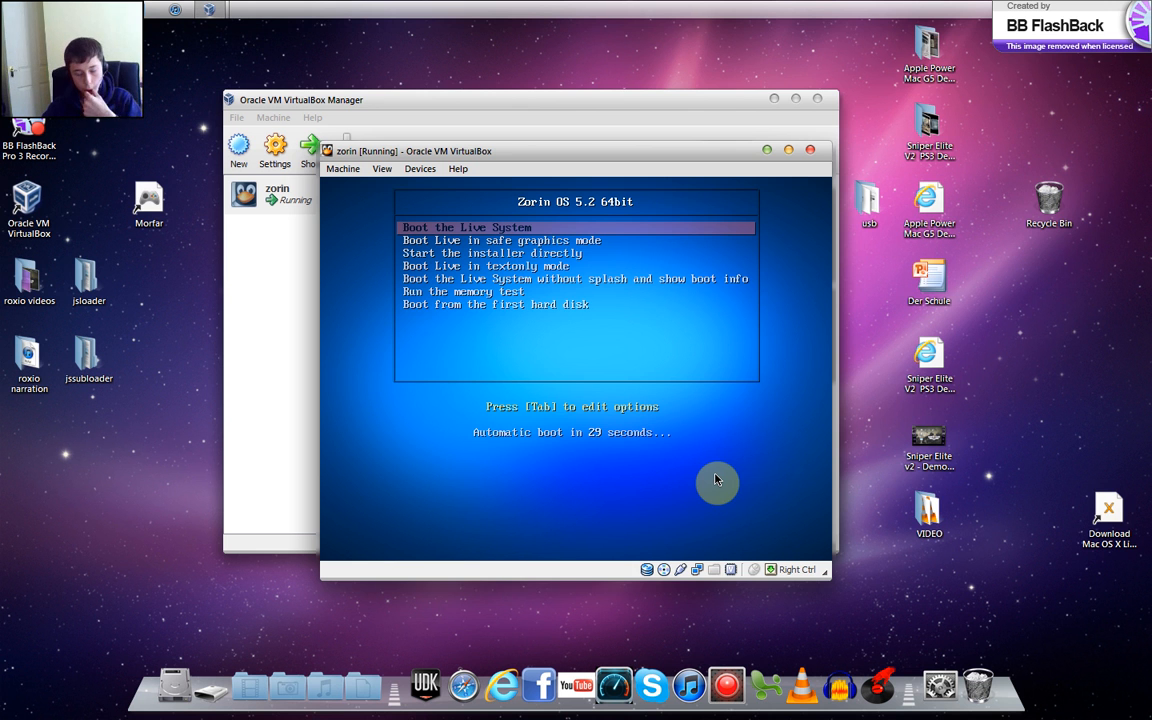
Boot the Zorin OS live system, reposition the machine's window to fit on screen, and look over the guest's start menu.
key("Return")
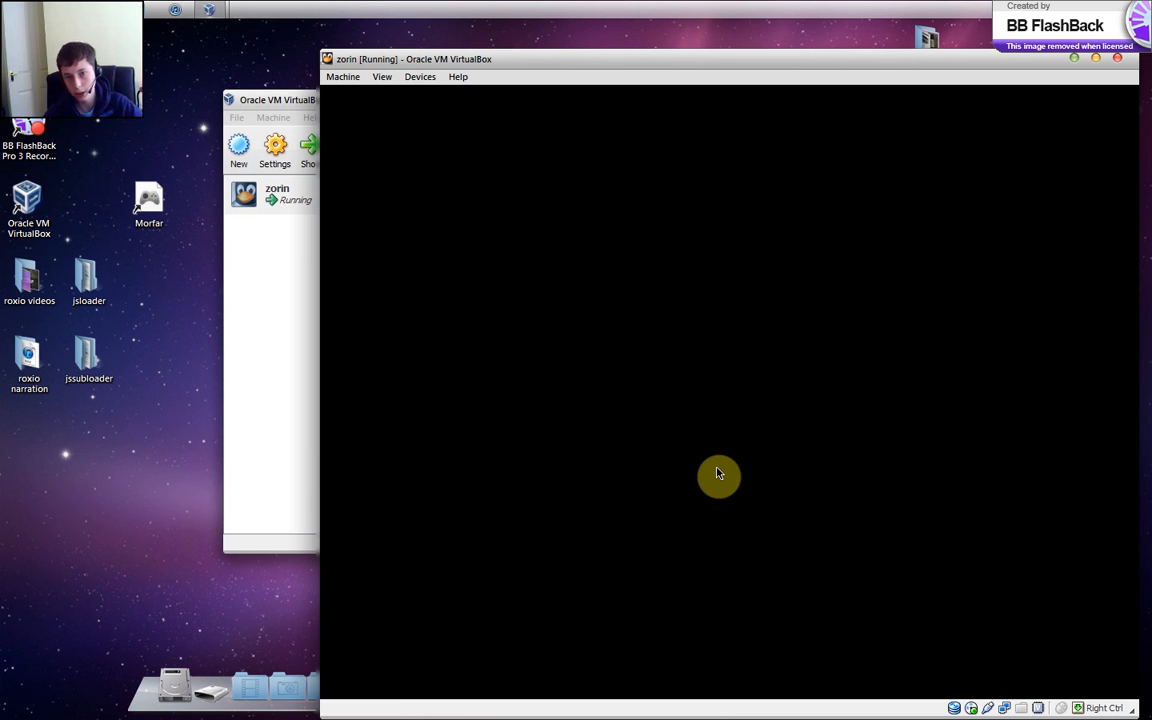
left_click_drag(638, 59, 477, 46)
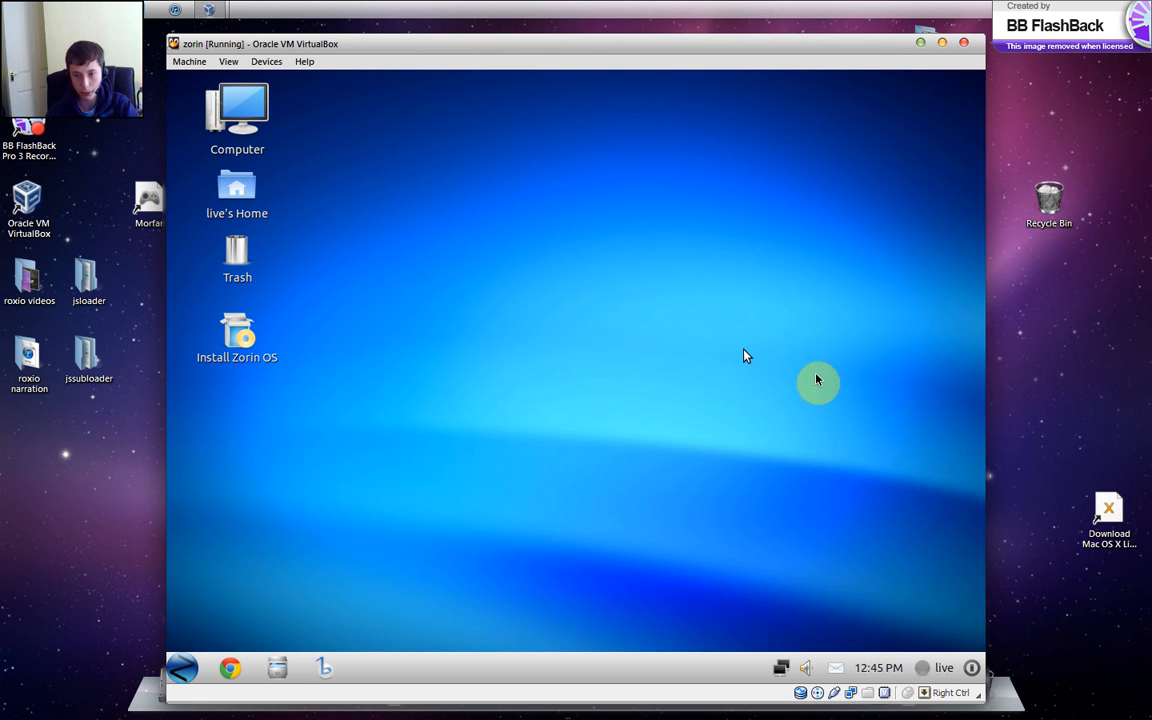
left_click(748, 385)
left_click(182, 668)
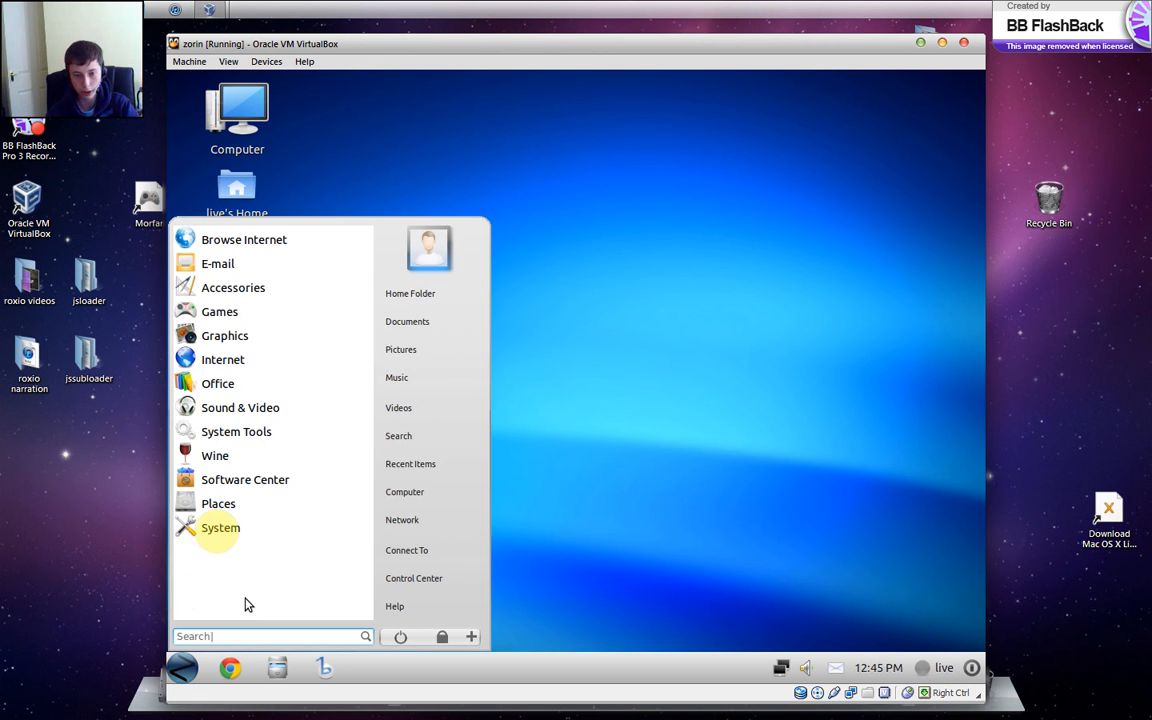
left_click(852, 473)
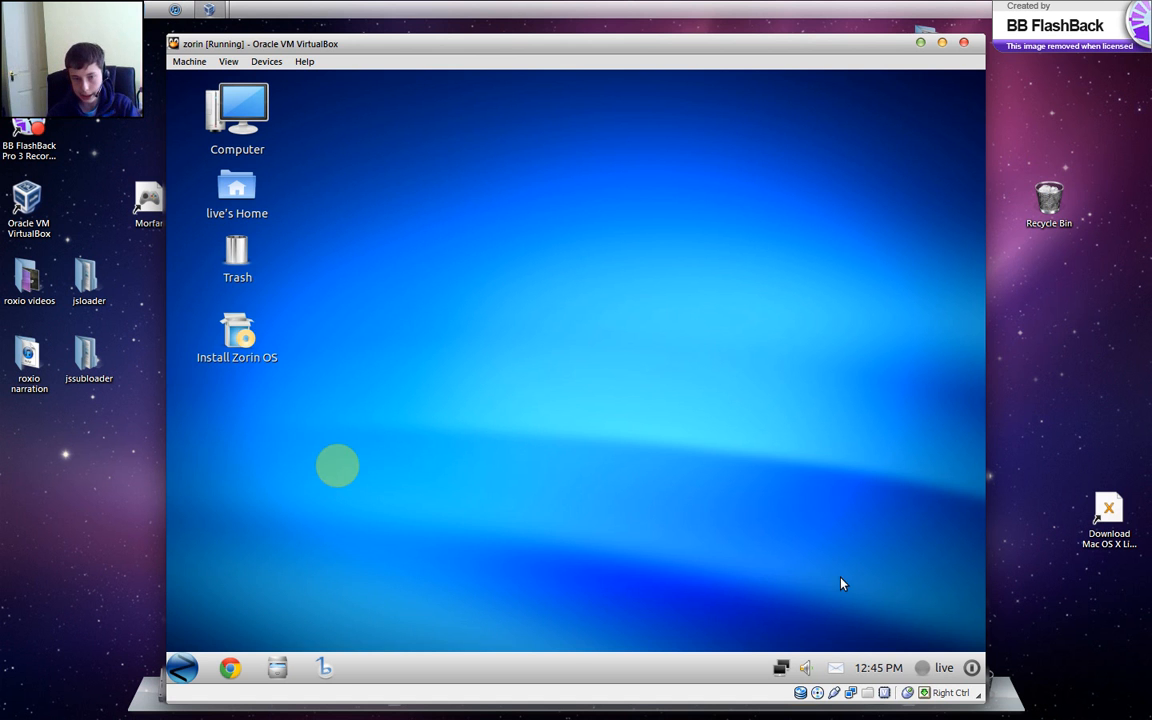
Move the Install Zorin OS icon from the guest desktop into the Trash and empty the Trash.
mouse_move(231, 342)
left_mouse_down()
mouse_move(246, 262)
mouse_move(258, 338)
mouse_move(325, 332)
mouse_move(385, 355)
mouse_move(310, 325)
mouse_move(233, 322)
left_mouse_up()
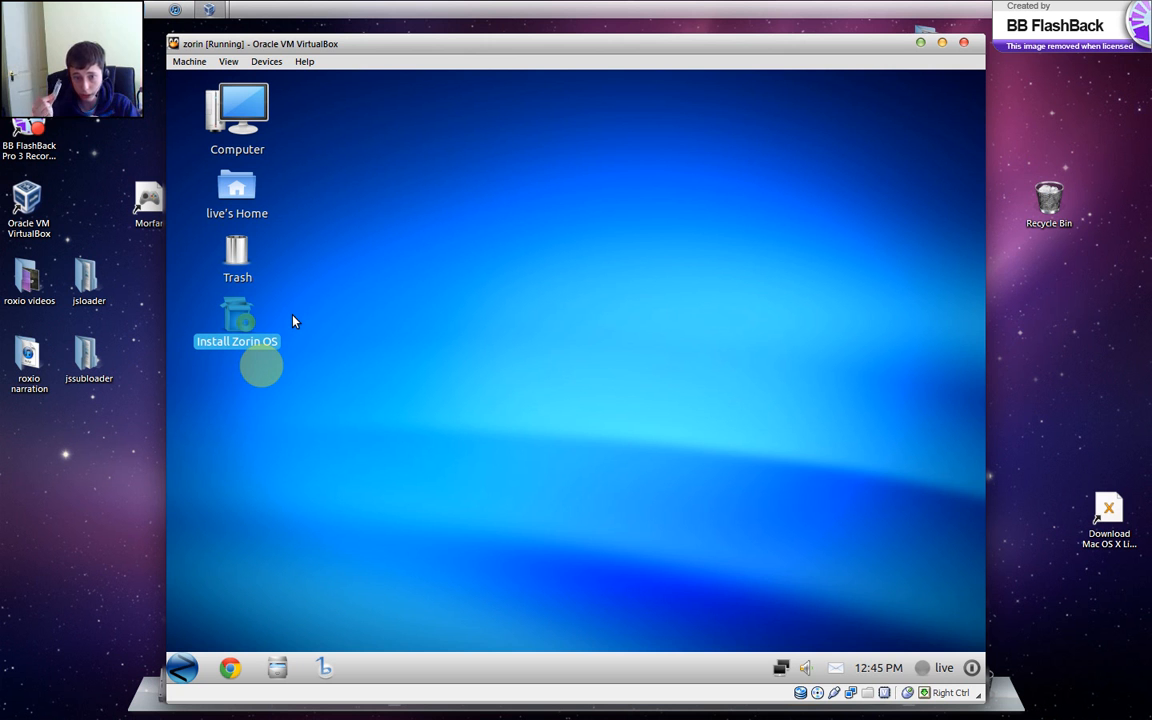
left_click_drag(233, 322, 236, 244)
right_click(238, 249)
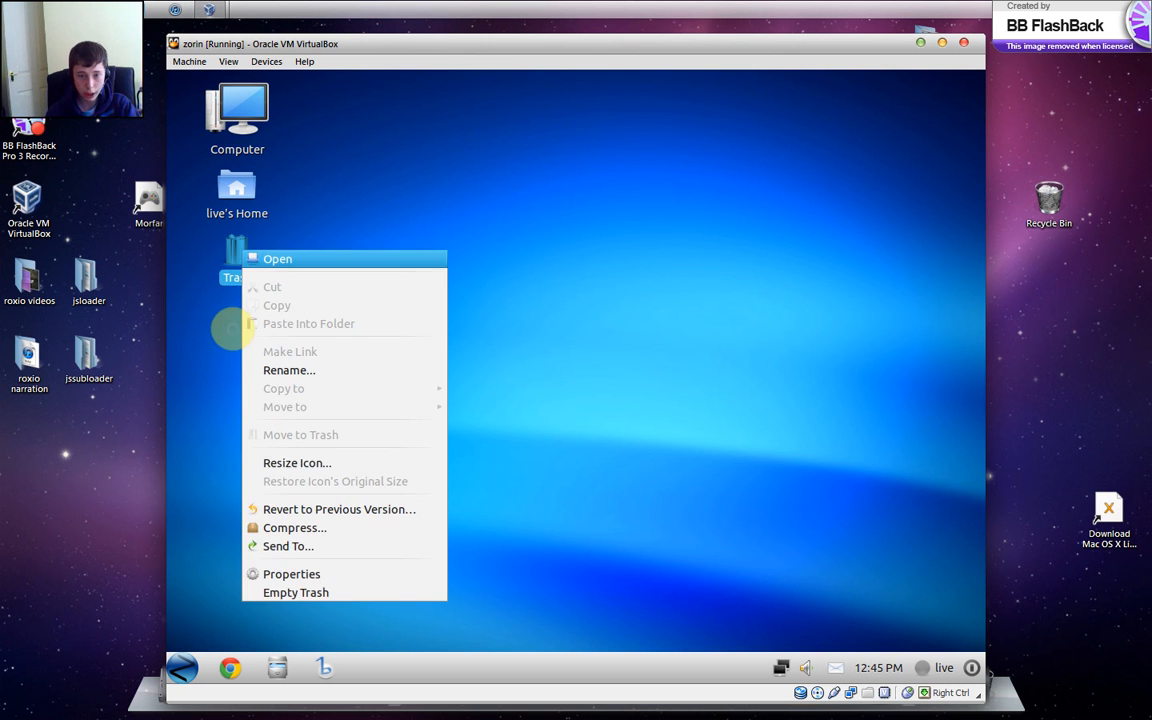
left_click(298, 592)
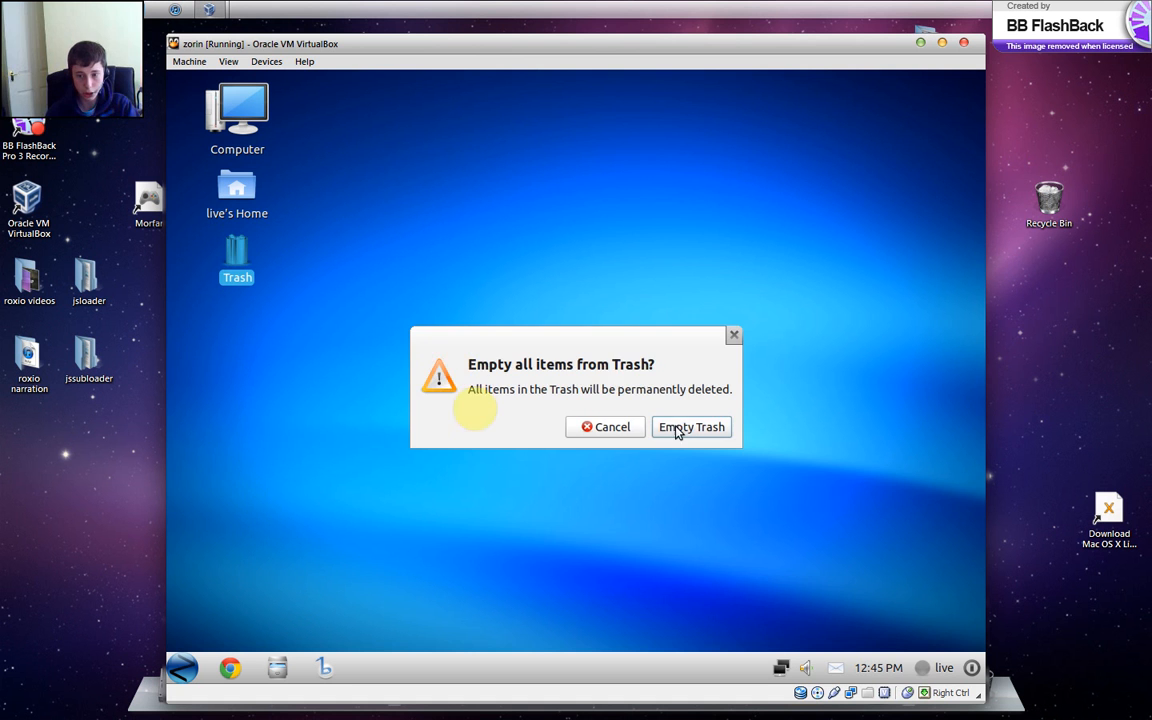
left_click(687, 430)
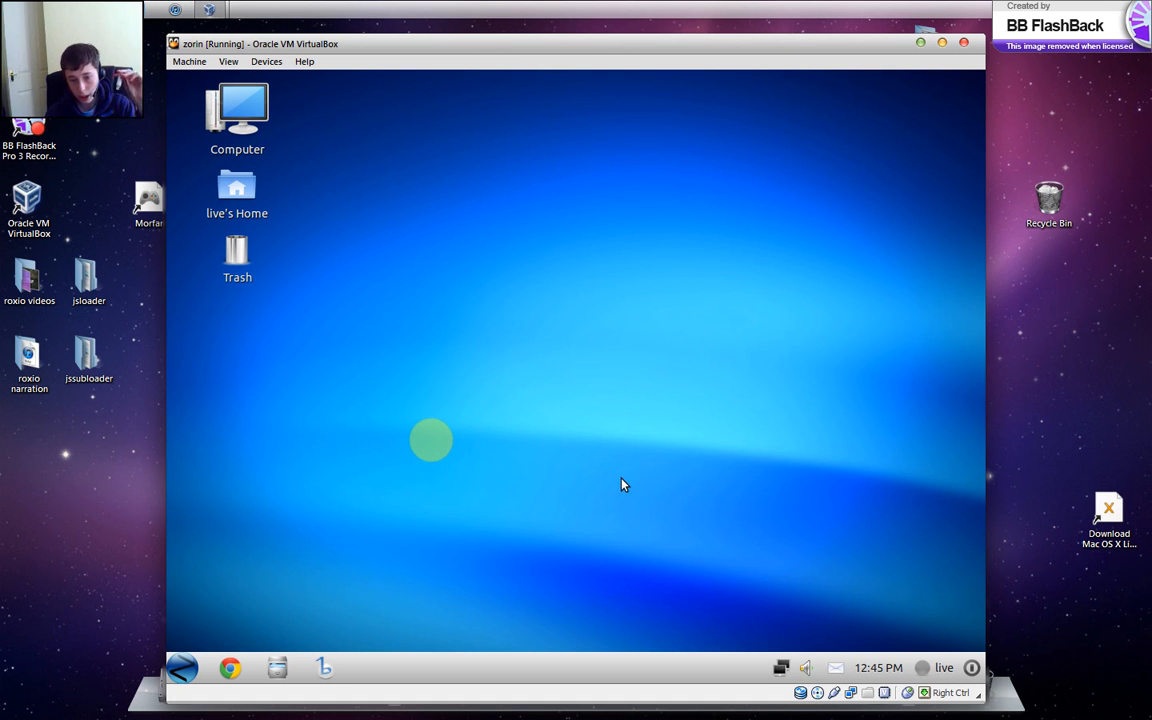
Launch Google Chrome in the guest with Google as search engine, as default browser, and with usage statistics and crash reports sent to Google.
left_click(230, 667)
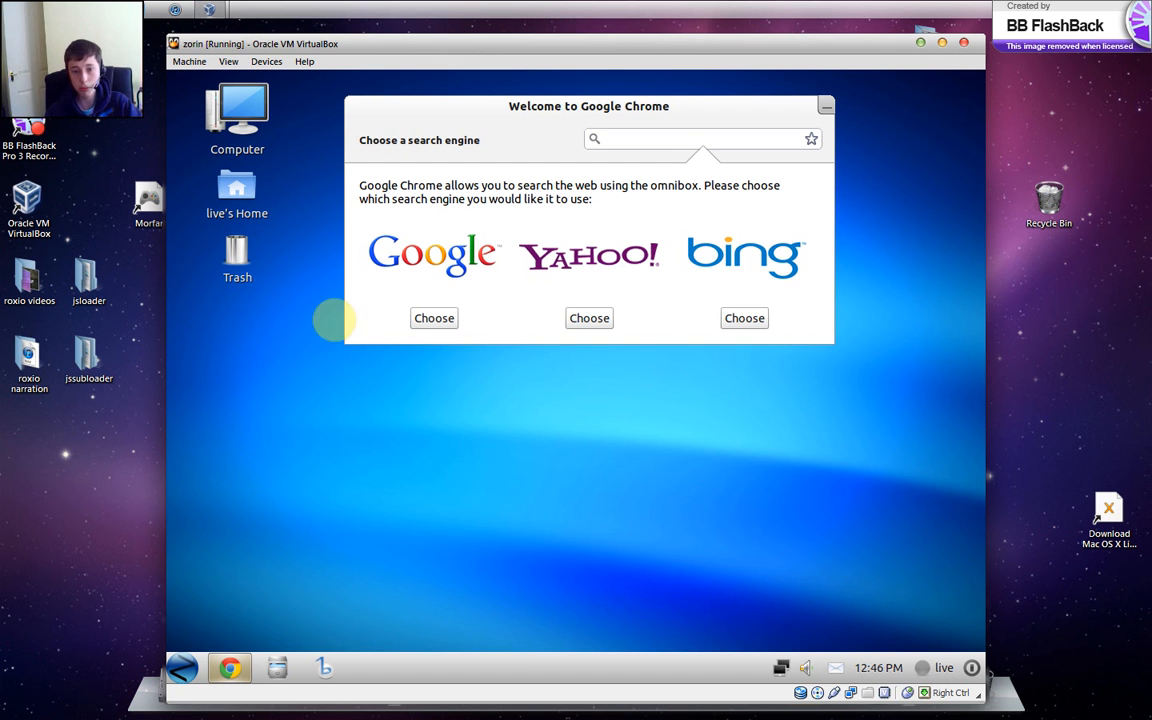
left_click(434, 318)
left_click(548, 360)
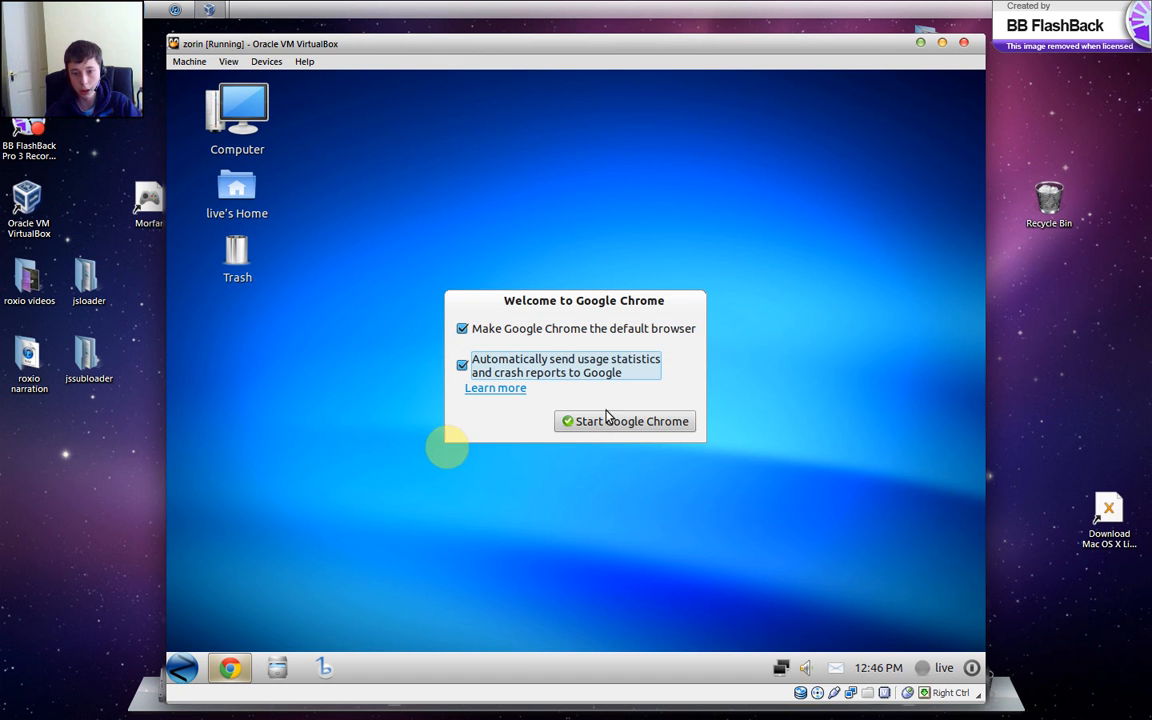
left_click(607, 418)
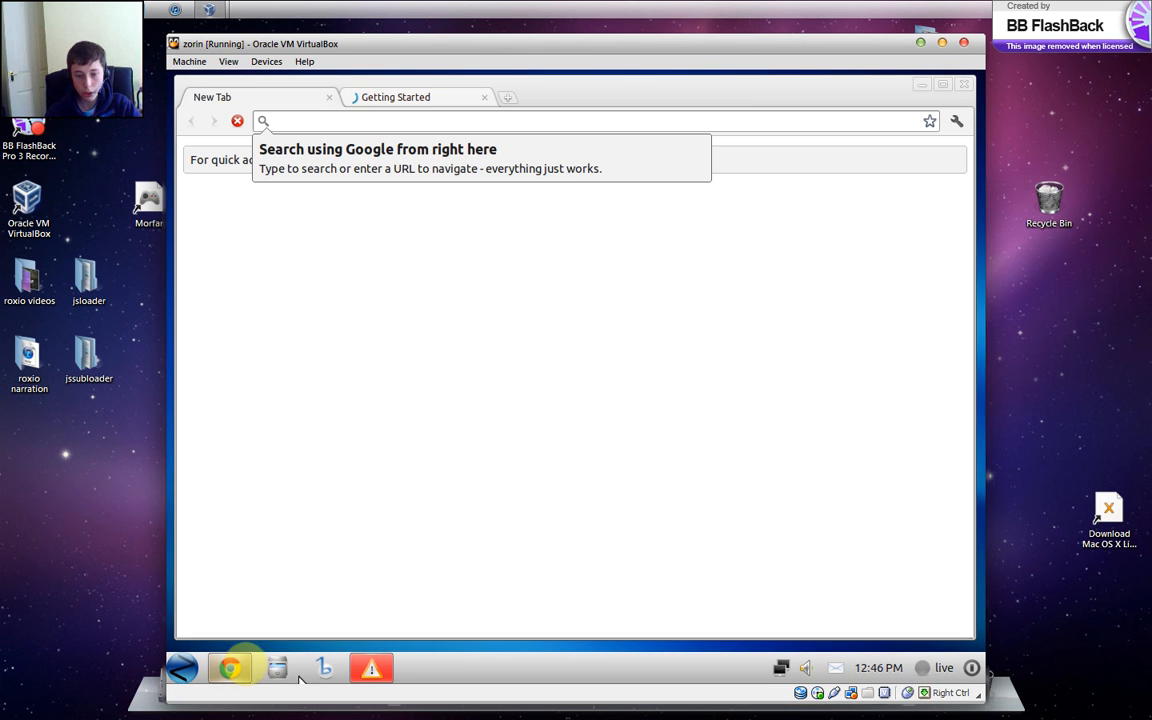
Report the GnoMenu.py crash, and report the nautilus crash with future crashes of that program version ignored.
left_click(371, 668)
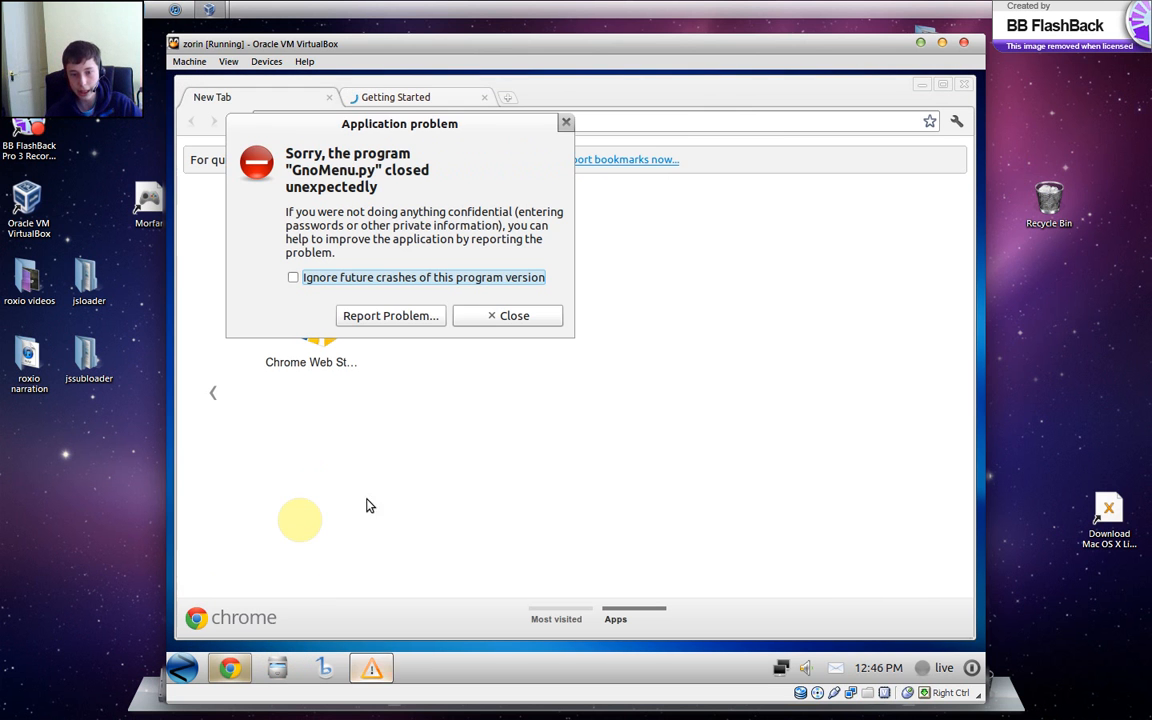
left_click(380, 317)
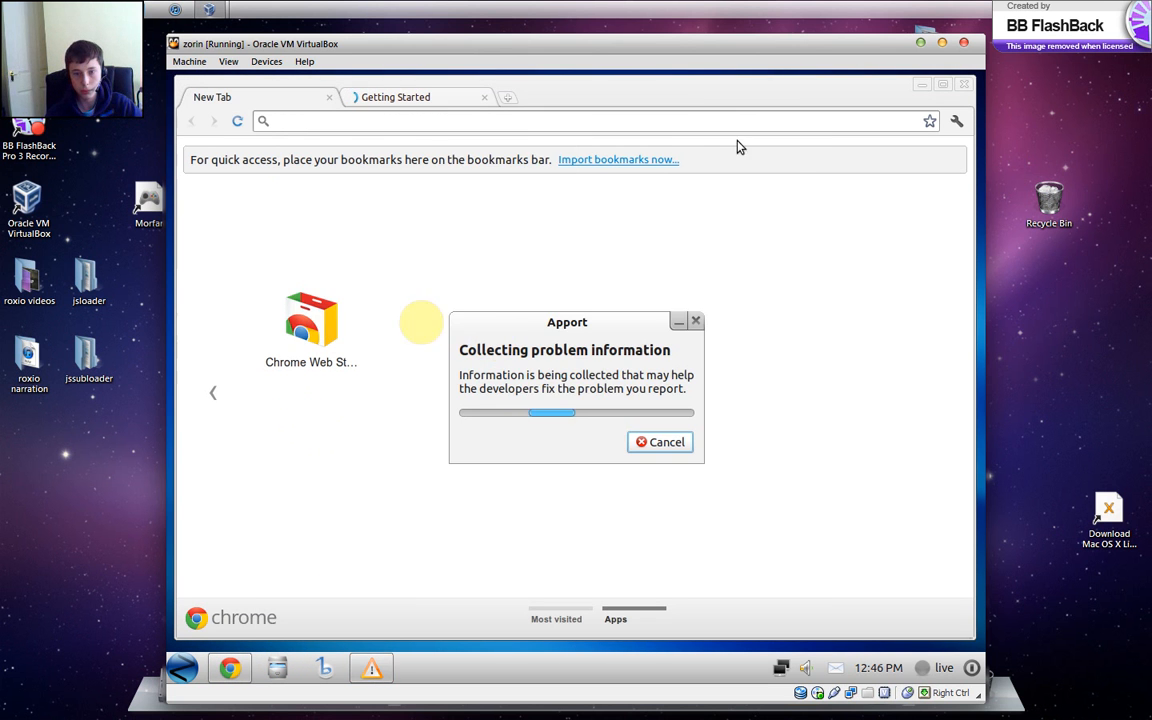
left_click(584, 241)
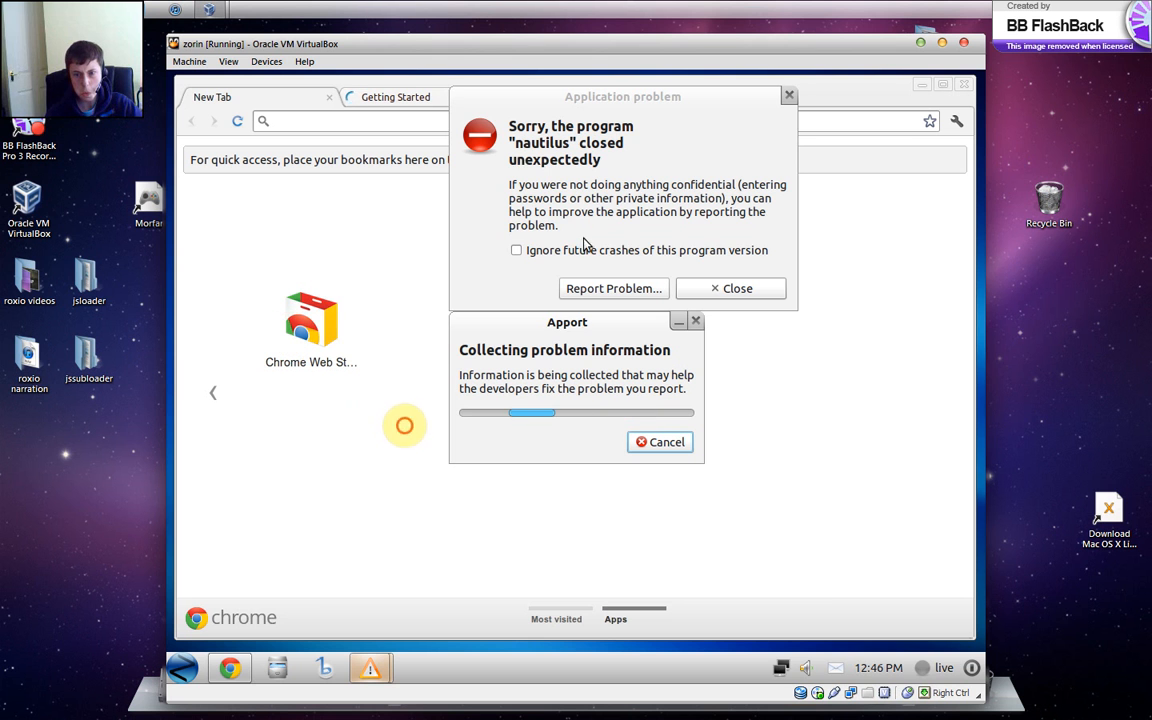
left_click(588, 252)
left_click(585, 288)
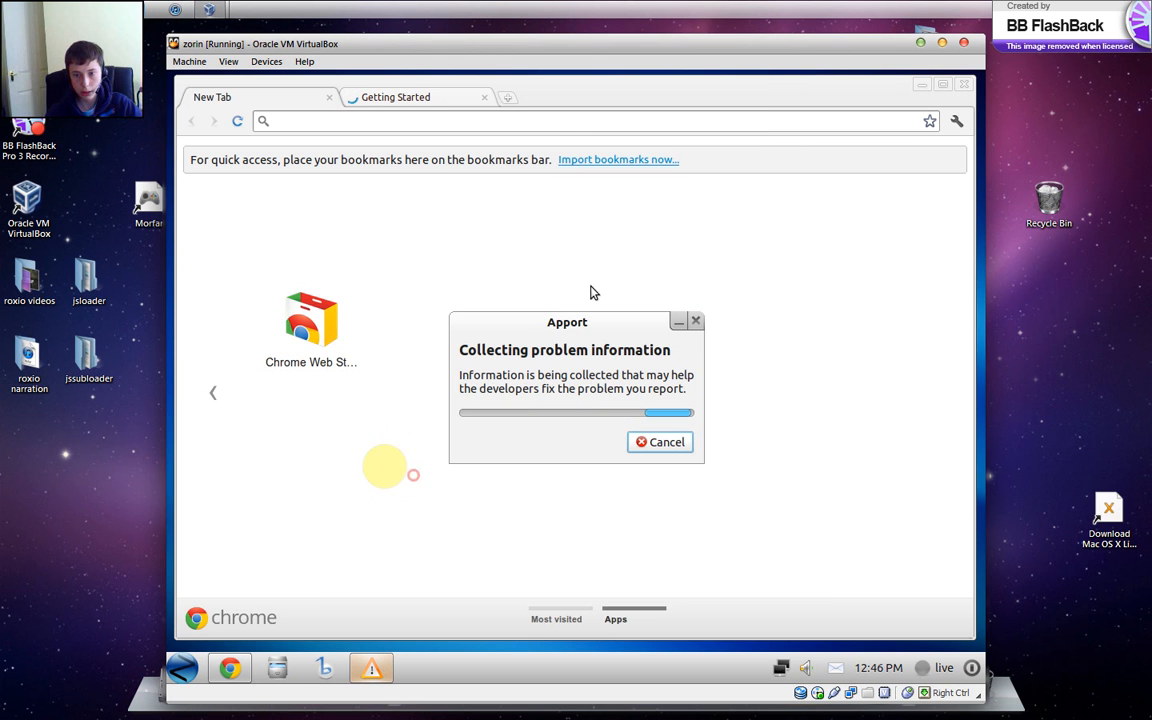
Close the Getting Started page and maximize the Chrome window inside the guest.
left_click(484, 97)
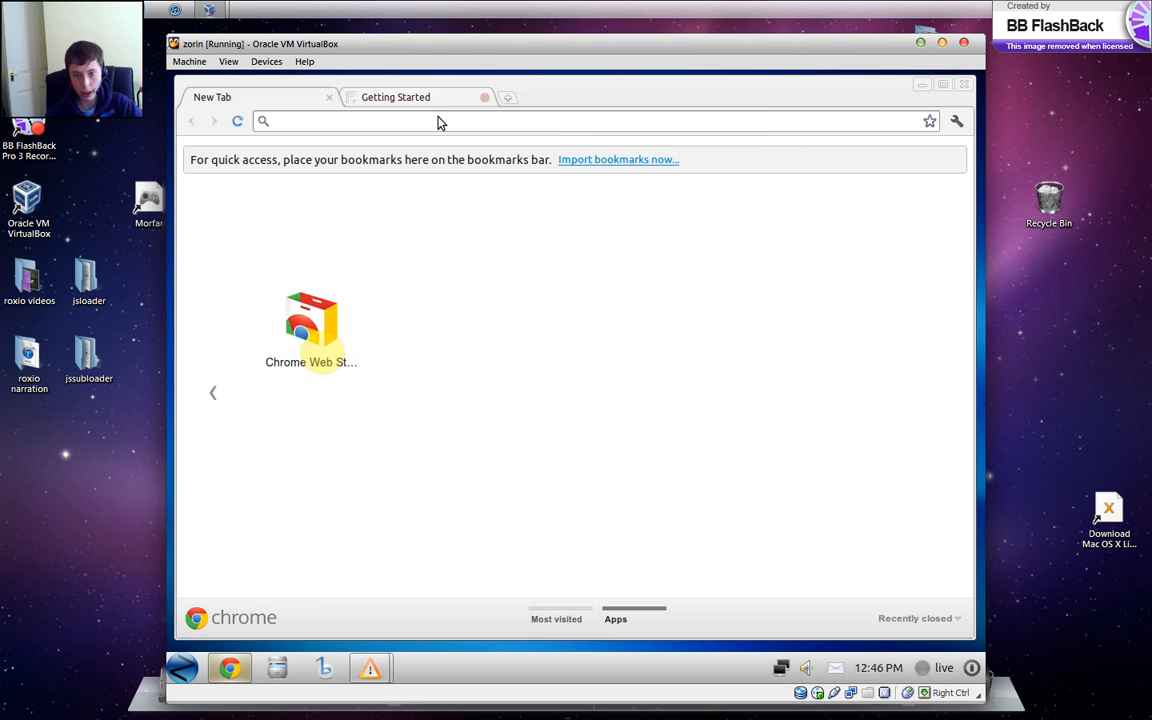
left_click(937, 82)
left_click(936, 82)
type("wwww")
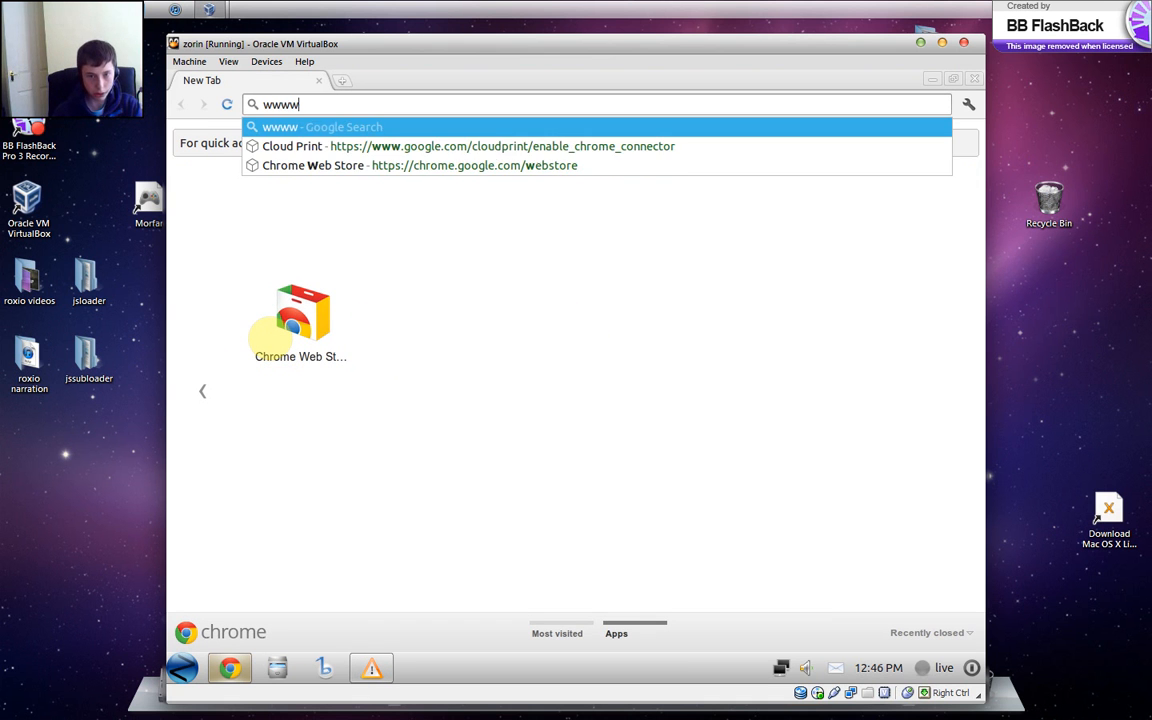
key("BackSpace")
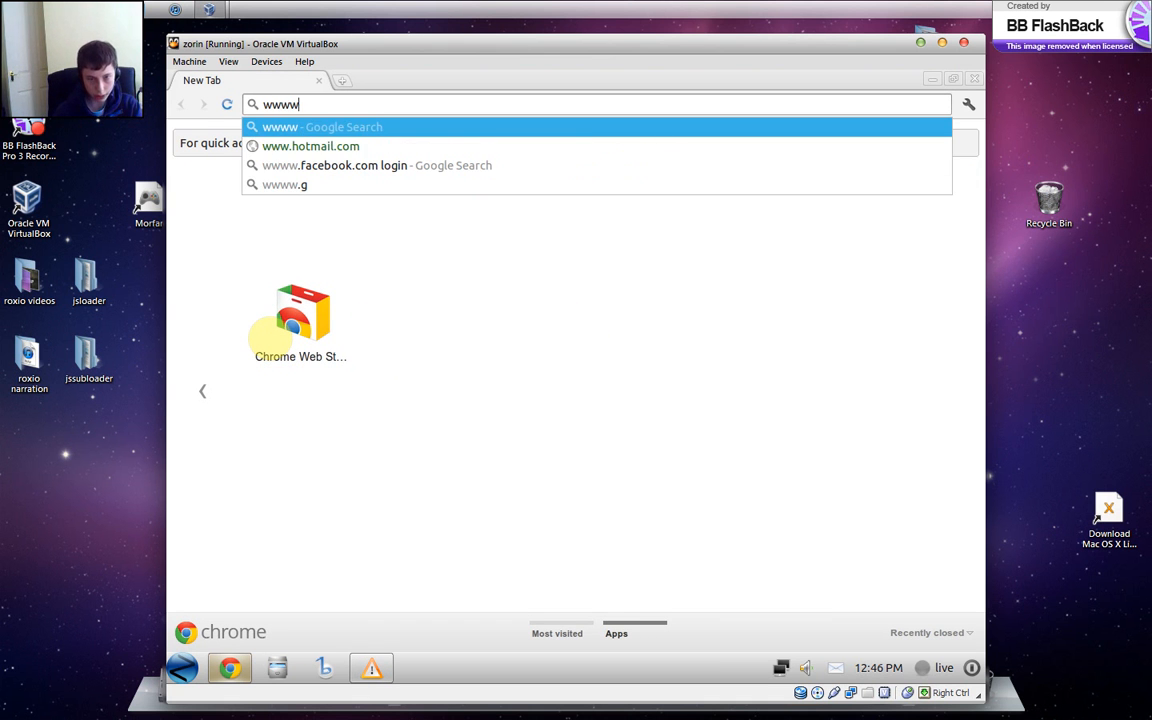
type(".zorin-")
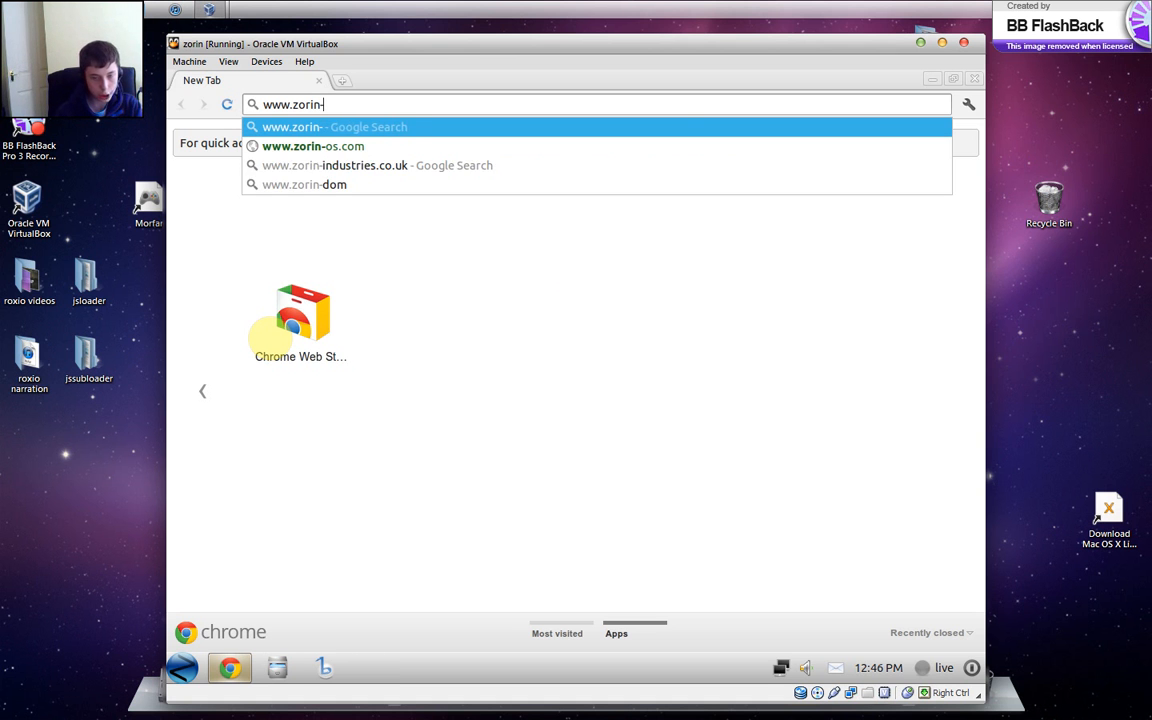
type("os.com")
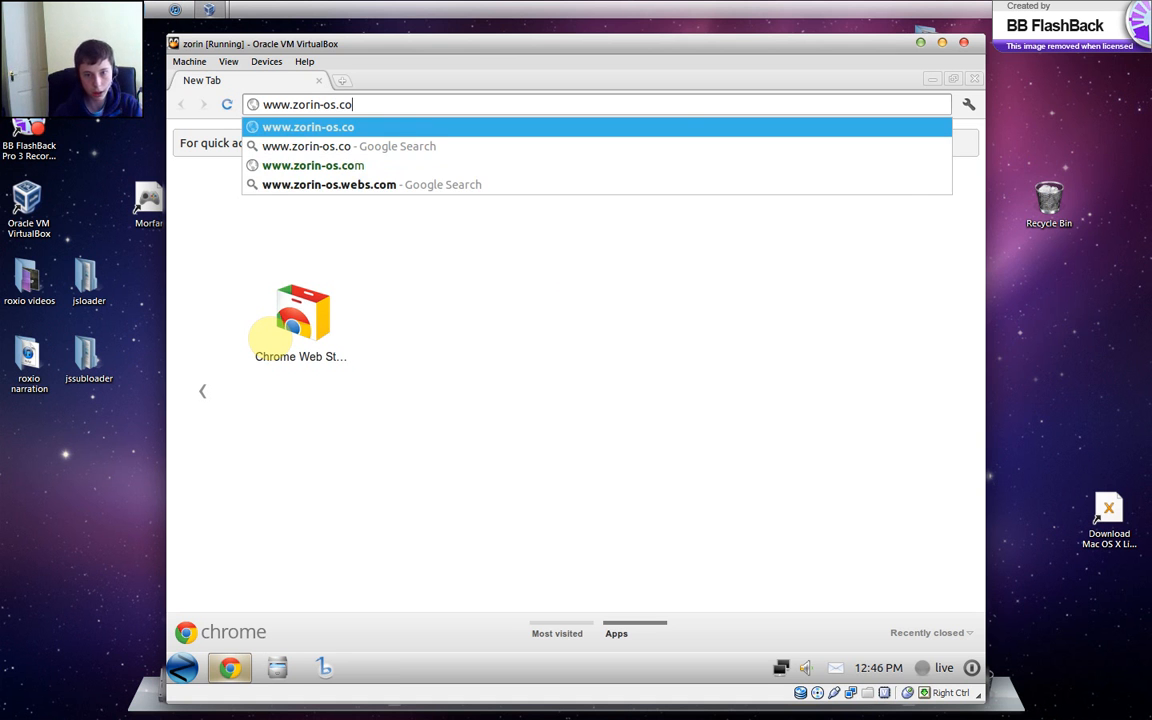
key("Return")
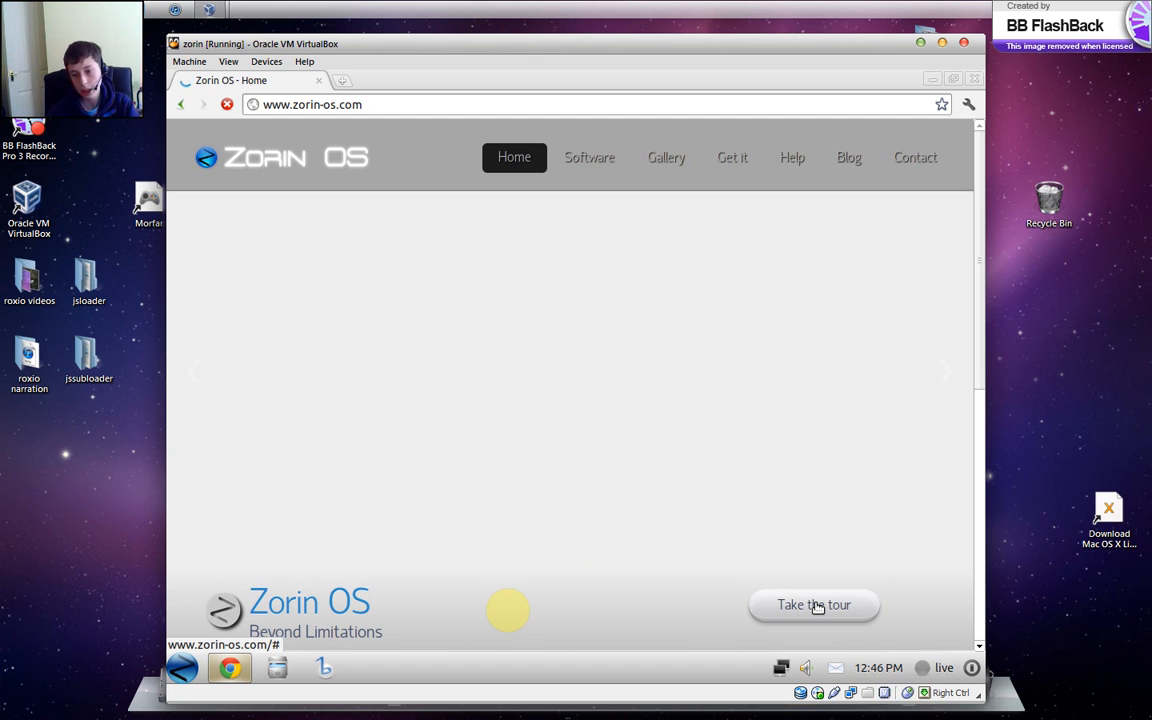
left_click(817, 606)
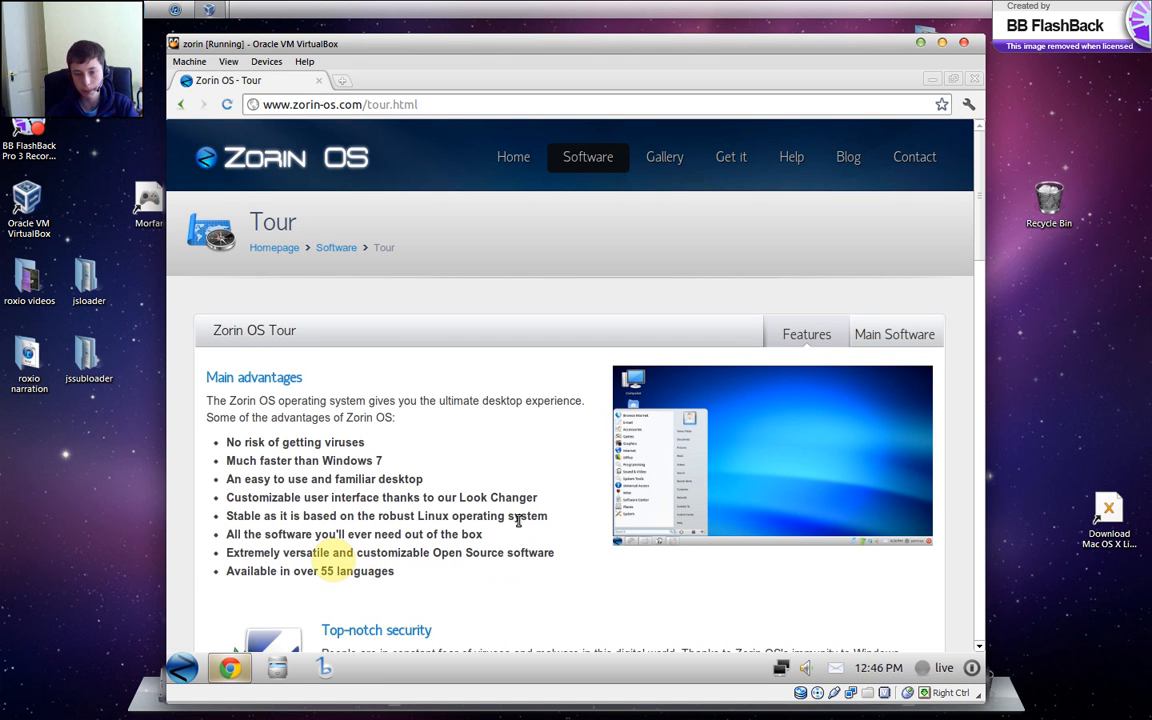
Read the Zorin OS tour page from the main advantages through security, software and compatibility to the flexibility section.
left_click_drag(229, 461, 533, 450)
left_click(482, 467)
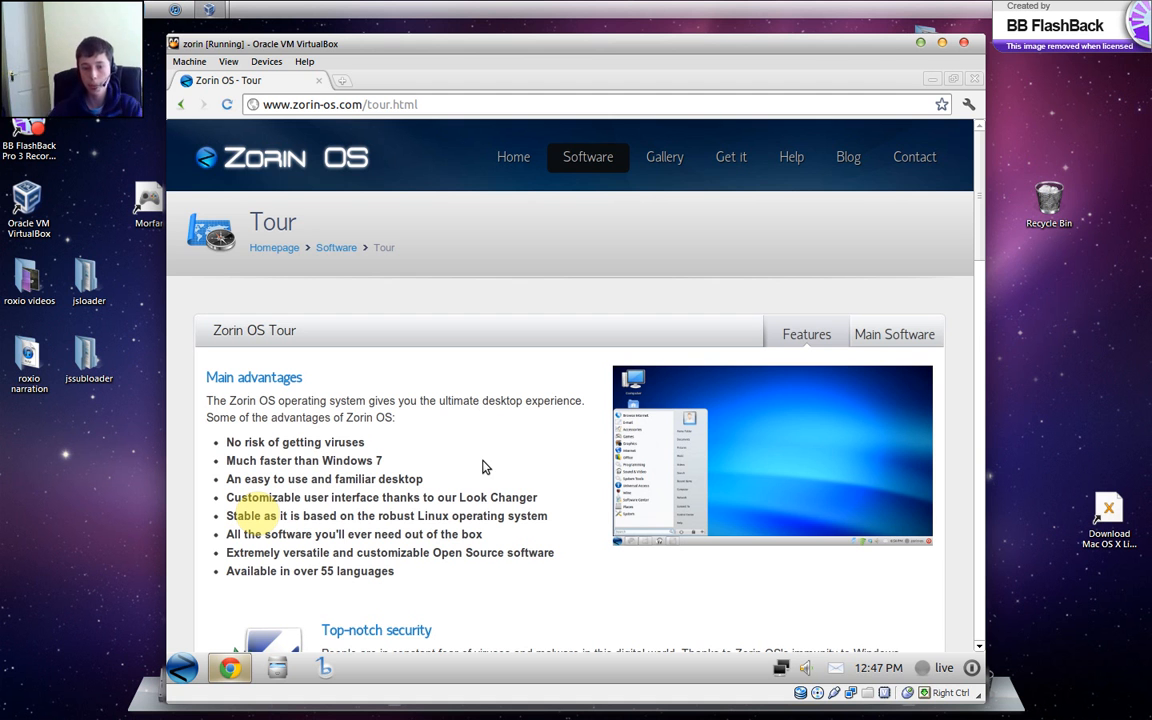
scroll(490, 470, "down", 3)
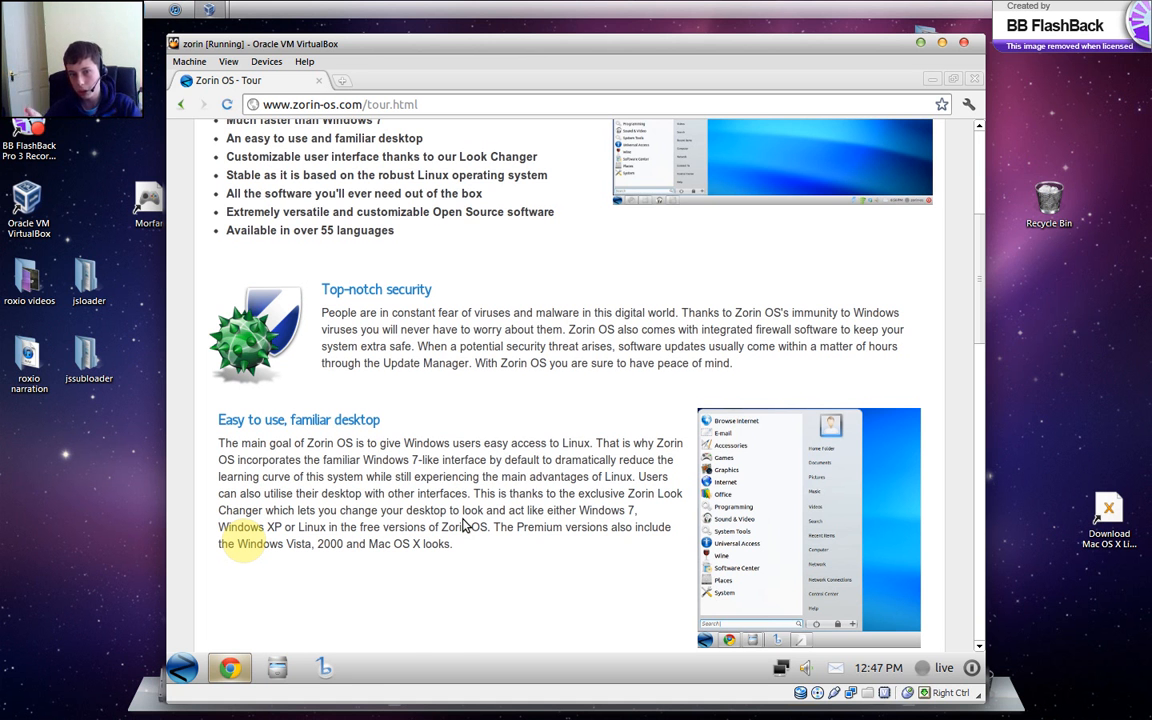
scroll(268, 540, "down", 7)
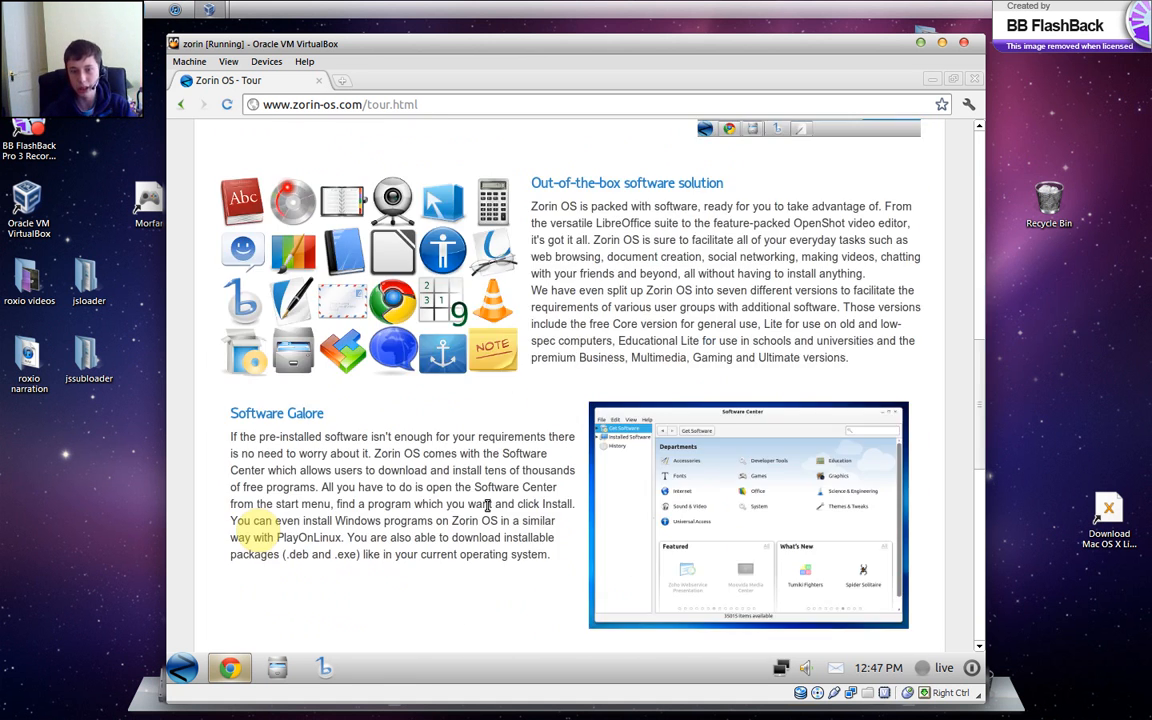
scroll(268, 537, "down", 3)
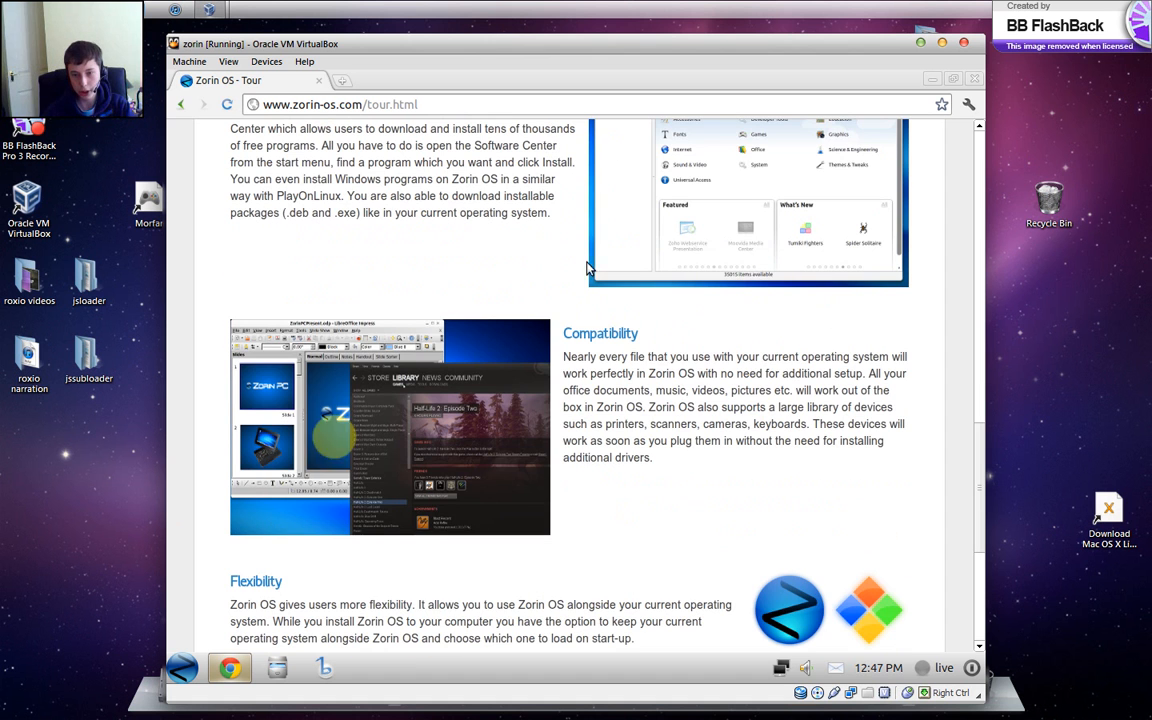
left_click_drag(618, 357, 699, 358)
left_click(699, 563)
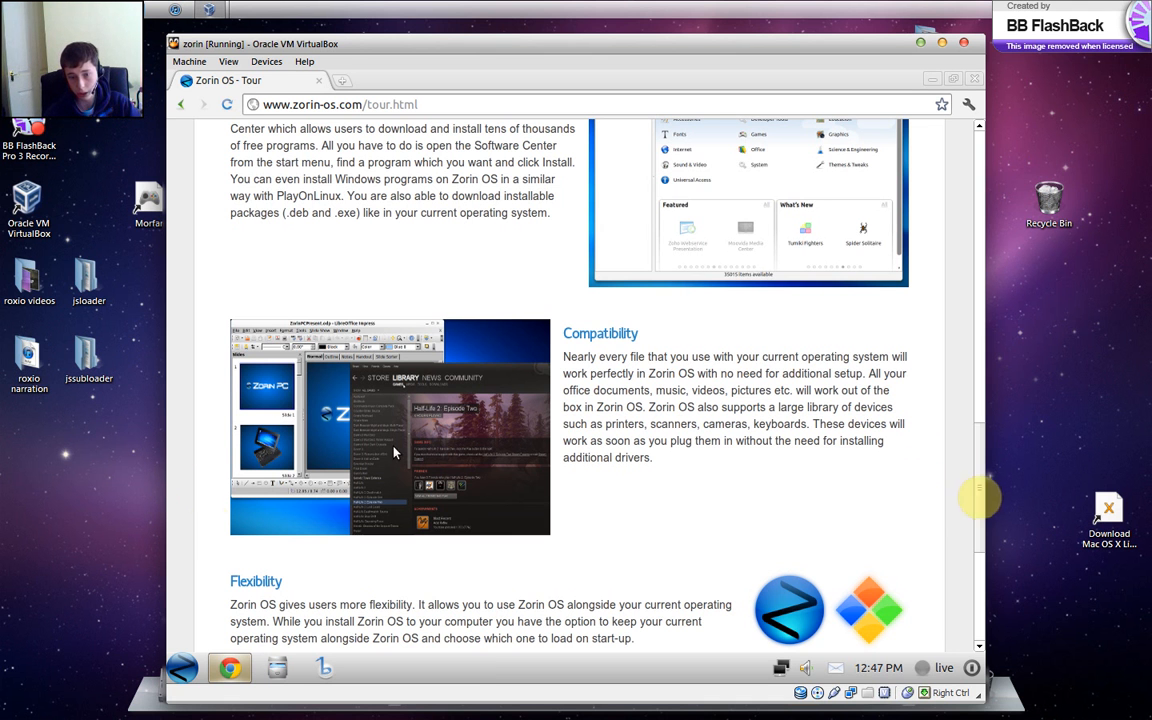
Read the tour page's flexibility and accessibility sections and return to the beginning of the page.
scroll(378, 430, "down", 4)
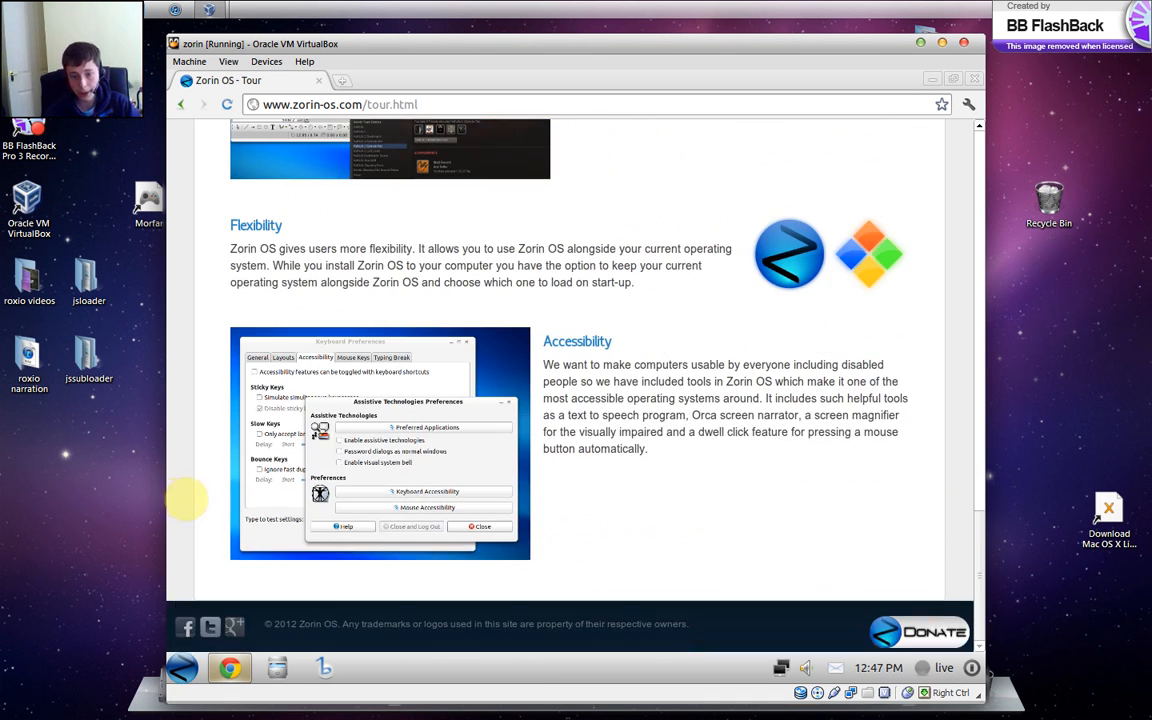
scroll(505, 430, "up", 3)
scroll(505, 430, "up", 15)
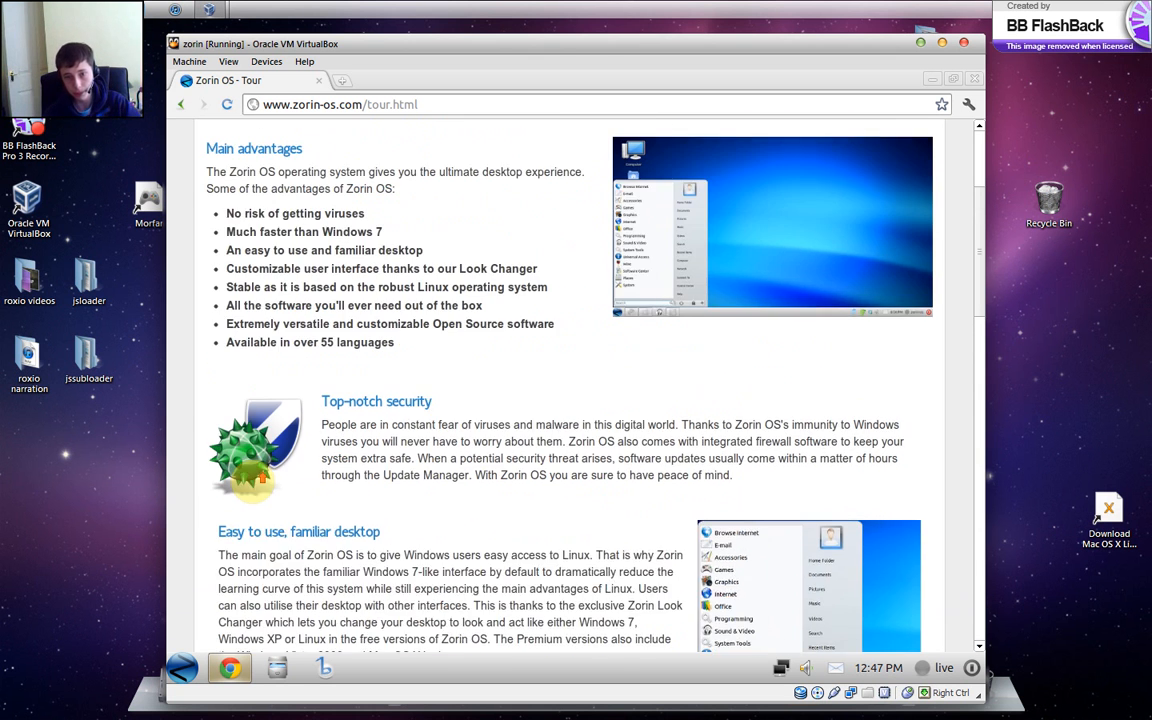
scroll(481, 373, "up", 3)
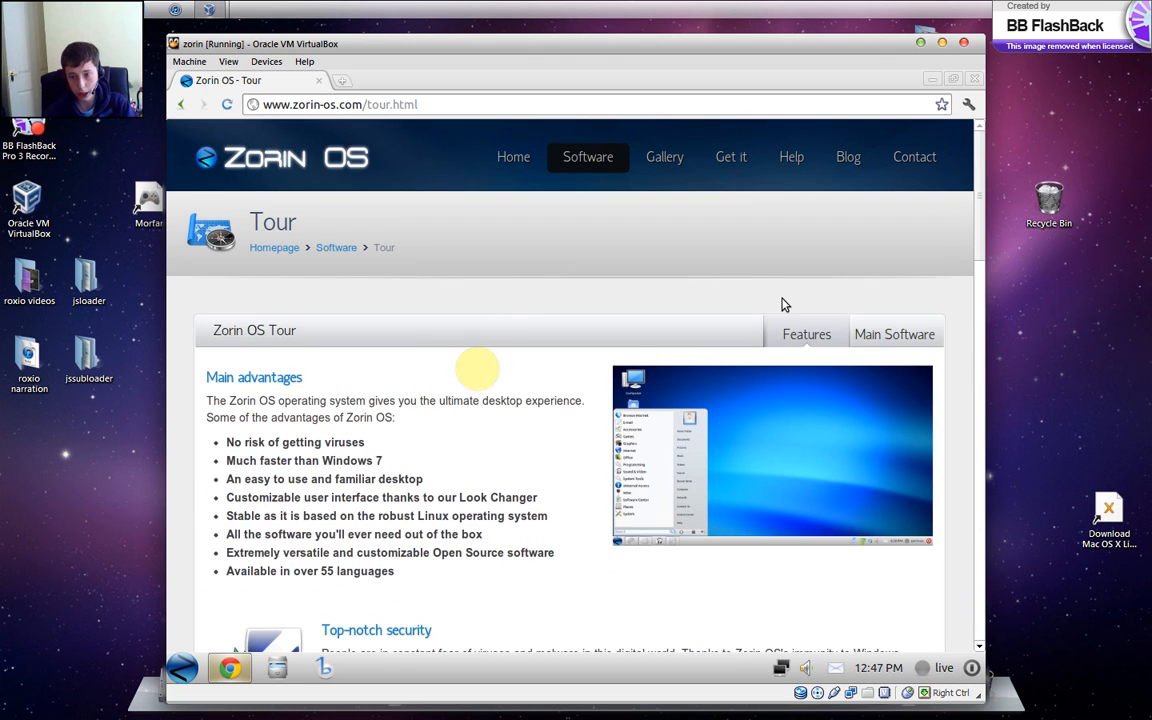
Close the Chrome window in the guest and dismiss both the nautilus problem and the invalid problem report messages.
left_click(974, 79)
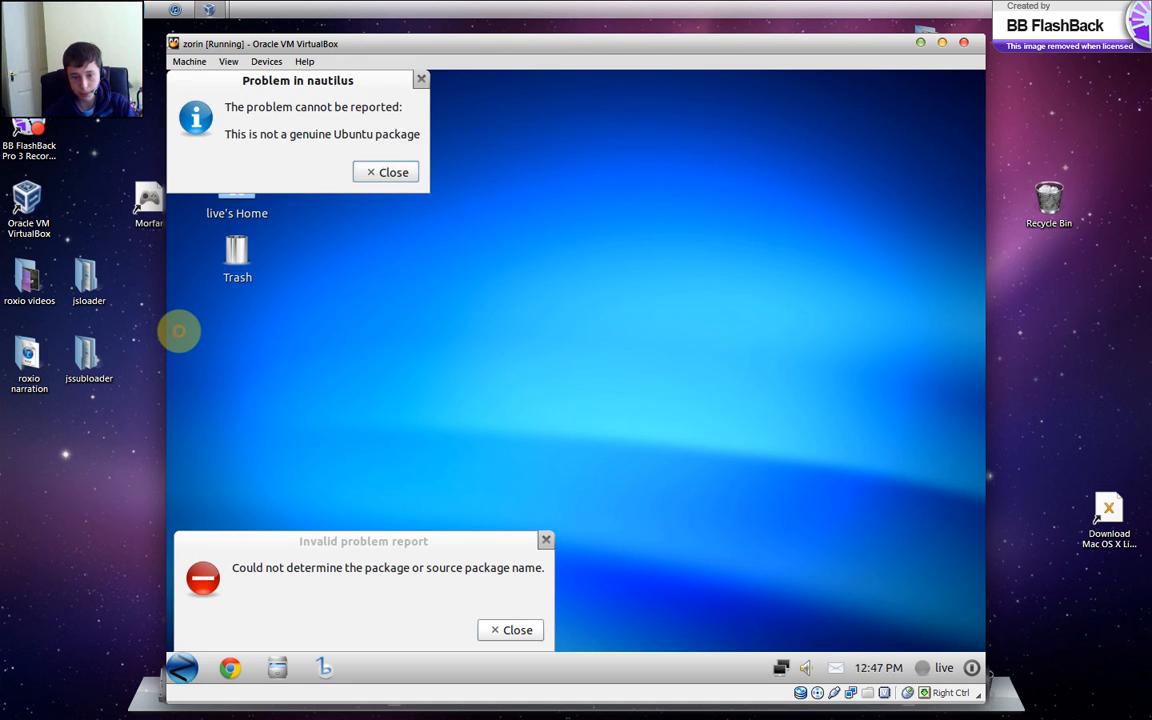
left_click(386, 172)
left_click(524, 630)
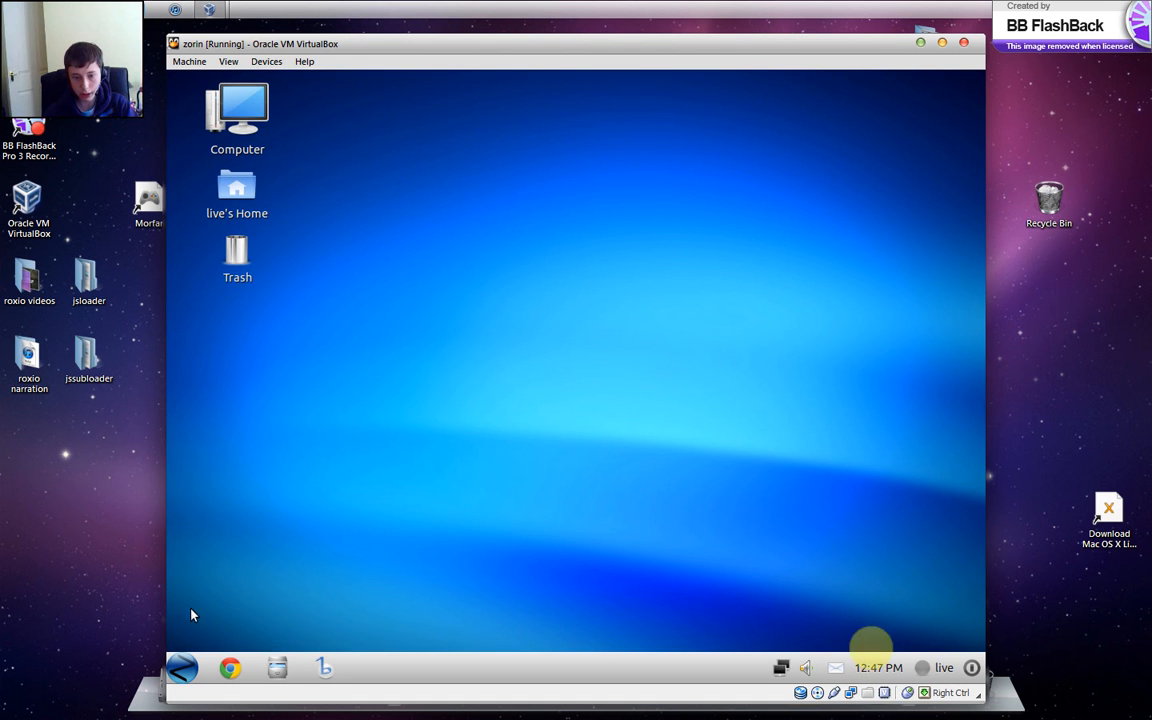
Shut down the Zorin OS live session and confirm the installation media removal so the machine powers off.
left_click(184, 658)
left_click(399, 641)
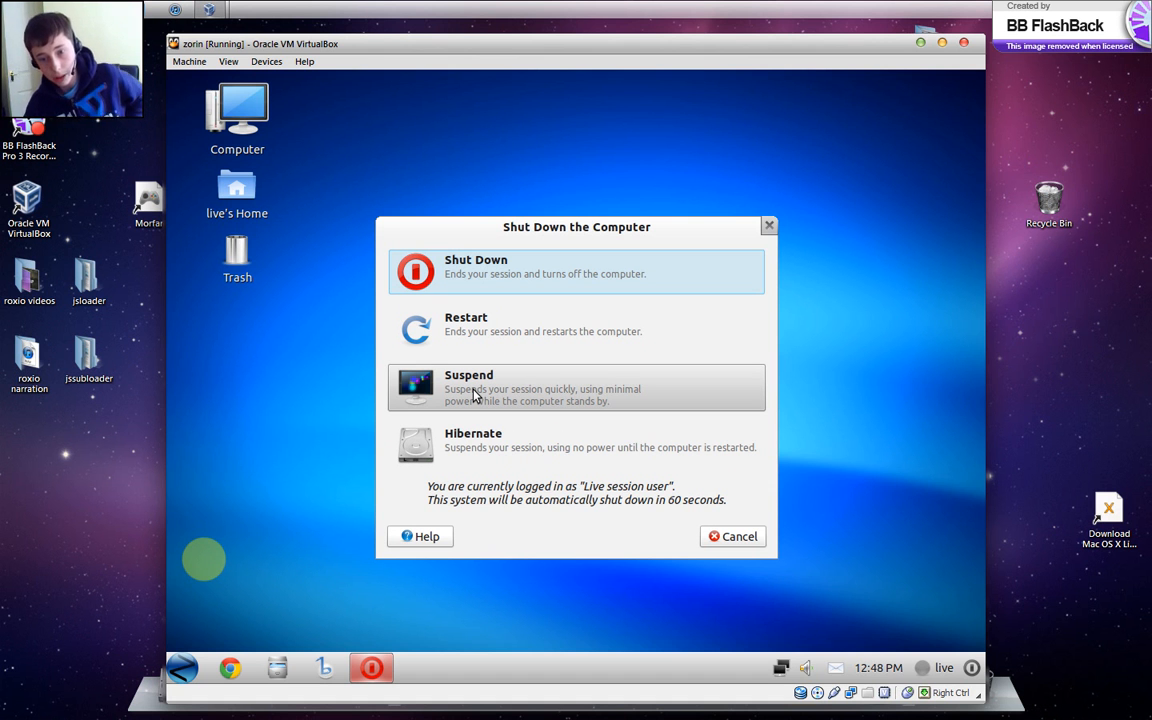
left_click(466, 278)
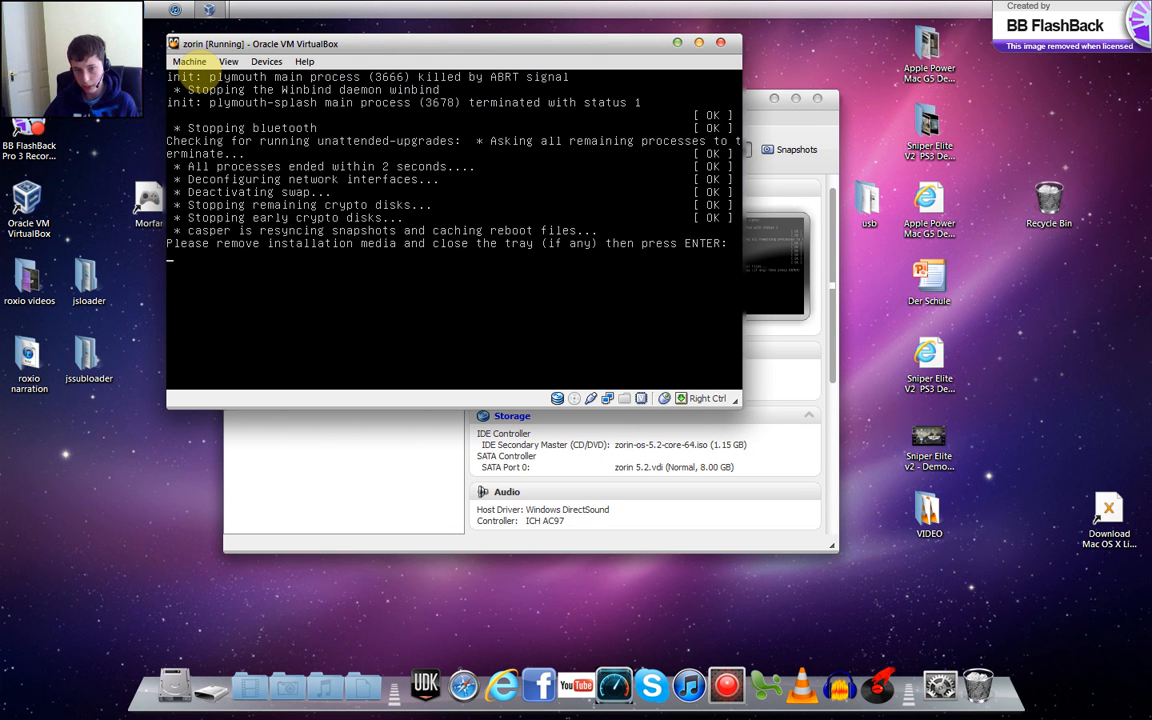
key("Return")
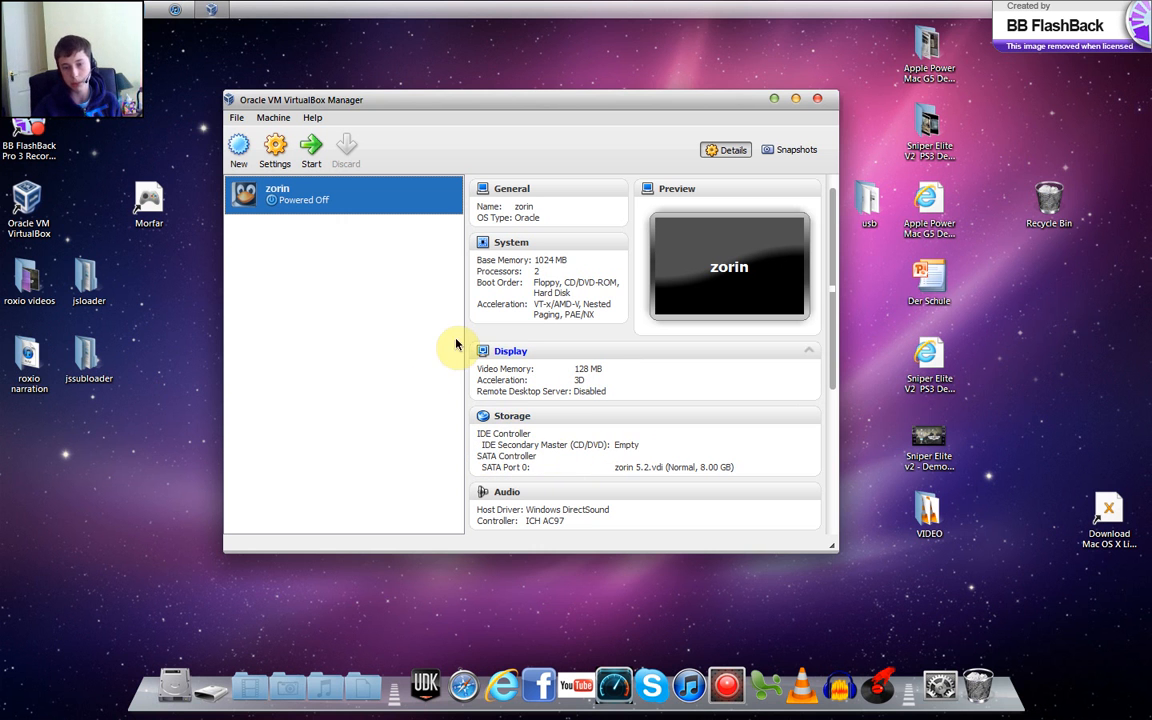
Start the zorin machine and insert zorin-os-5.2-core-64.iso into its virtual CD/DVD drive.
left_click(313, 160)
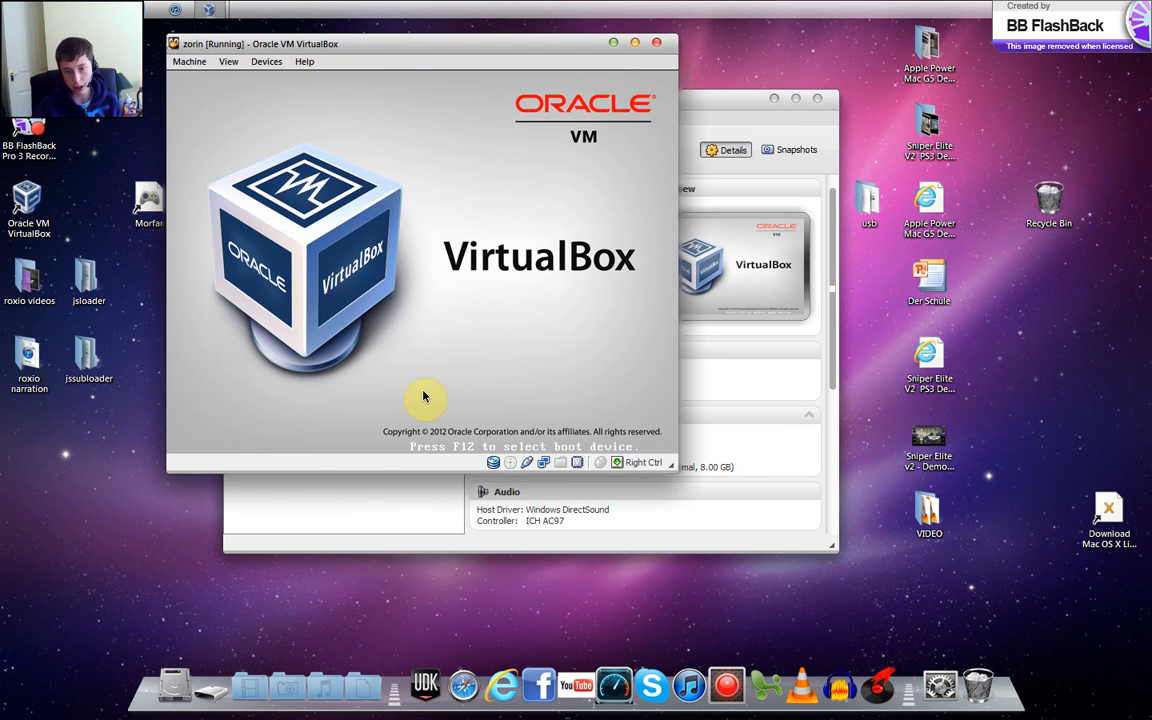
right_click(510, 467)
left_click(441, 341)
key("Control_R")
right_click(573, 400)
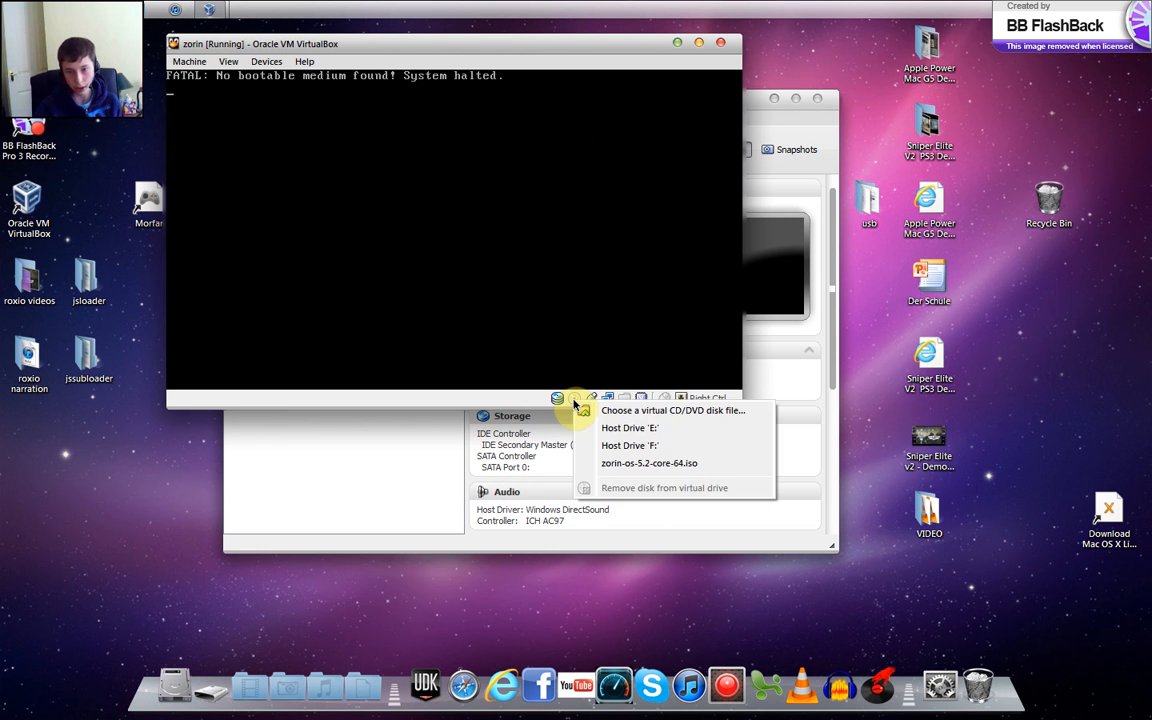
left_click(430, 240)
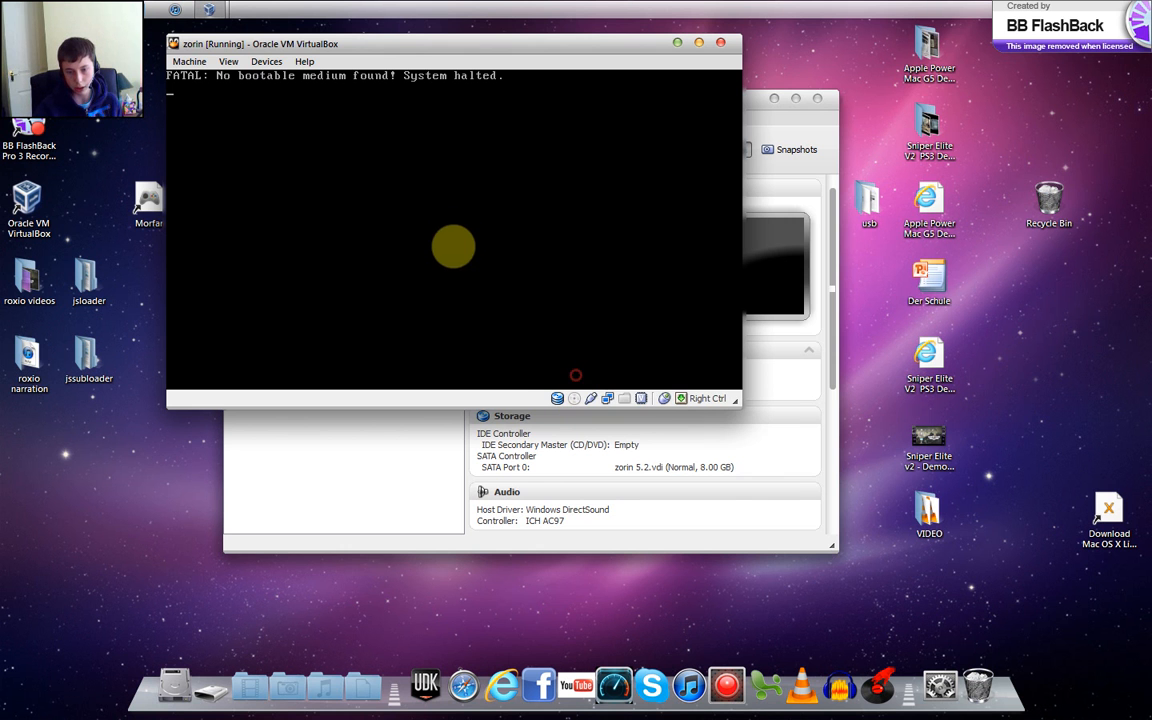
right_click(573, 400)
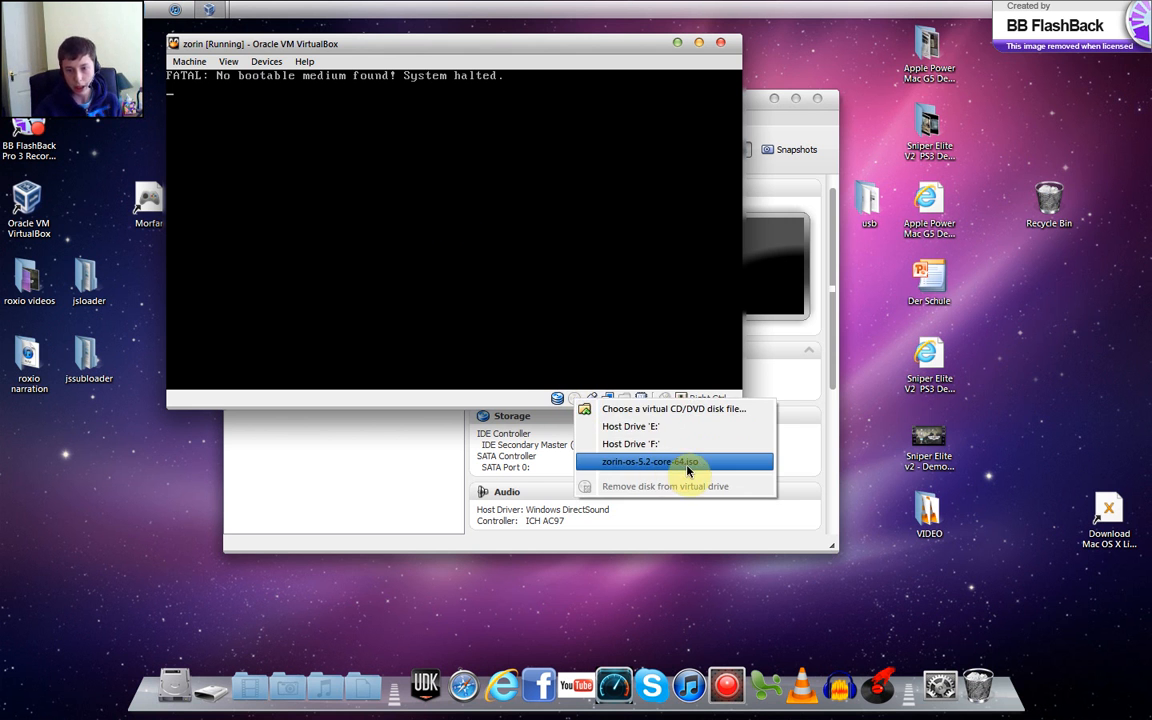
left_click(708, 466)
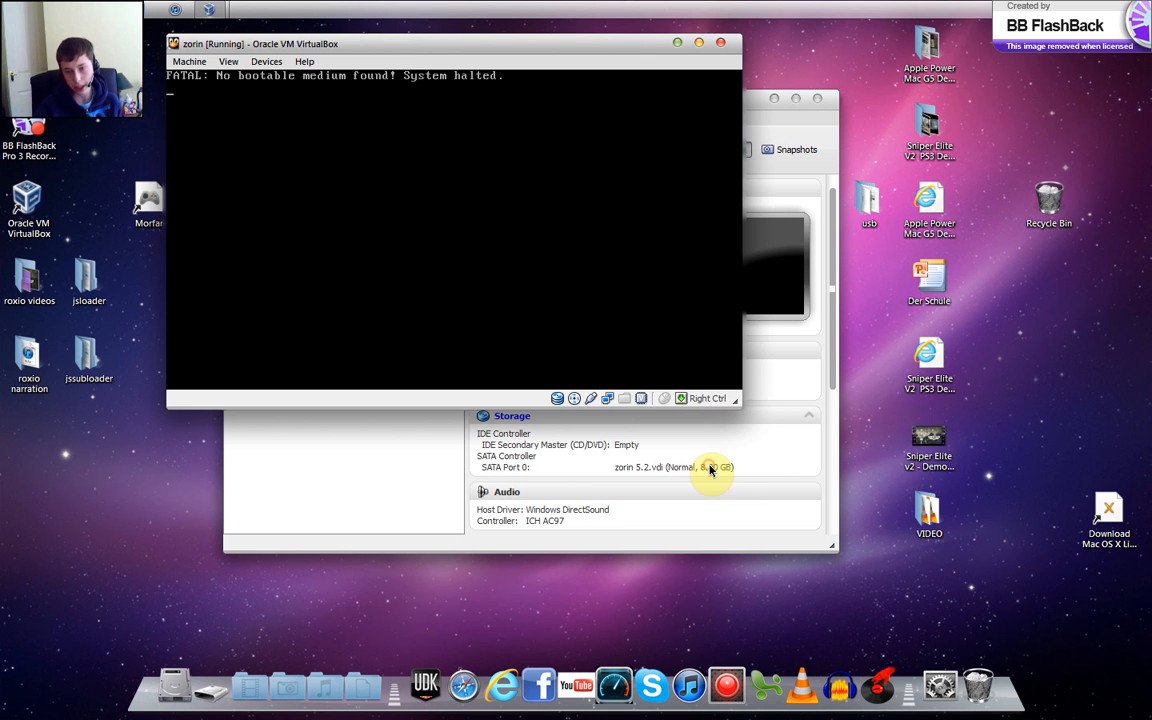
right_click(575, 399)
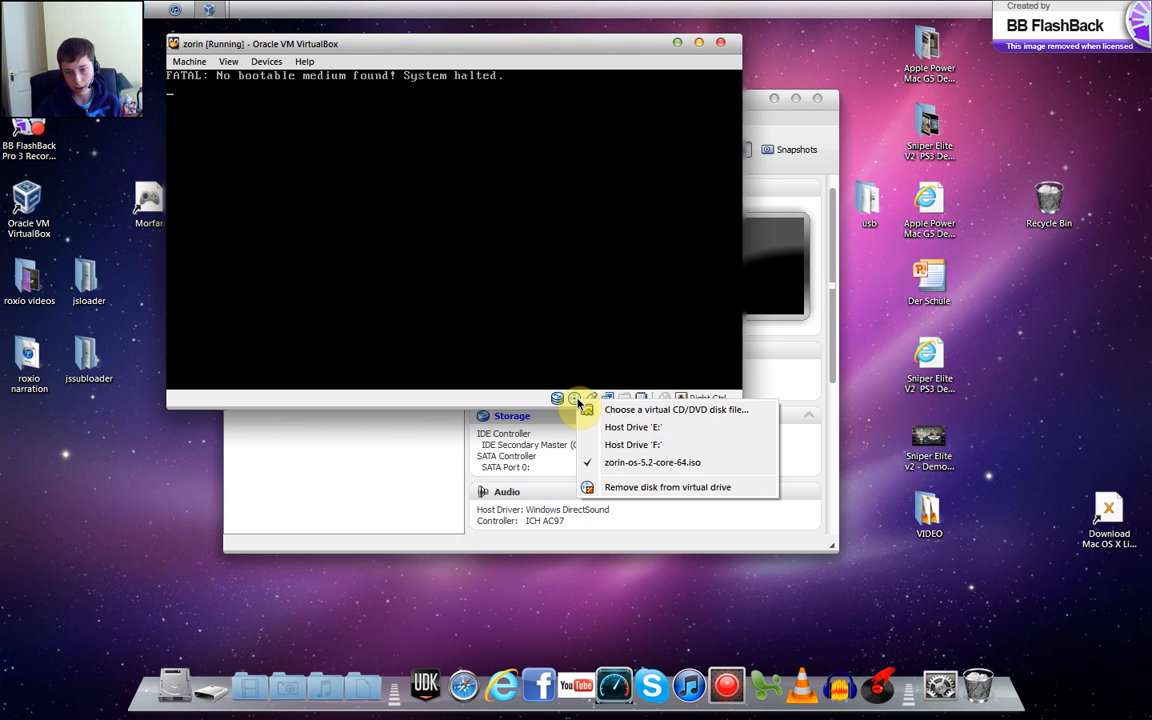
left_click(690, 152)
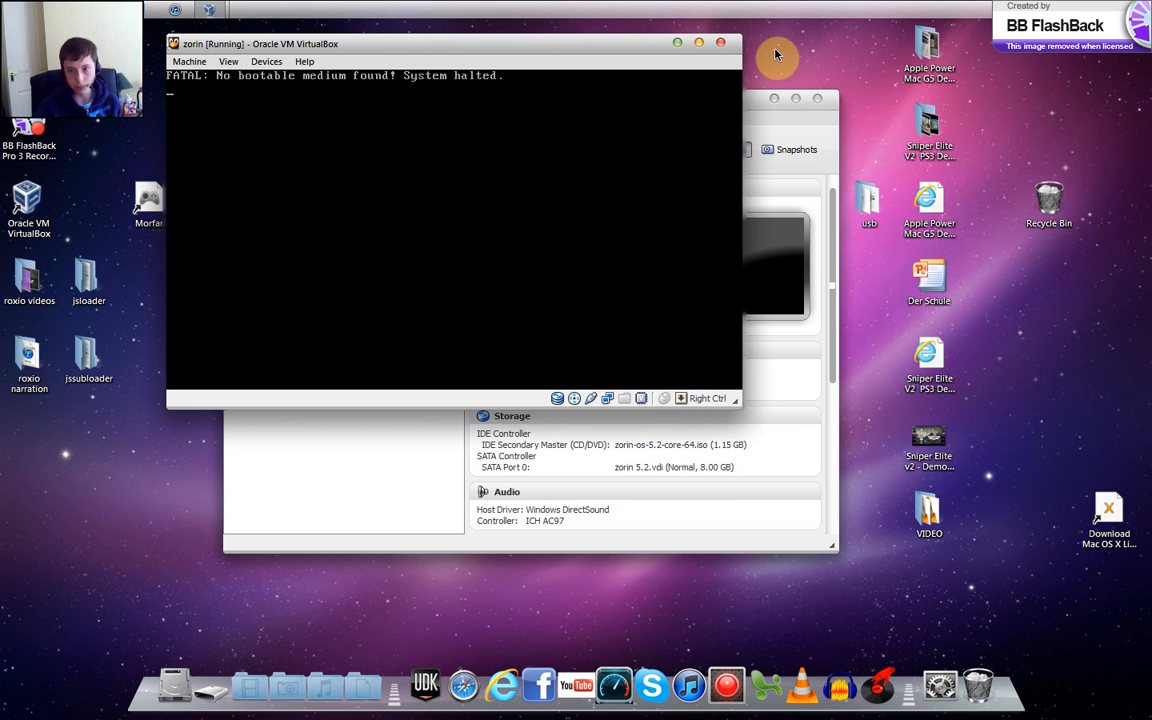
Power off the halted zorin machine, and start it again into the Zorin OS 5.2 Live System.
left_click(720, 42)
left_click(396, 277)
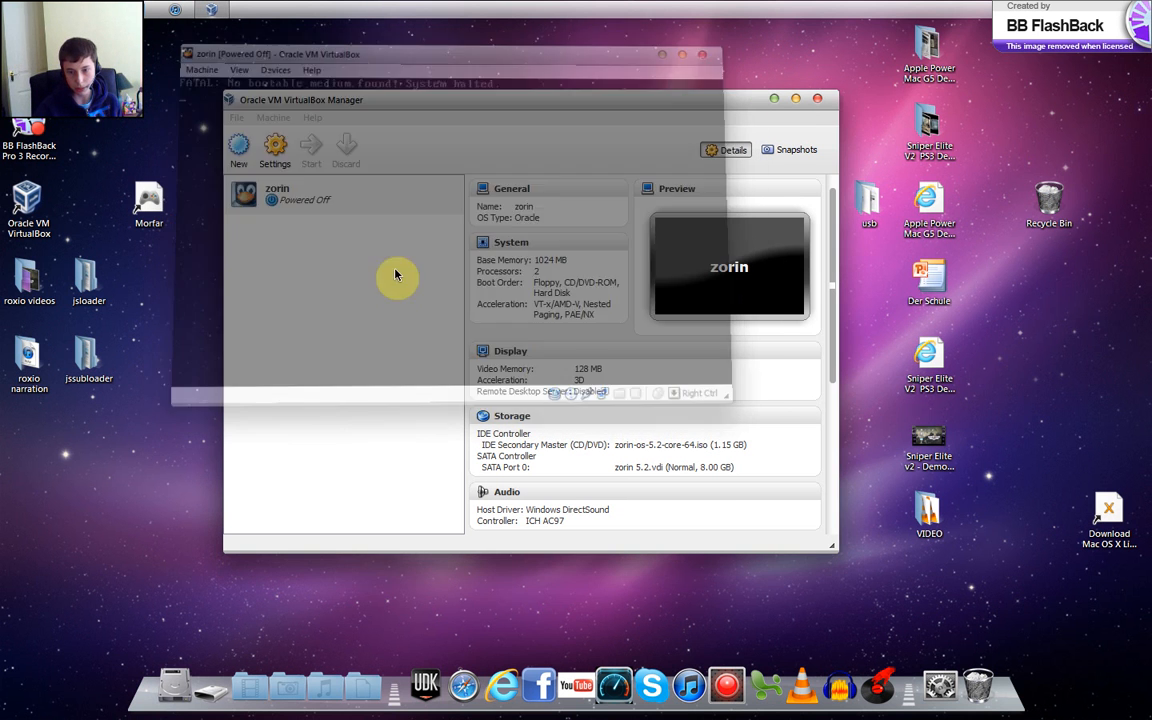
left_click(311, 148)
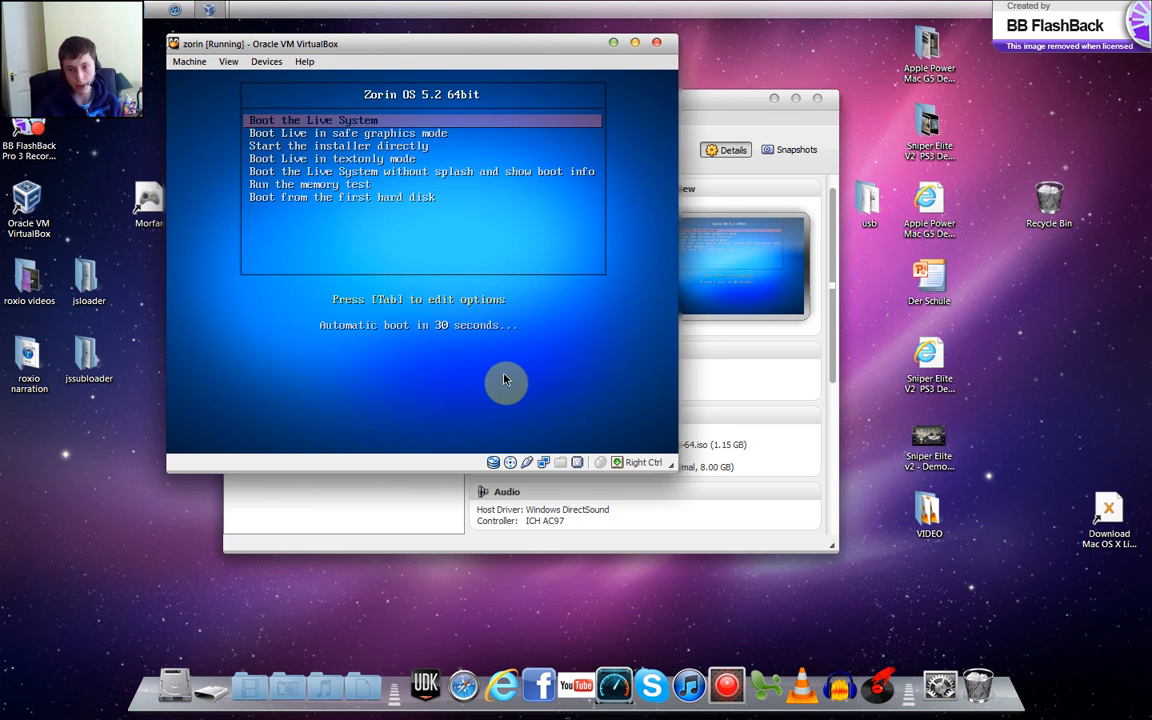
key("Return")
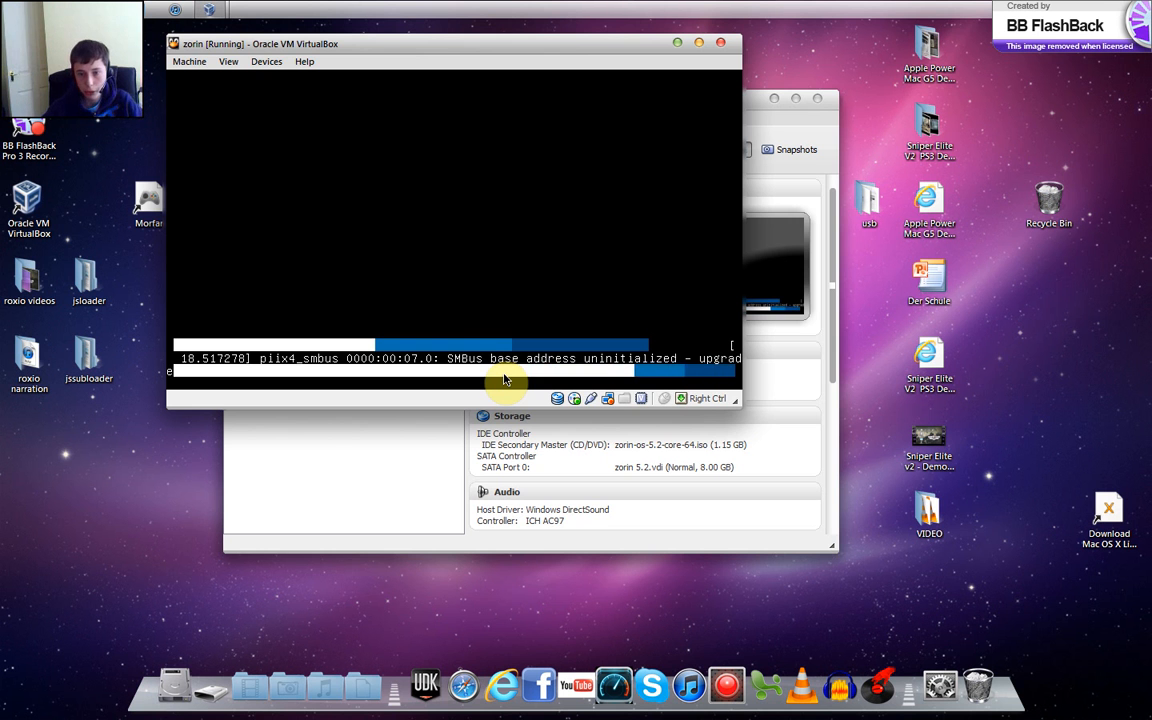
Switch the zorin machine to fullscreen and delete the failing NotificationArea applet from the panel configuration.
left_click_drag(553, 51, 692, 186)
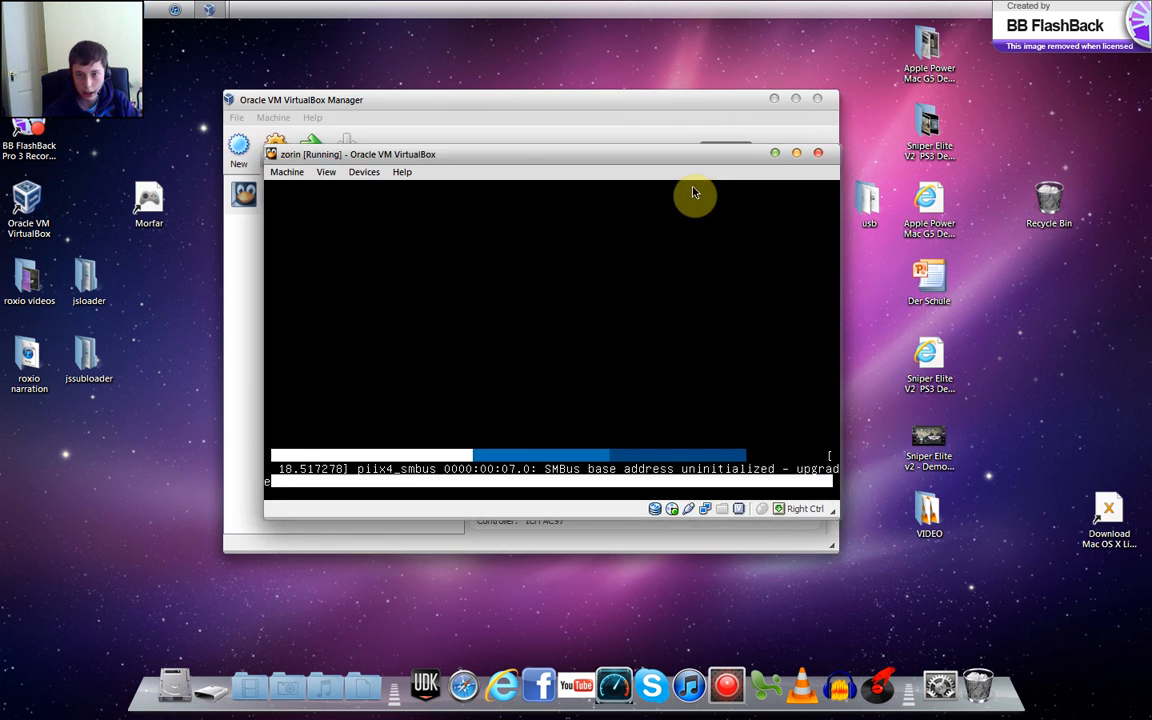
left_click(384, 202)
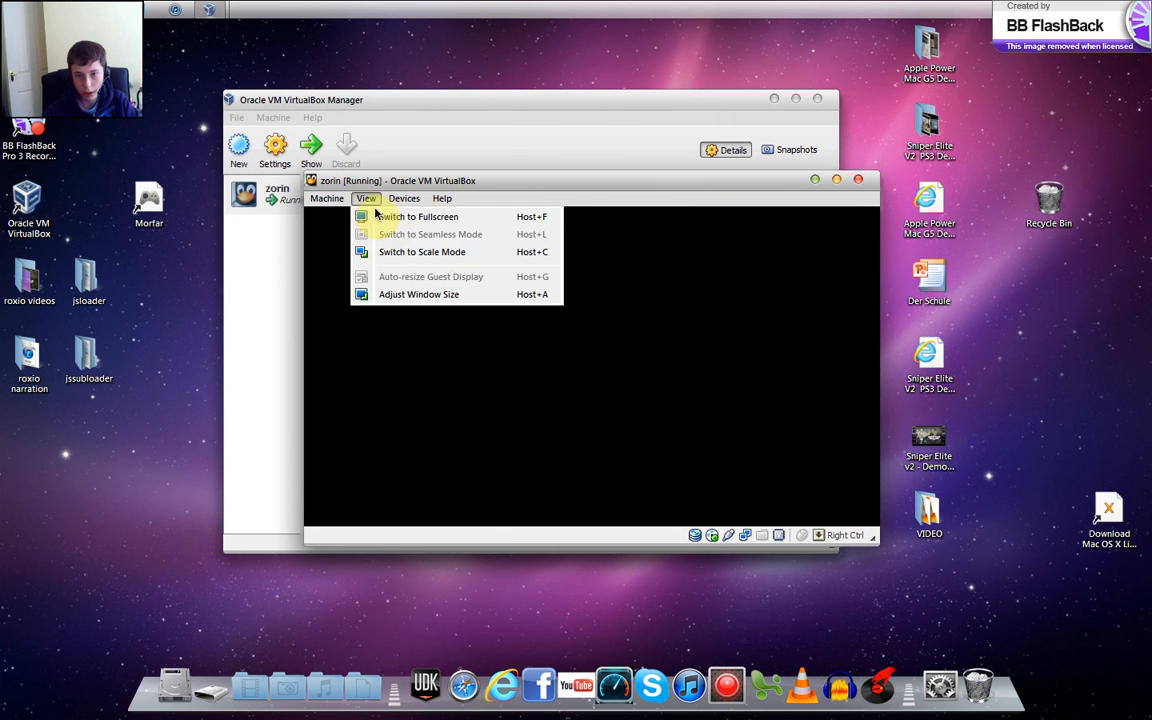
left_click(389, 218)
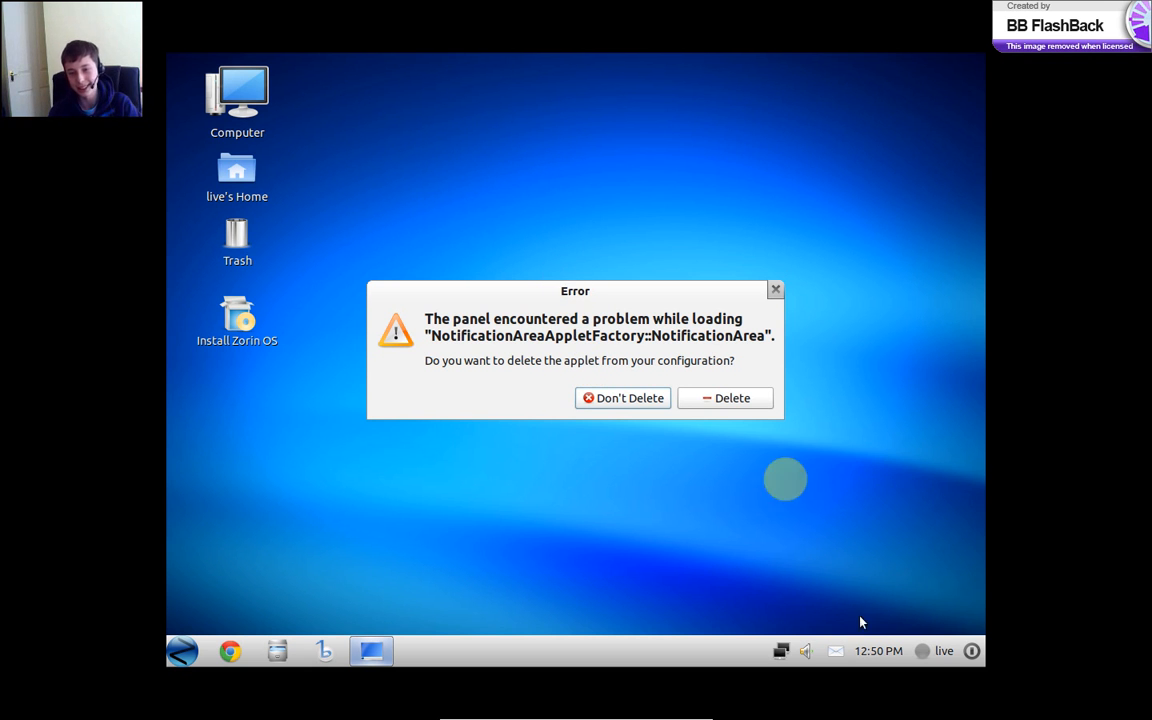
left_click(735, 398)
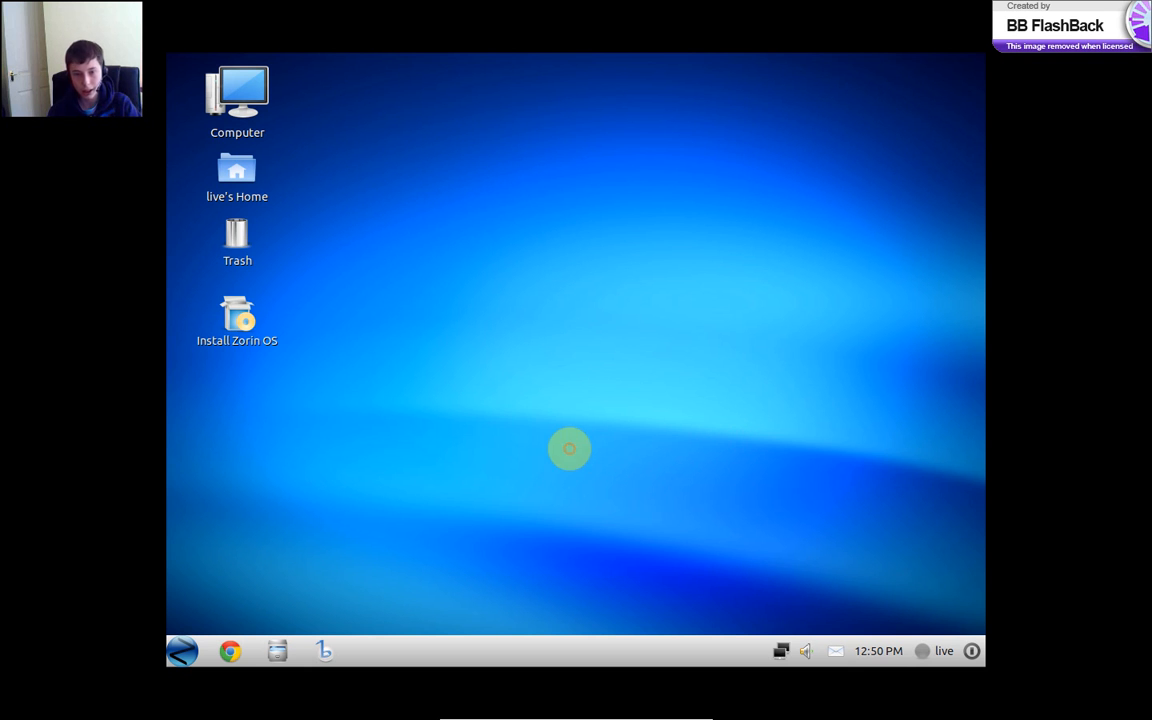
Move the Install Zorin OS desktop icon to the Trash and empty the Trash.
left_click_drag(236, 318, 241, 256)
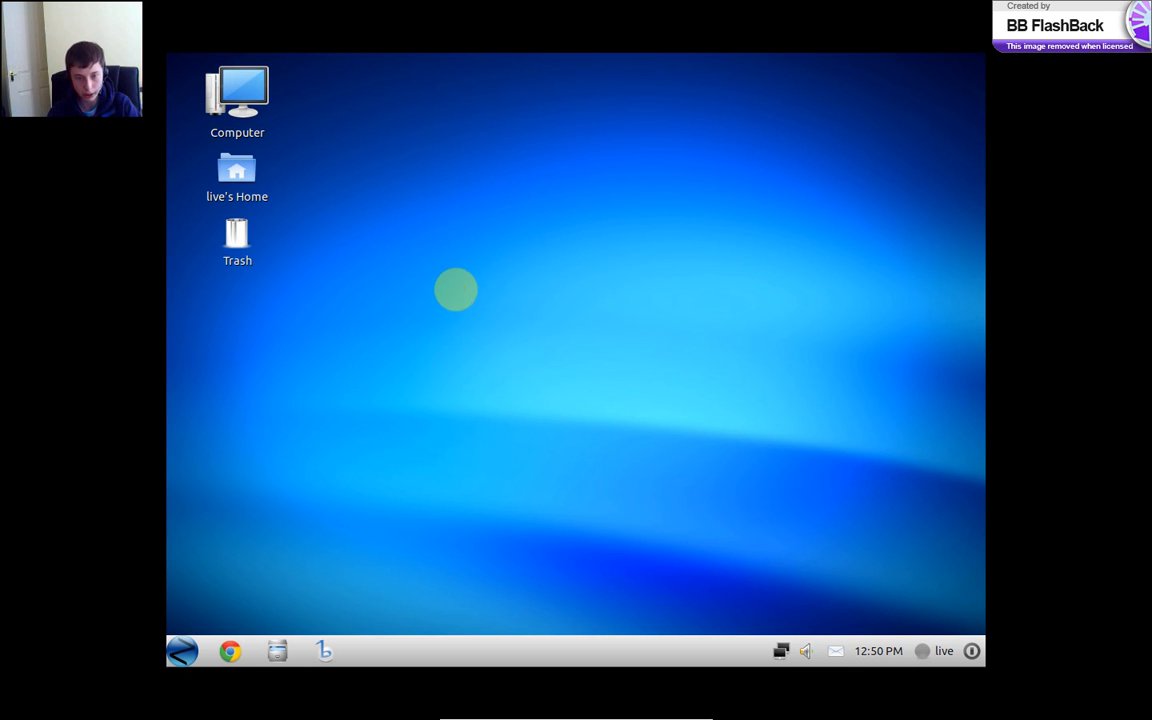
right_click(242, 250)
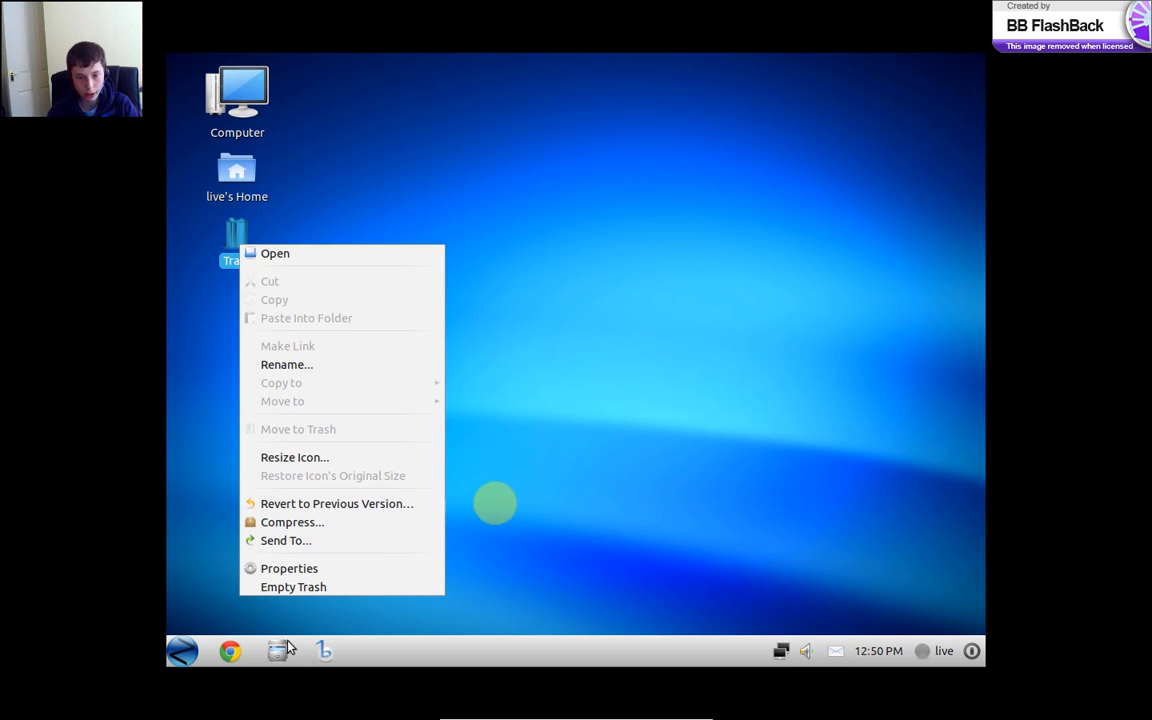
left_click(300, 587)
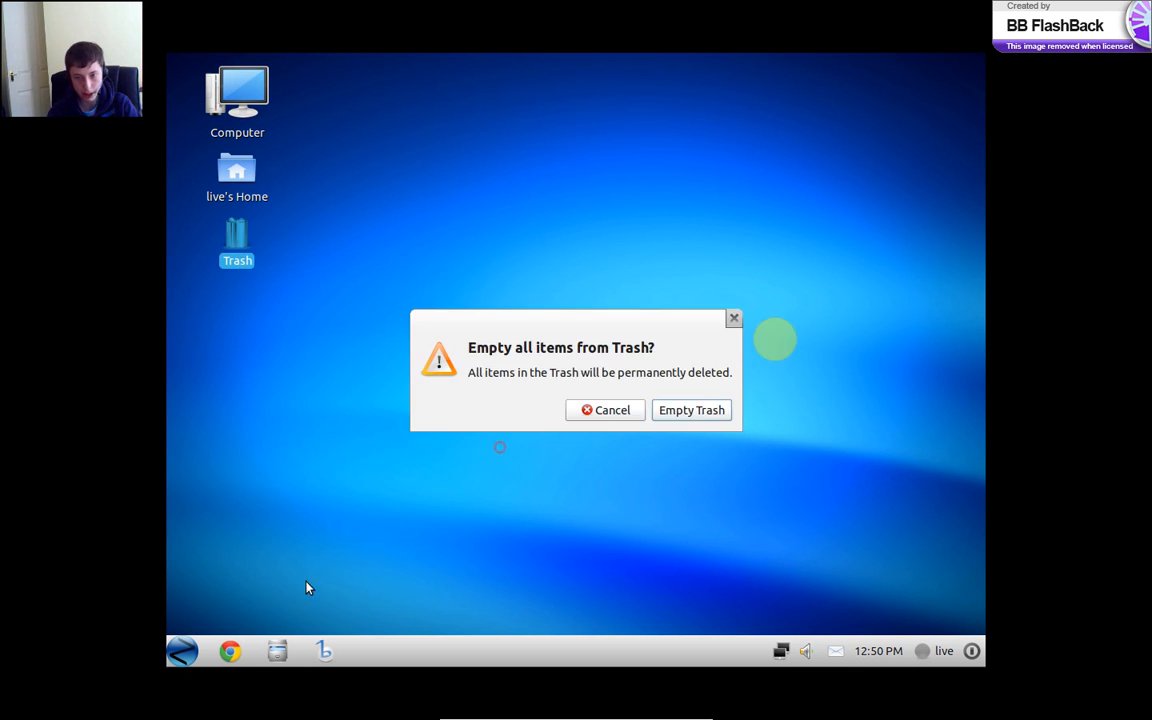
left_click(689, 416)
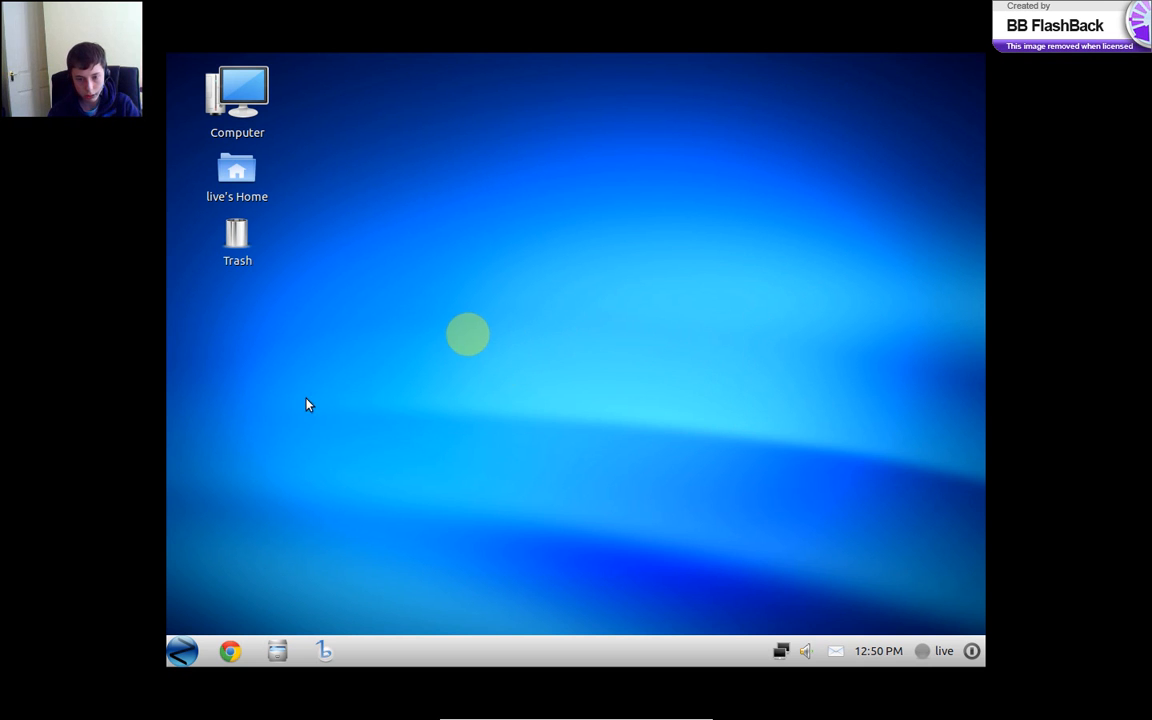
Open the desktop's Appearance Preferences and look through the available themes from Zorin OS up to Ambiance.
left_click_drag(295, 379, 883, 567)
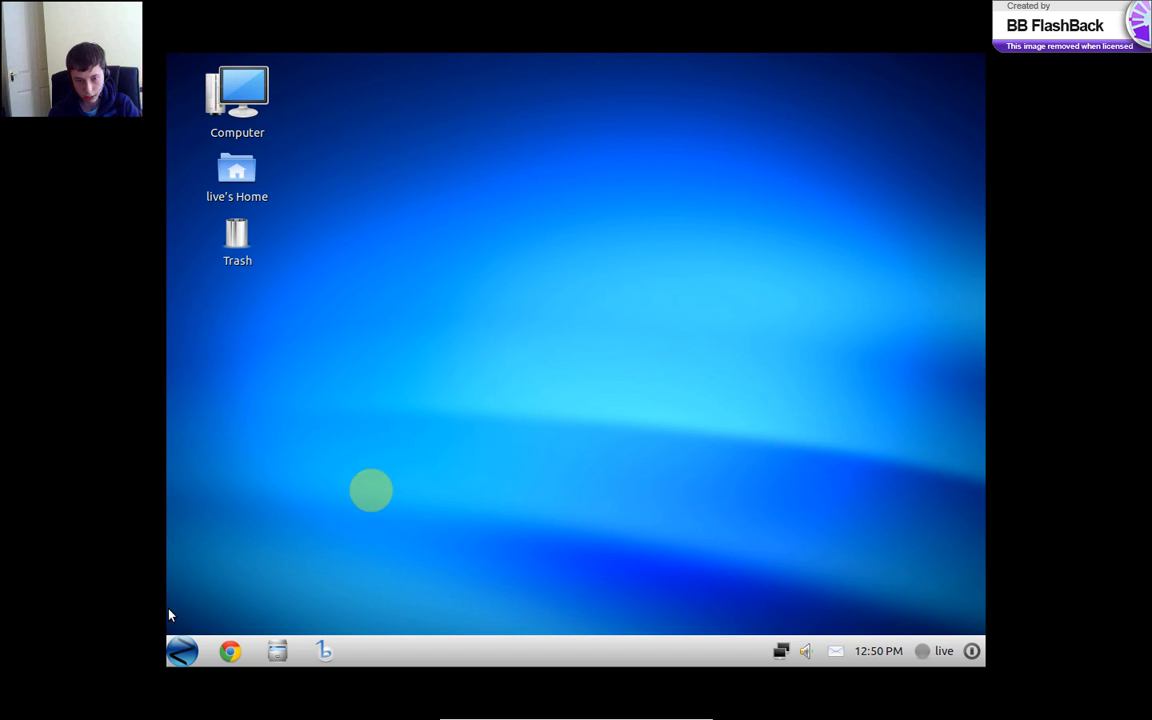
right_click(576, 377)
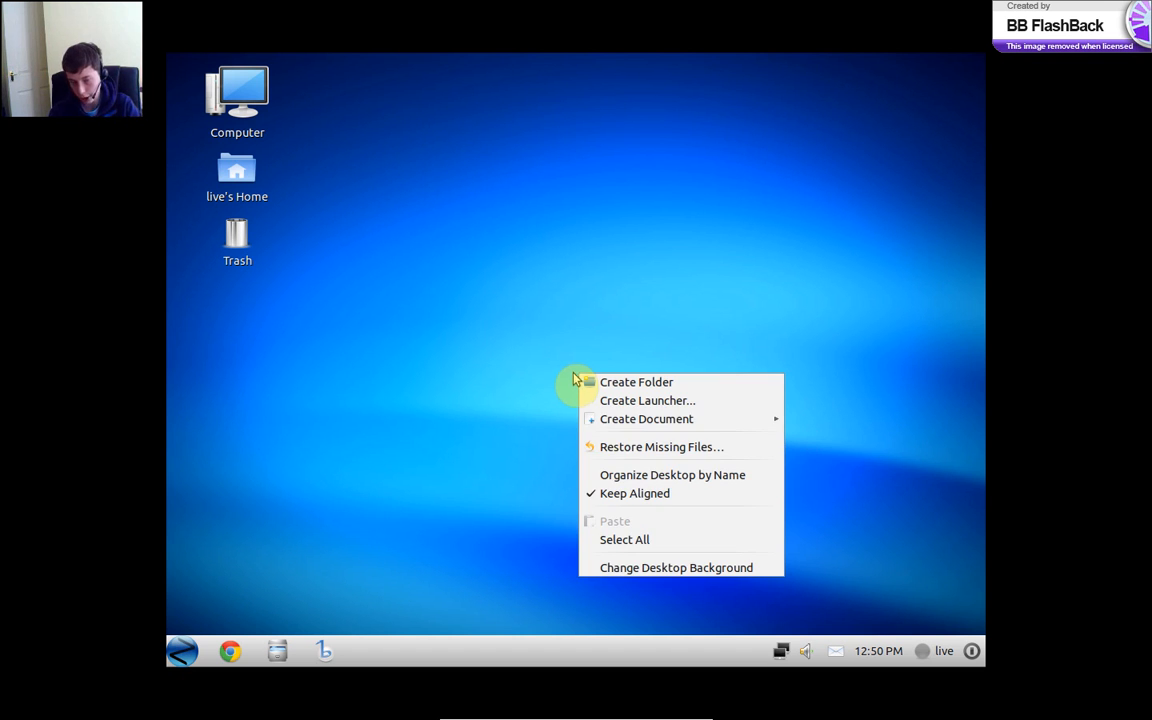
left_click(668, 570)
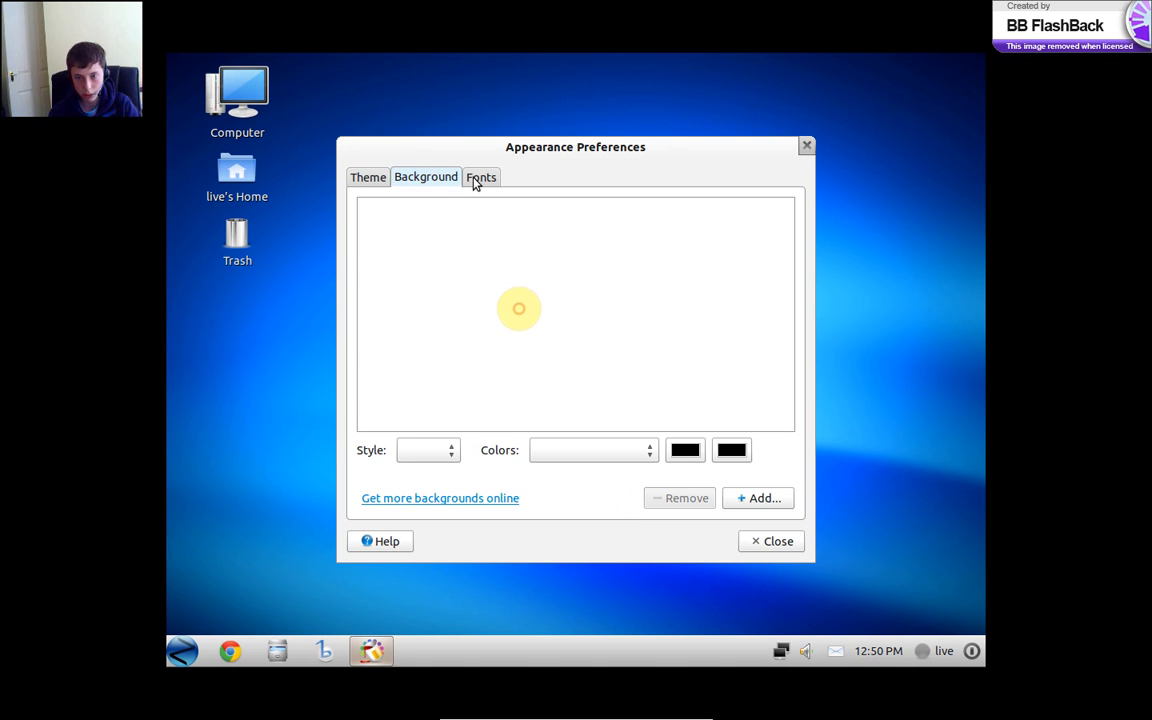
left_click(368, 177)
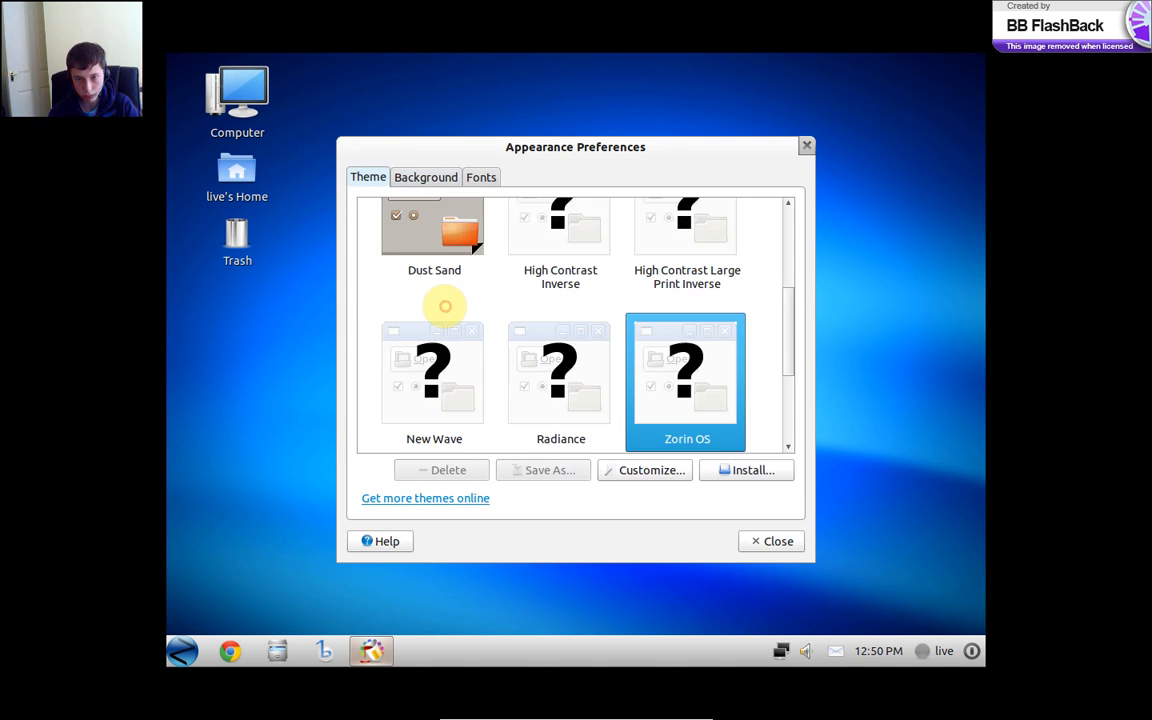
left_click(425, 177)
left_click(366, 177)
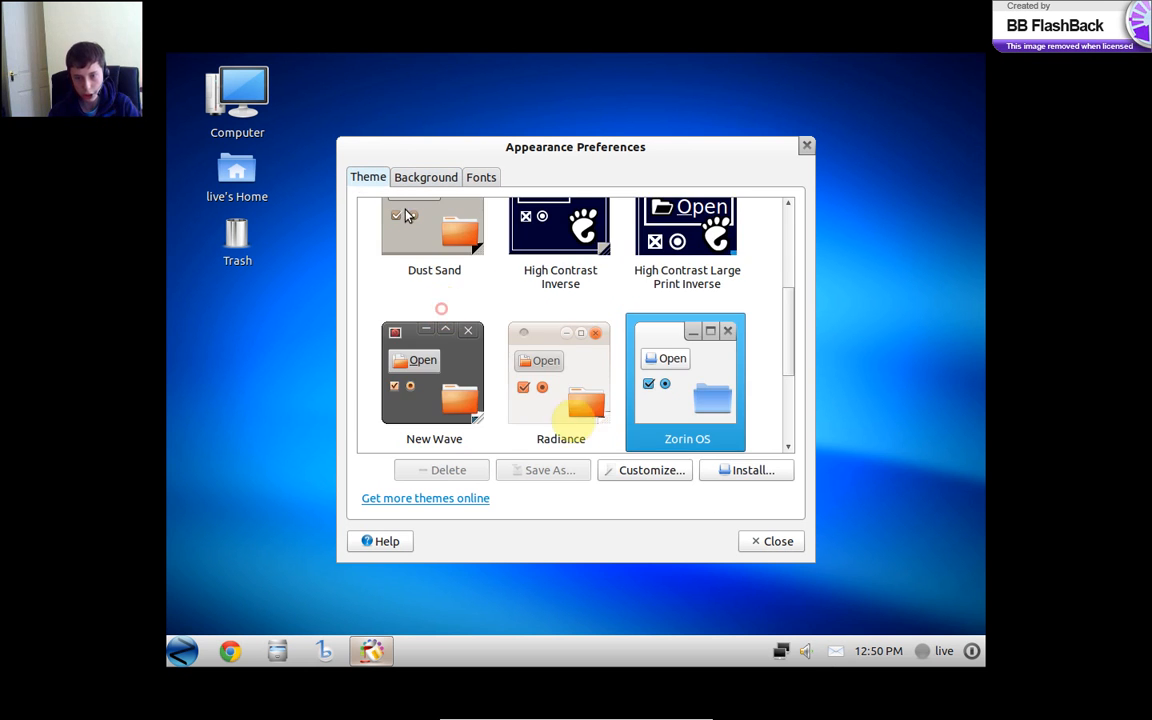
scroll(587, 408, "up", 2)
scroll(587, 408, "up", 2)
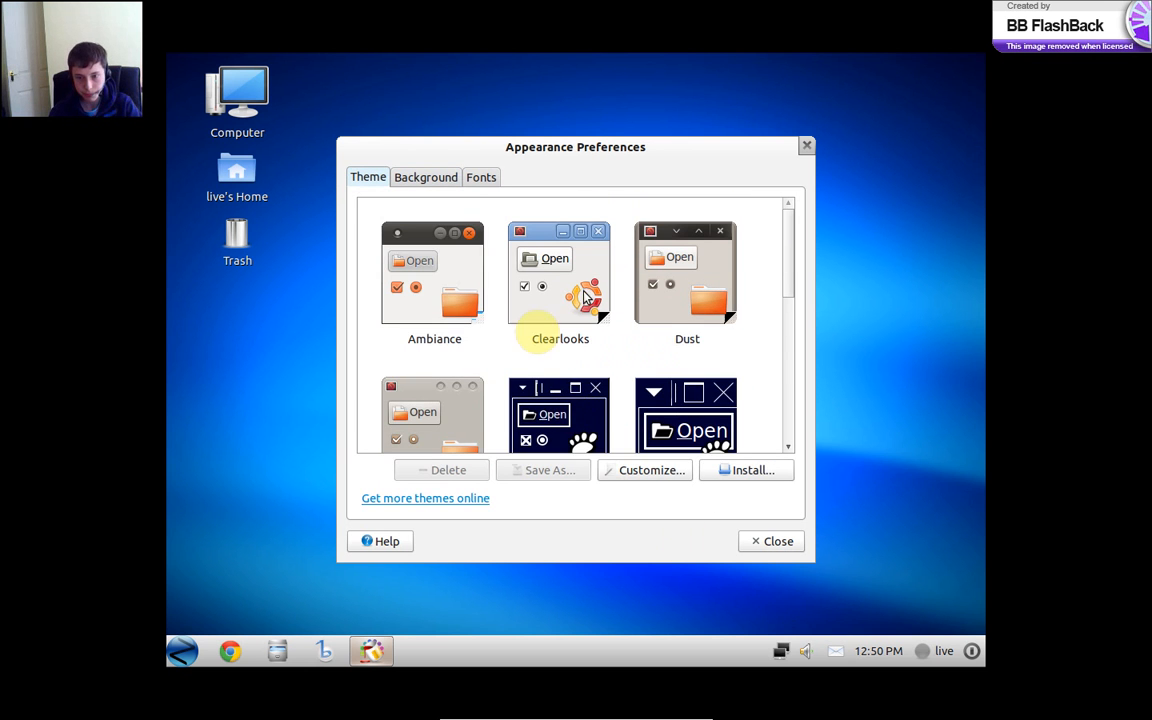
Set the desktop background to the blue glow on a black starry sky and close Appearance Preferences.
left_click(481, 177)
left_click(452, 180)
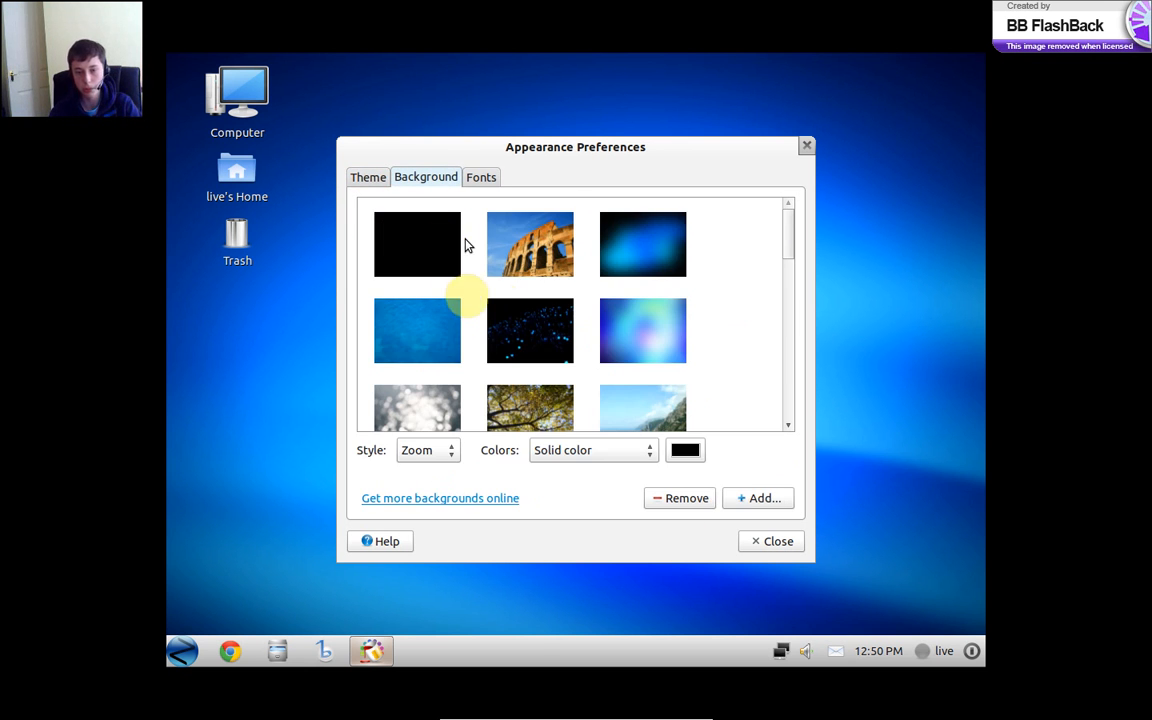
left_click(772, 541)
left_click_drag(263, 378, 615, 440)
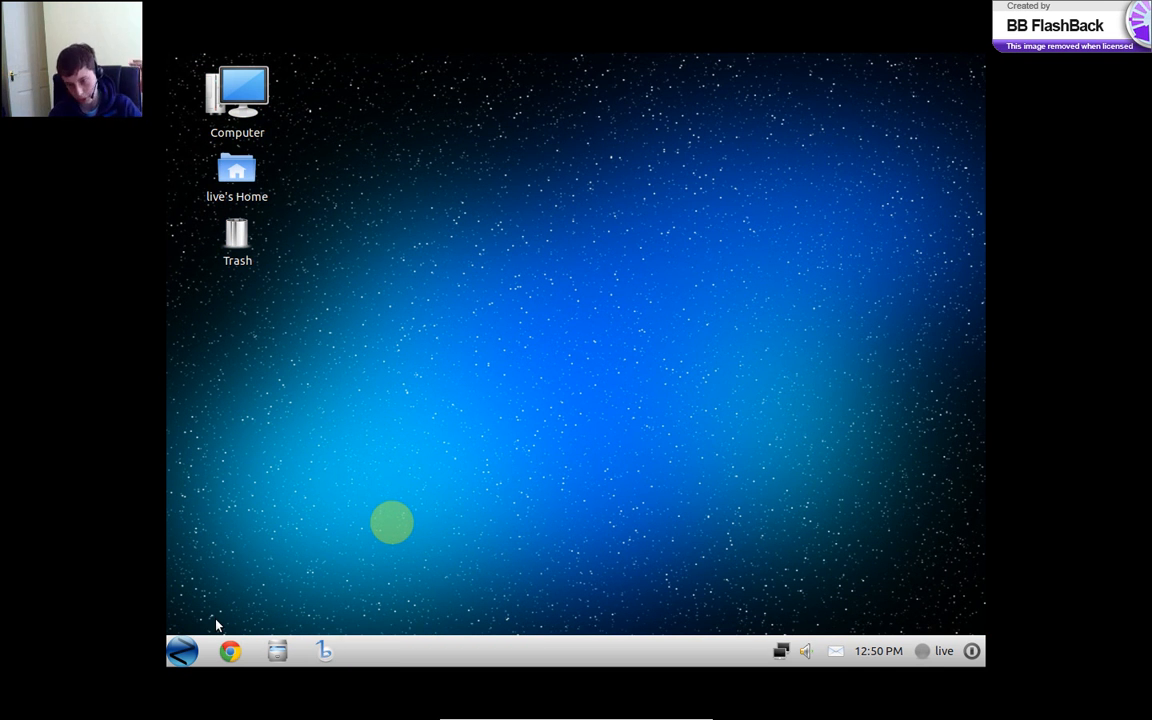
Open Sound Preferences, mute the output volume and display the sound output device settings.
left_click(805, 651)
left_click(855, 625)
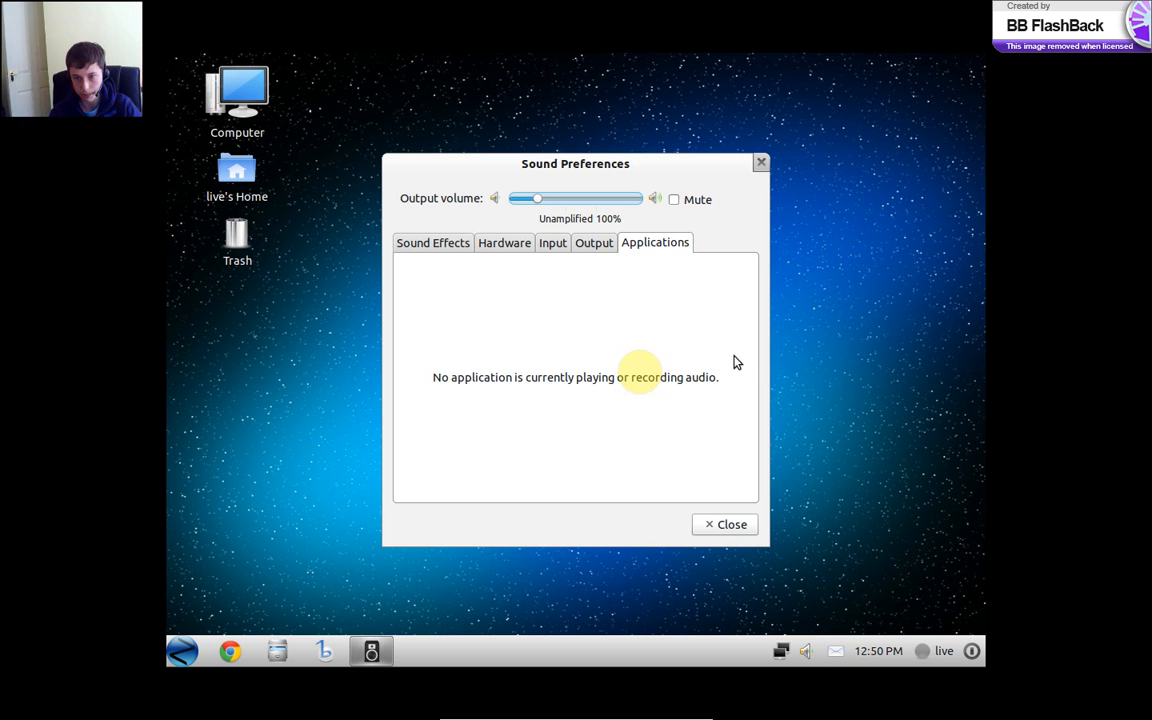
left_click(673, 200)
left_click(594, 243)
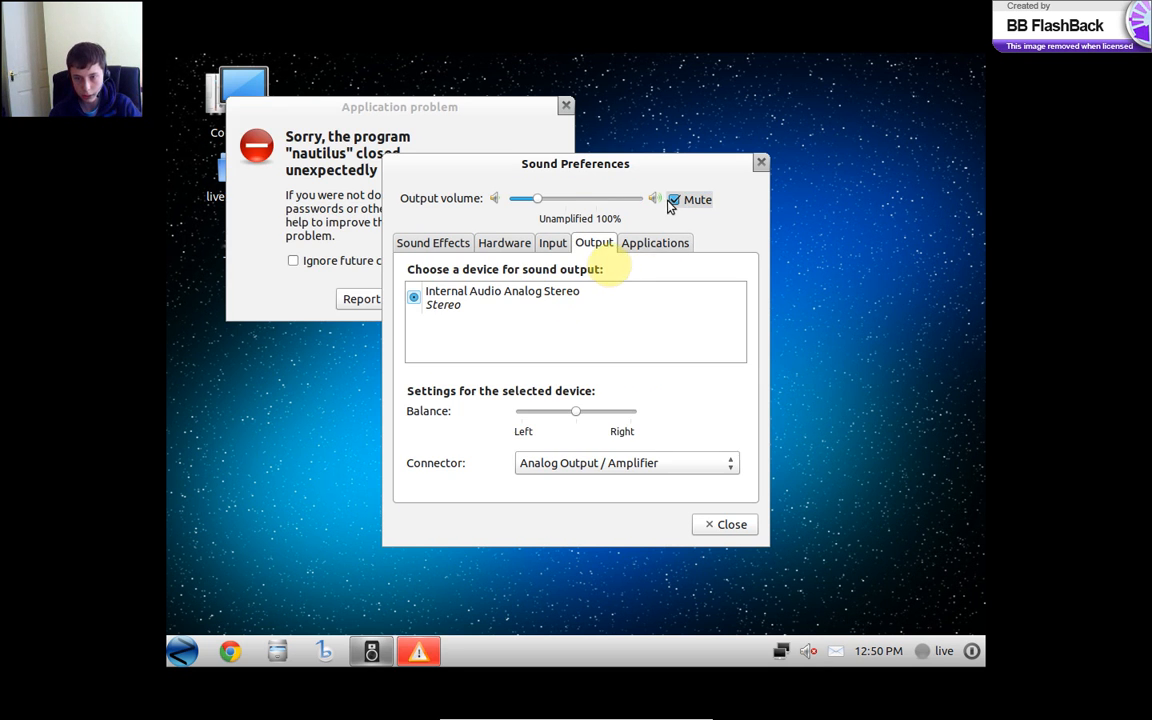
Bring the nautilus crash notice forward and report the problem.
left_click(450, 110)
left_click(390, 299)
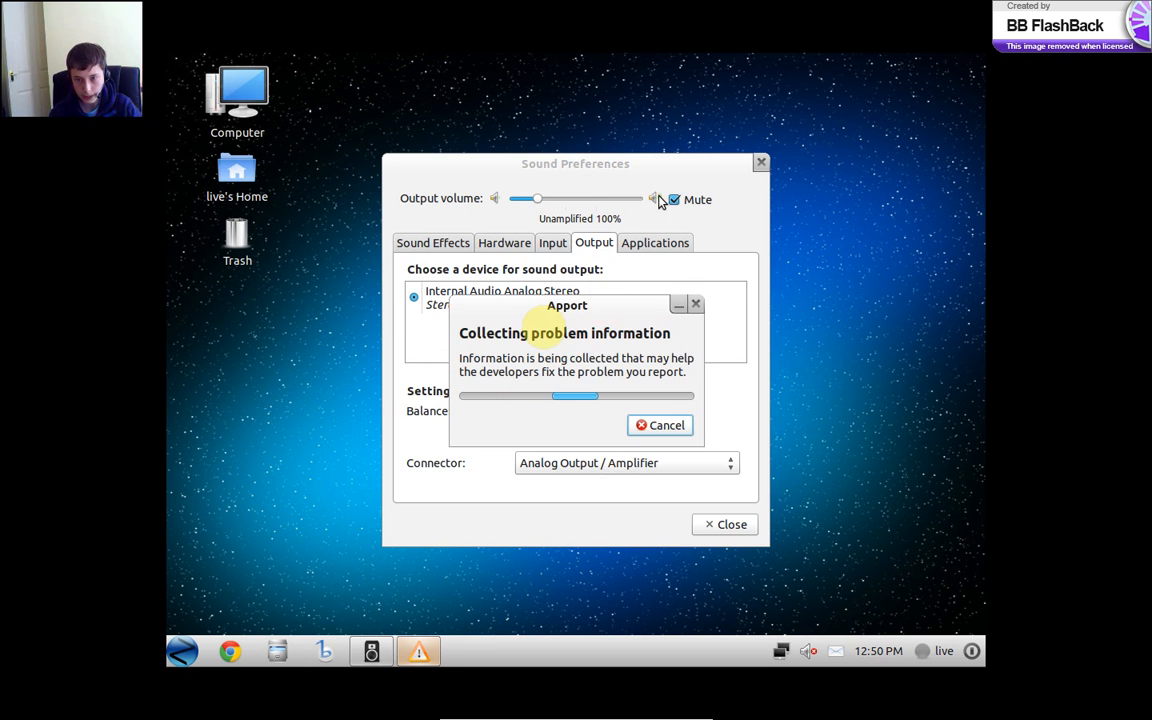
Look through the Input, Hardware and Sound Effects settings and close Sound Preferences.
left_click(552, 243)
left_click(488, 243)
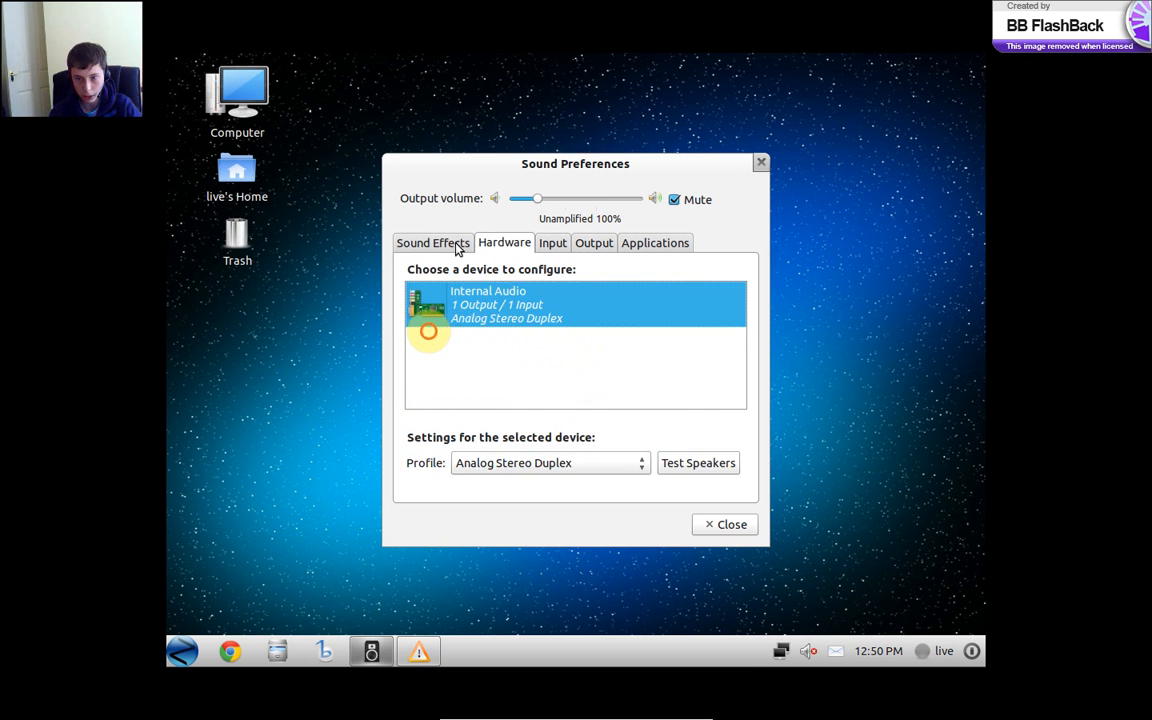
left_click(450, 243)
left_click(669, 272)
left_click(730, 525)
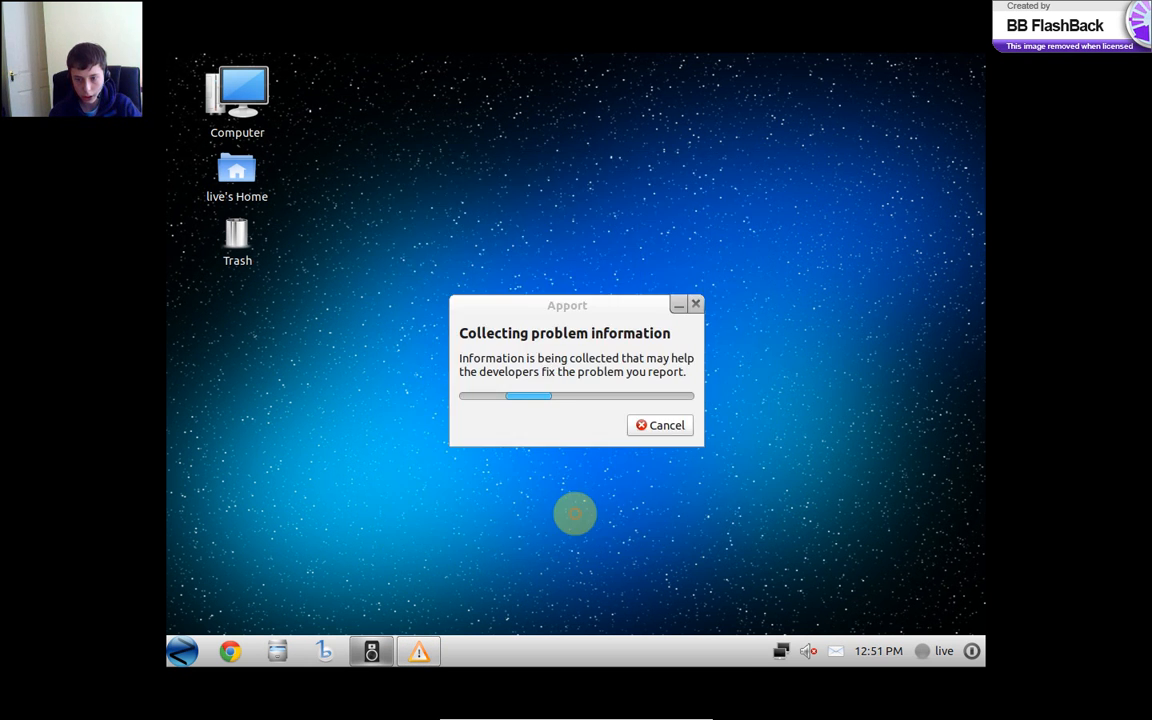
Dismiss the notice about the nautilus problem report.
left_click_drag(599, 311, 597, 382)
left_click_drag(505, 378, 533, 282)
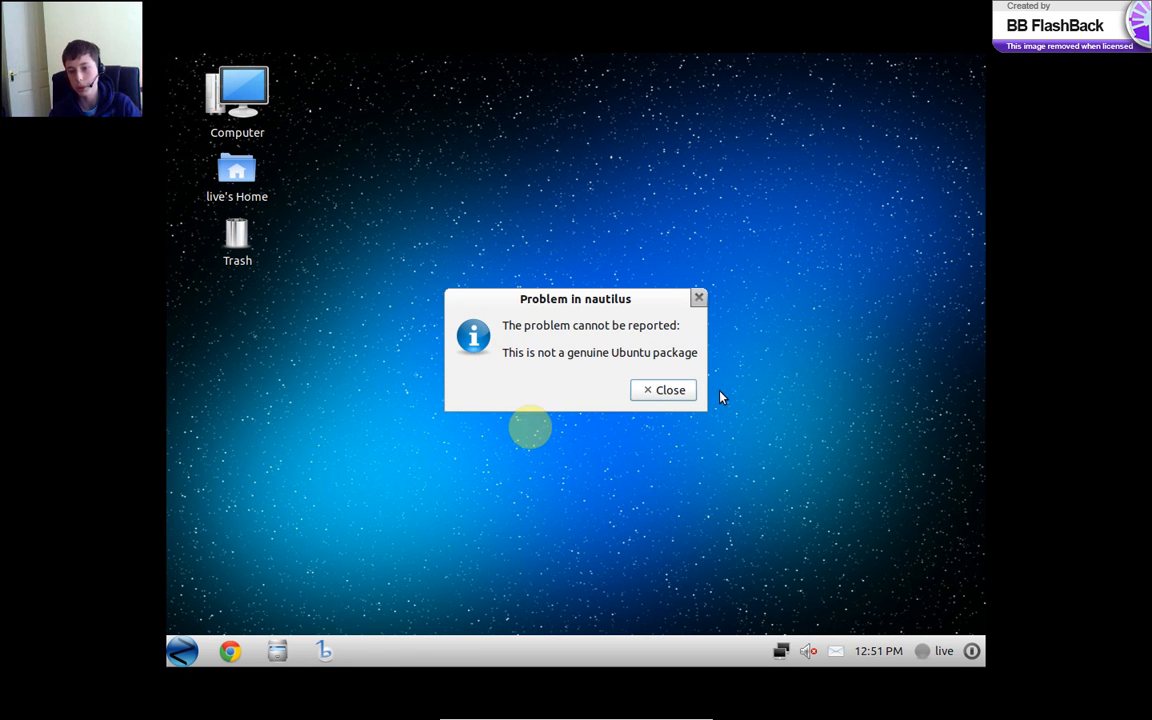
left_click(668, 390)
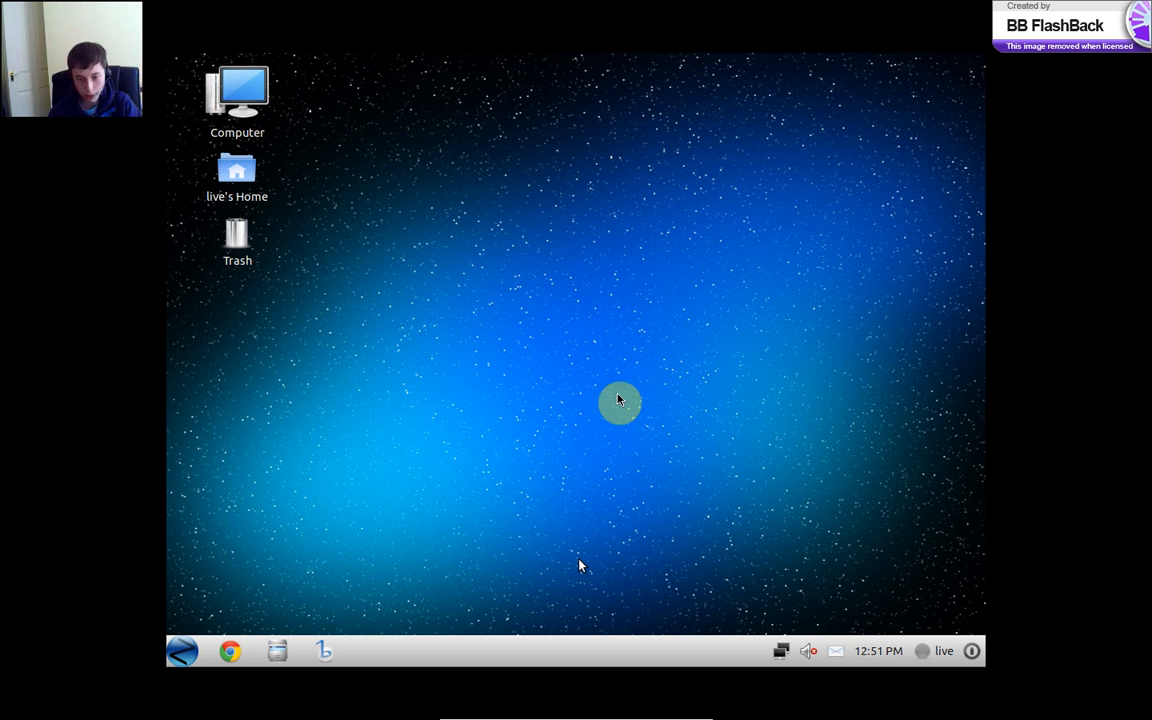
Switch the zorin machine to Scale Mode and maximize its window.
mouse_move(490, 716)
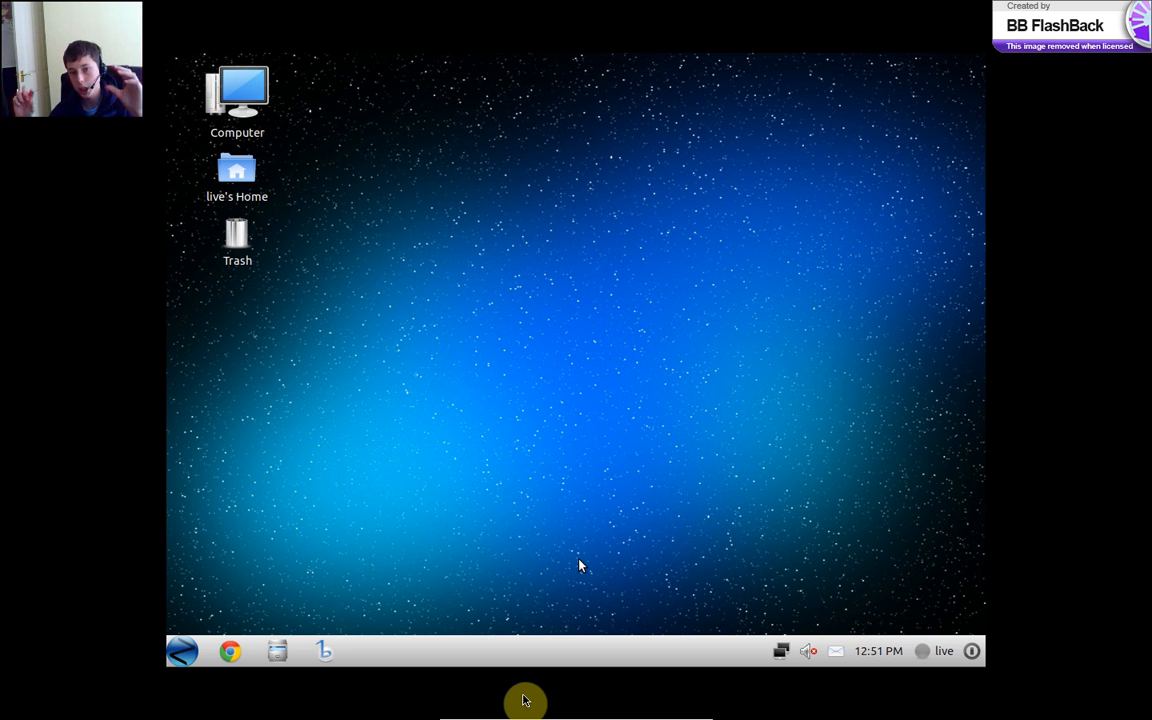
left_click(522, 711)
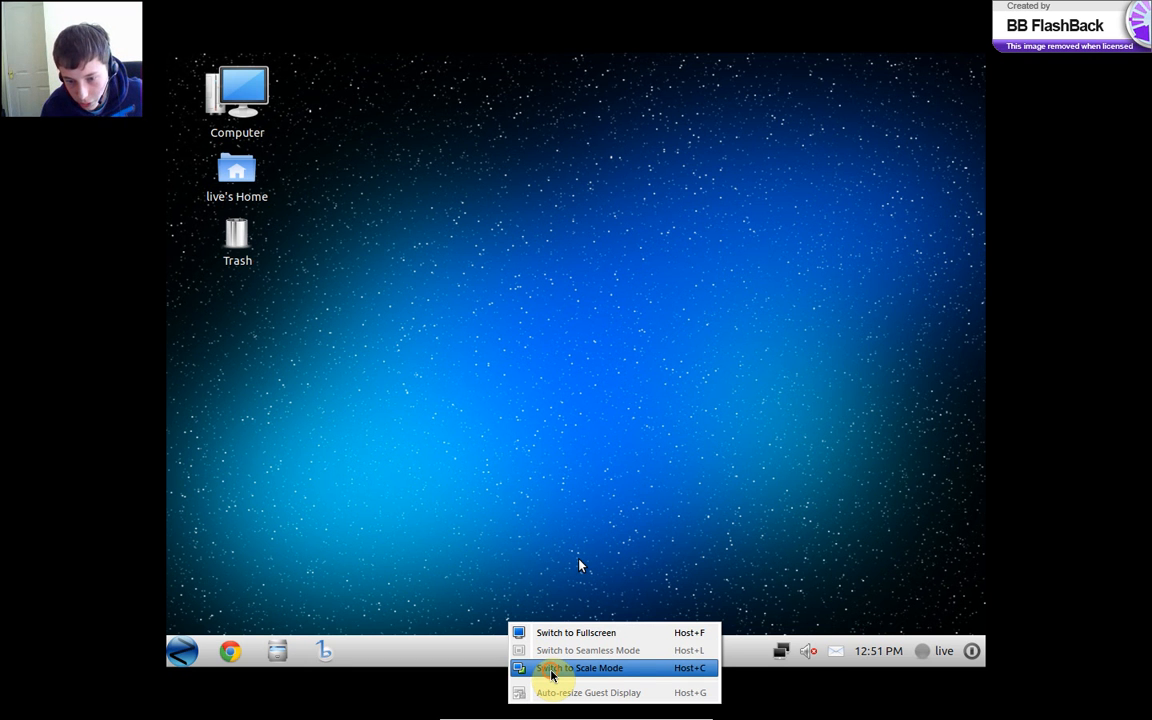
left_click(551, 670)
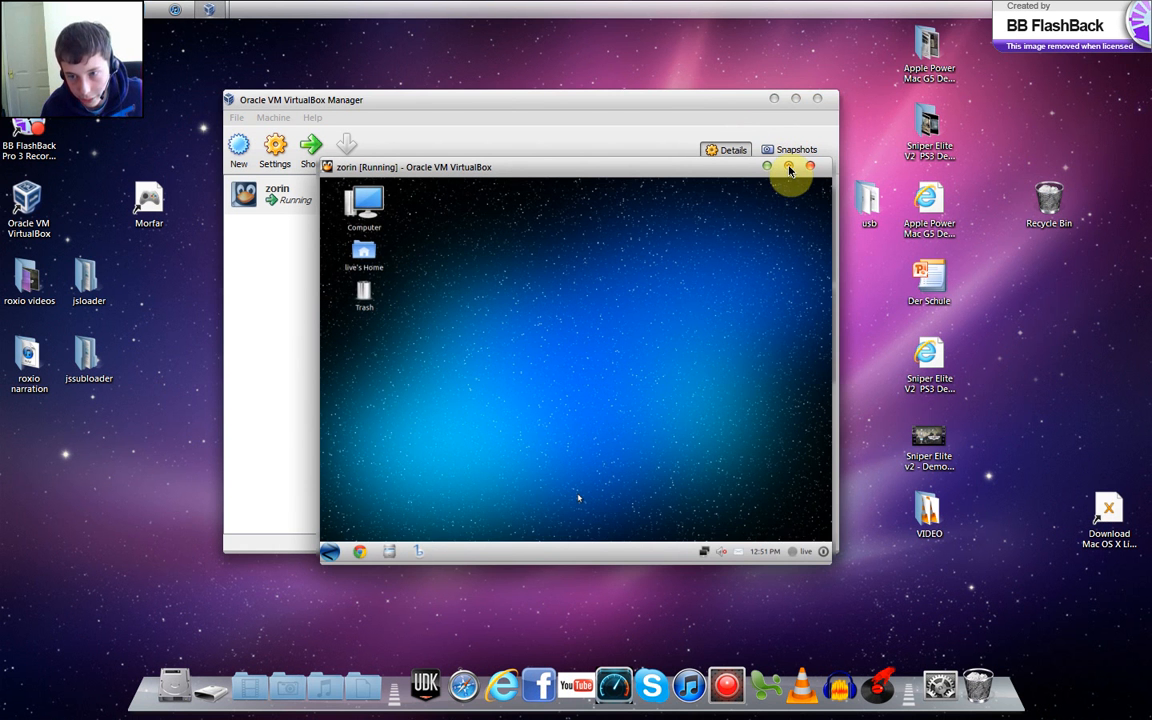
left_click(789, 168)
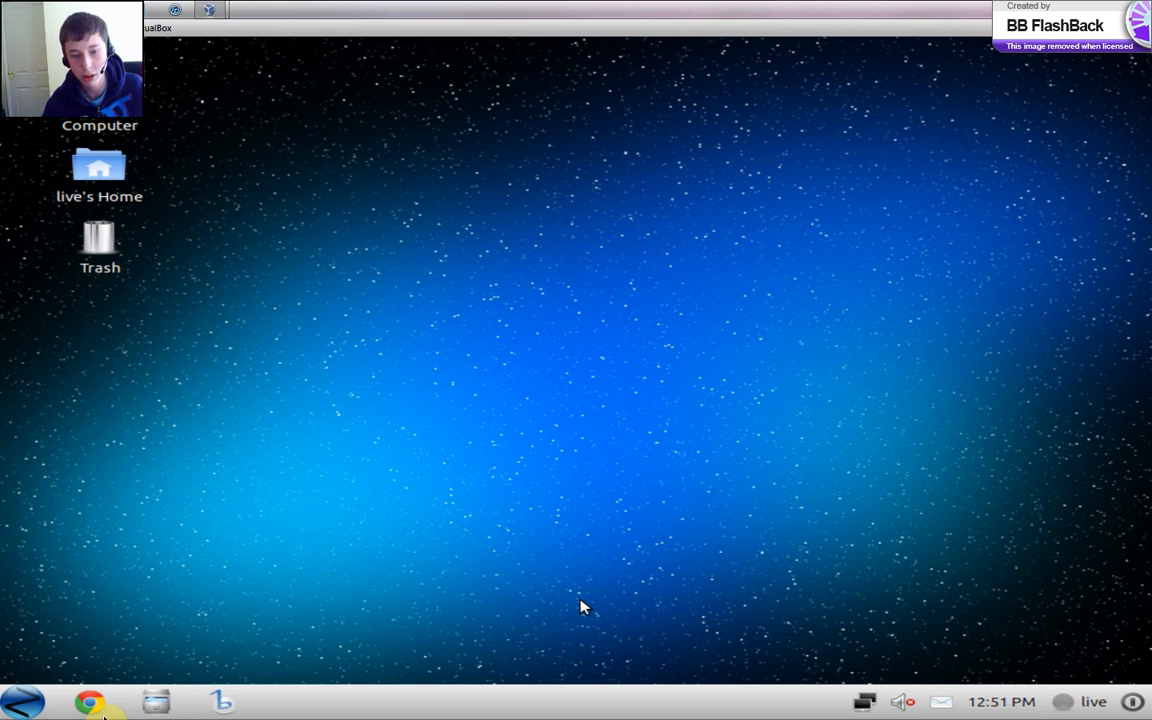
Browse the System Tools applications and the power option in the Zorin start menu, leaving the menu closed.
left_click(14, 697)
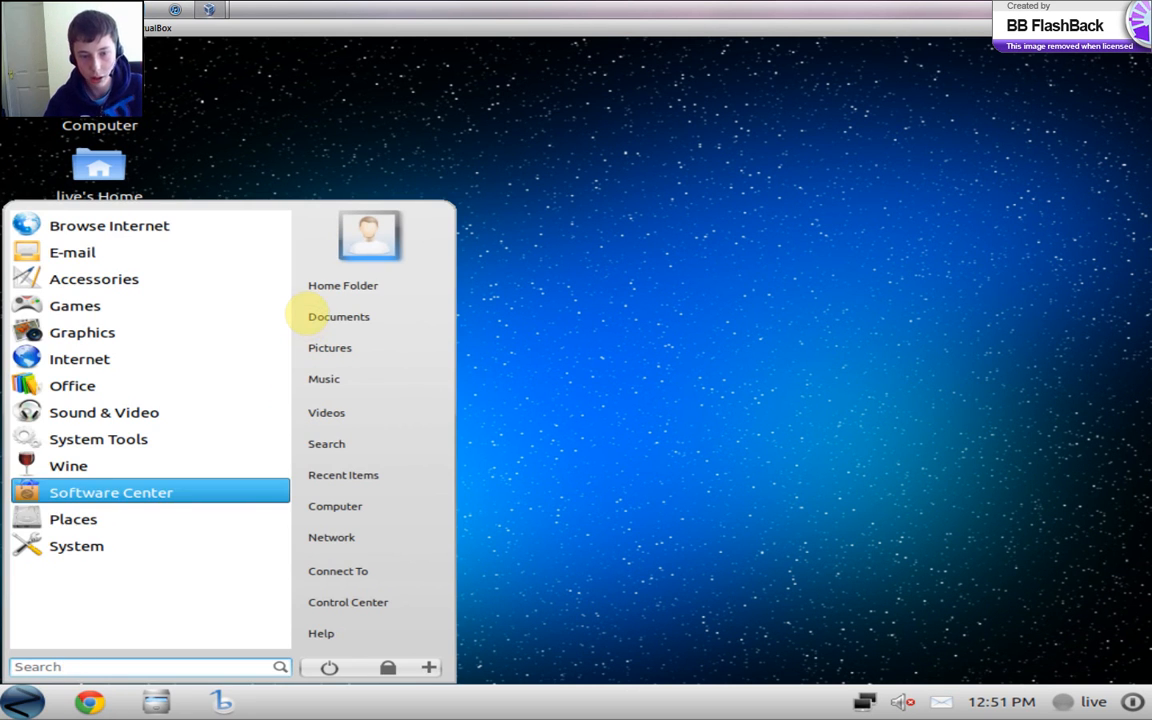
left_click(84, 439)
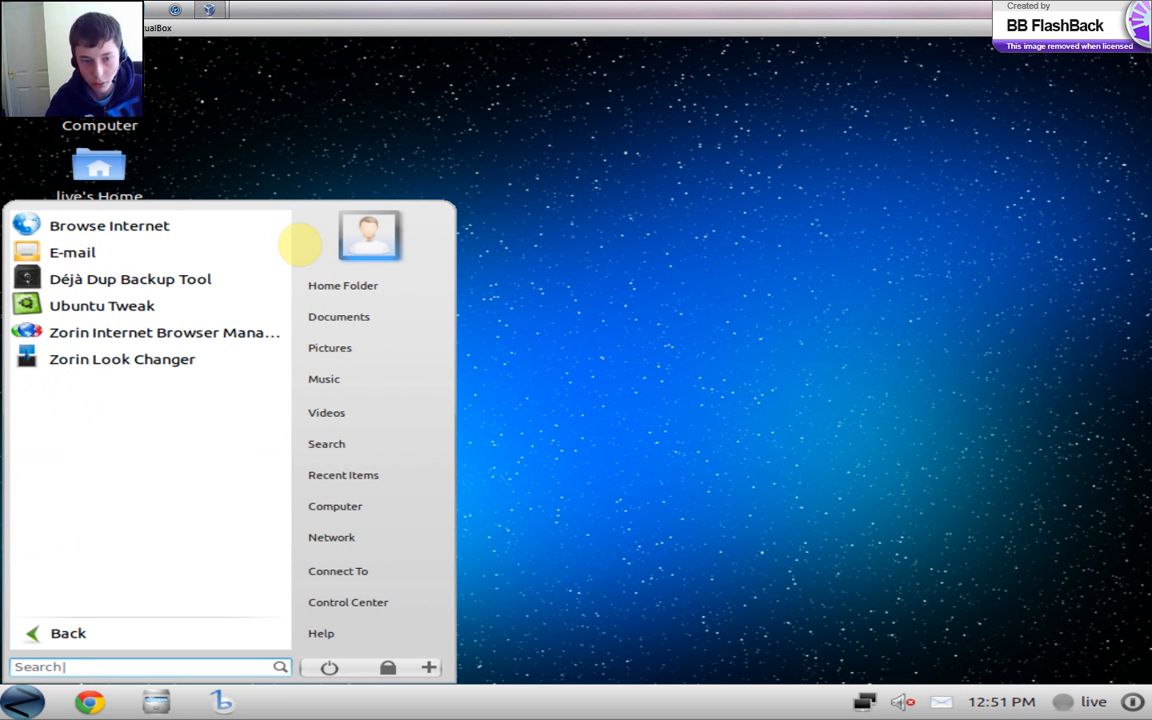
left_click(267, 118)
left_click_drag(268, 107, 909, 514)
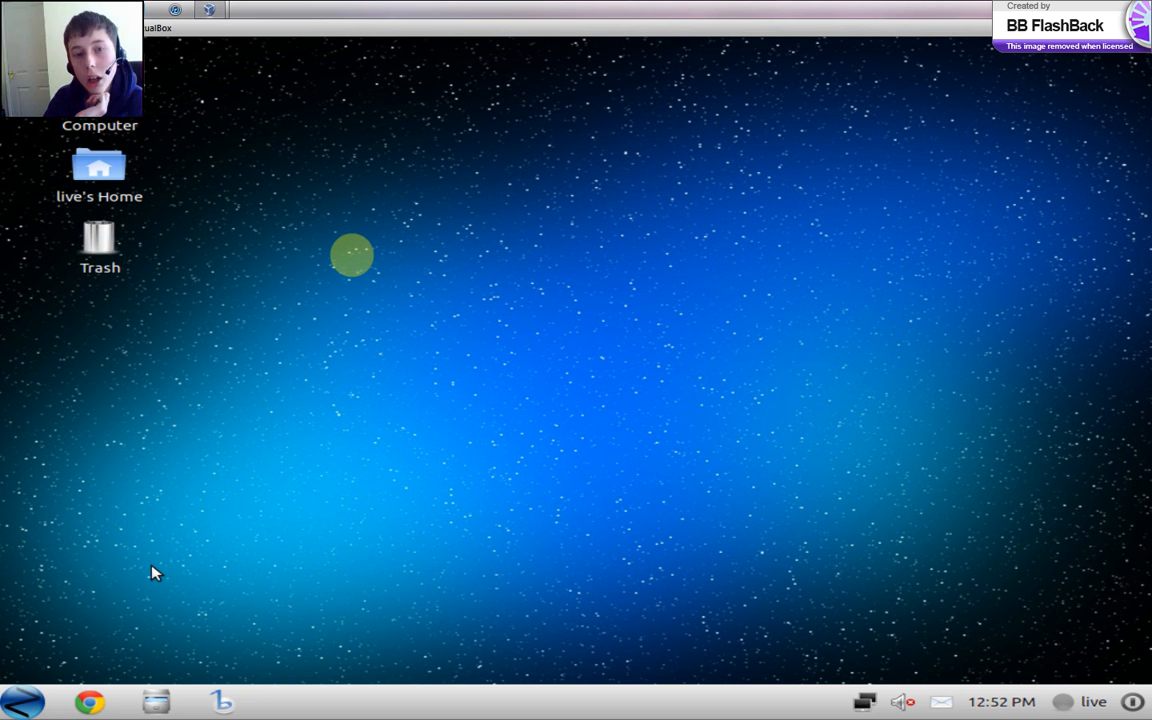
left_click(22, 701)
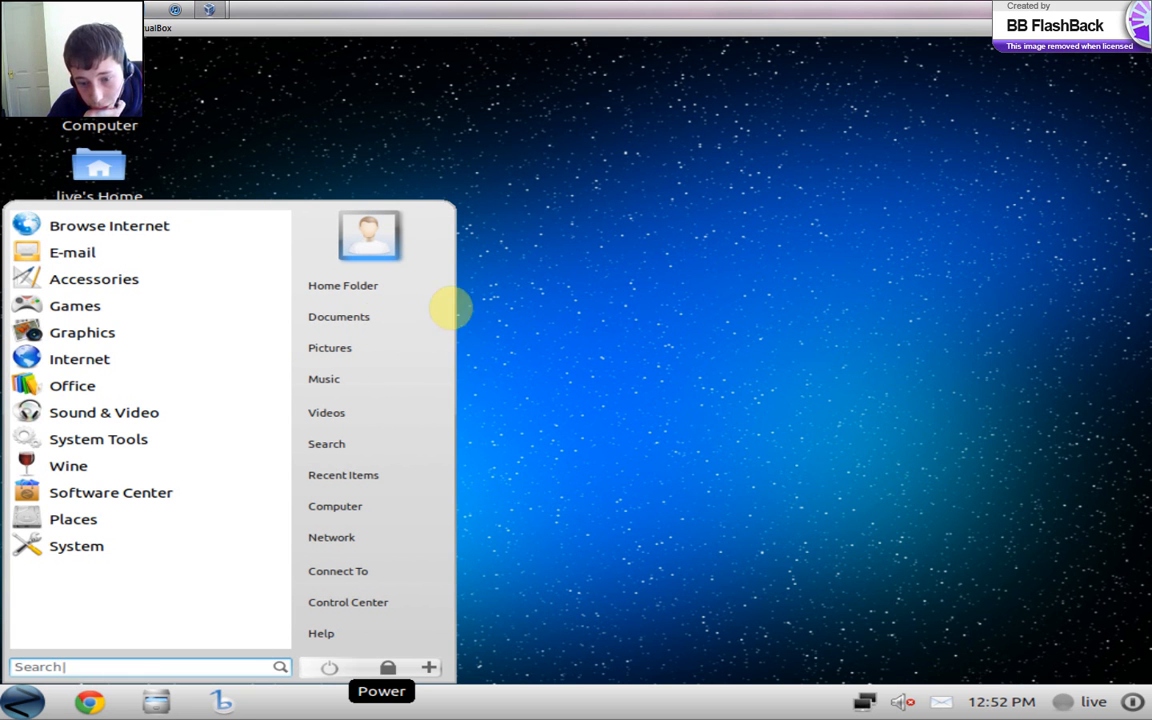
left_click(1075, 50)
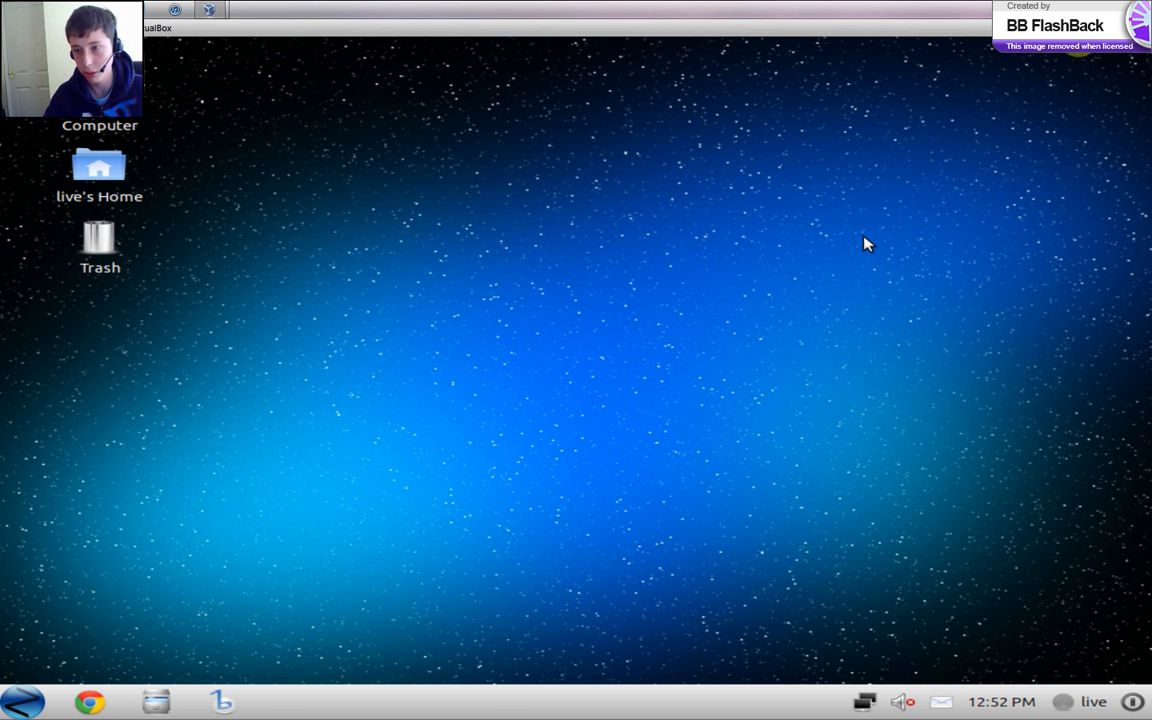
Restore the zorin machine window from its maximized state, reposition it on the host desktop and enlarge it.
left_click(1109, 28)
left_click_drag(625, 158, 494, 87)
left_click(445, 298)
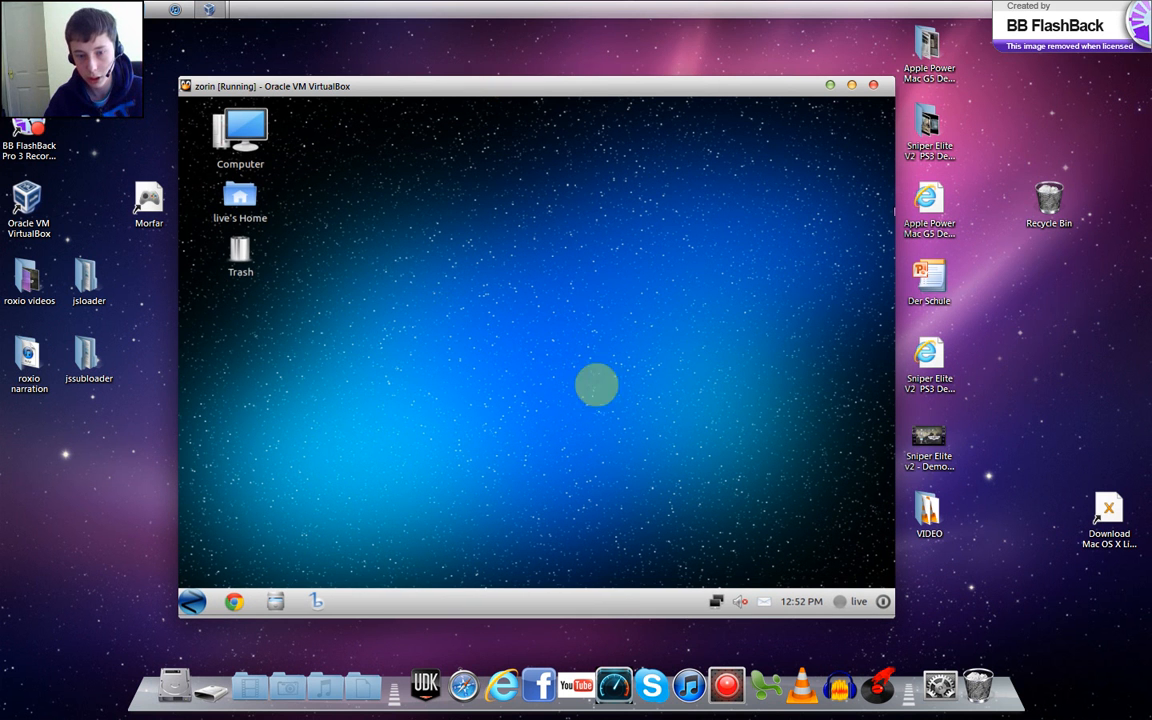
Shut down the Zorin live session and confirm the installation media removal to power off the machine.
left_click(192, 601)
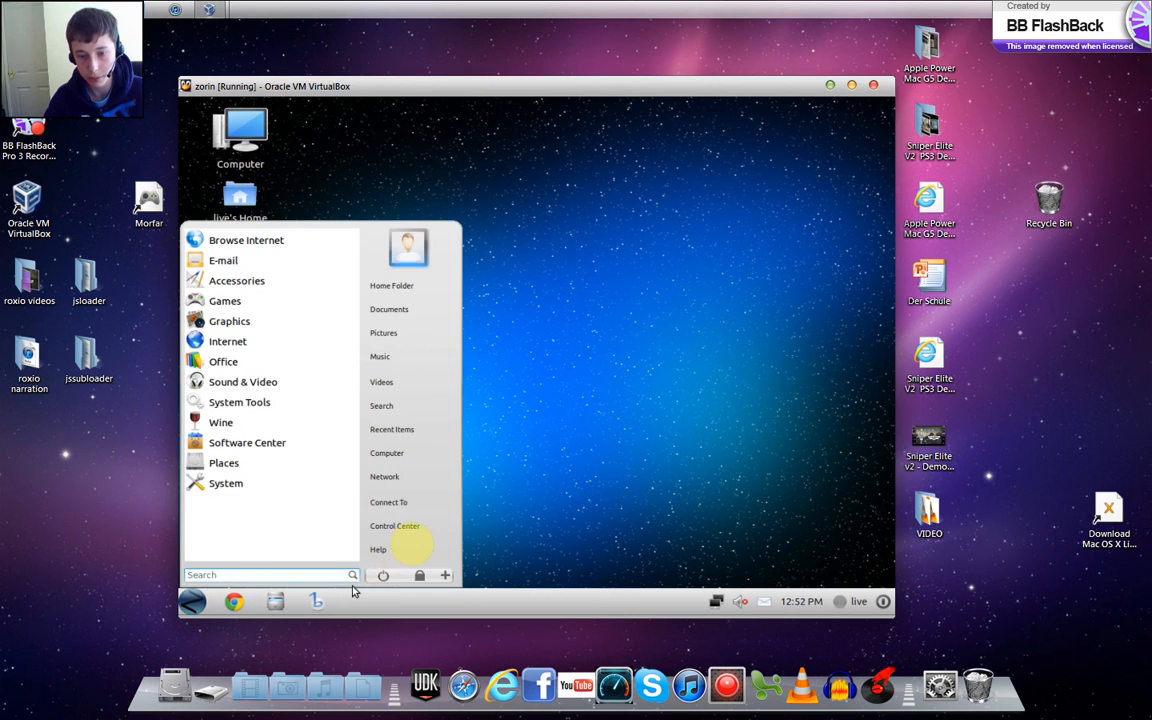
left_click(383, 575)
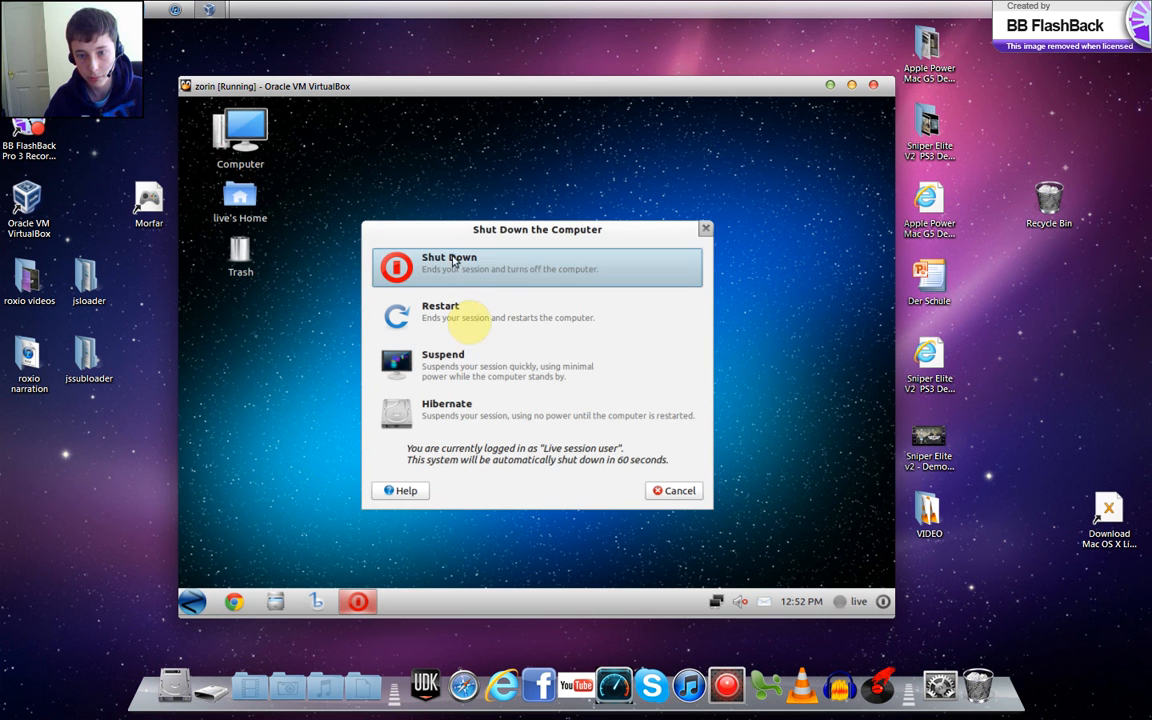
left_click(454, 261)
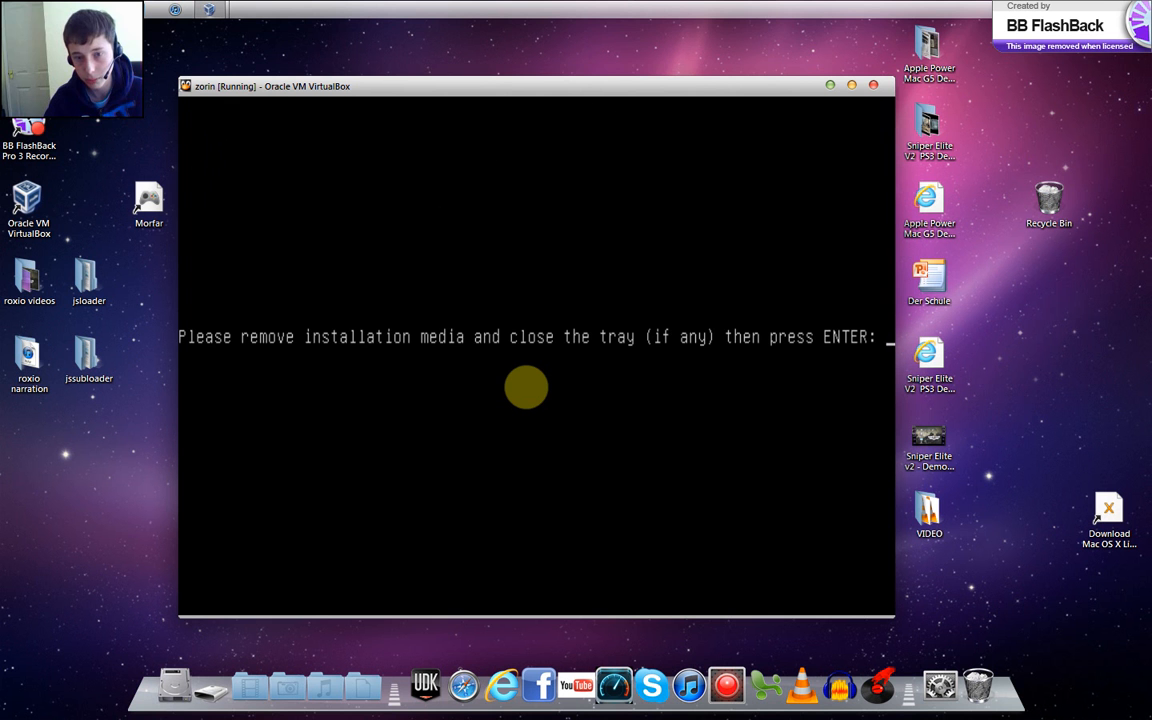
key("Return")
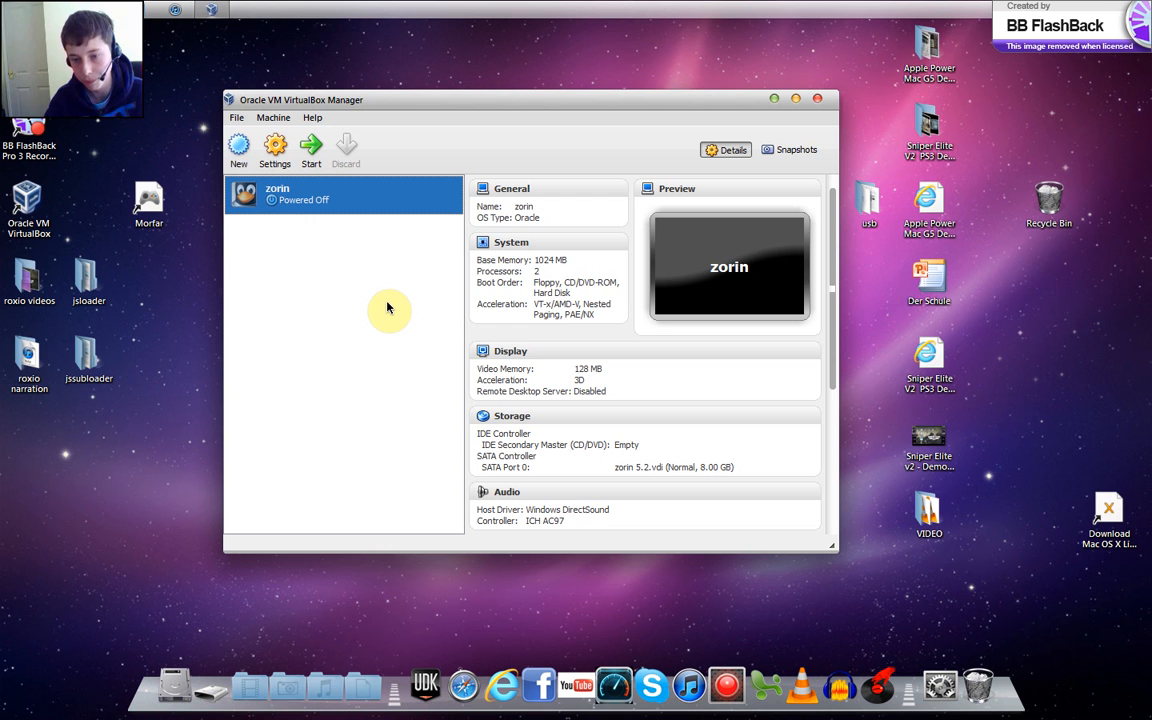
Close the Oracle VM VirtualBox Manager window.
left_click(631, 447)
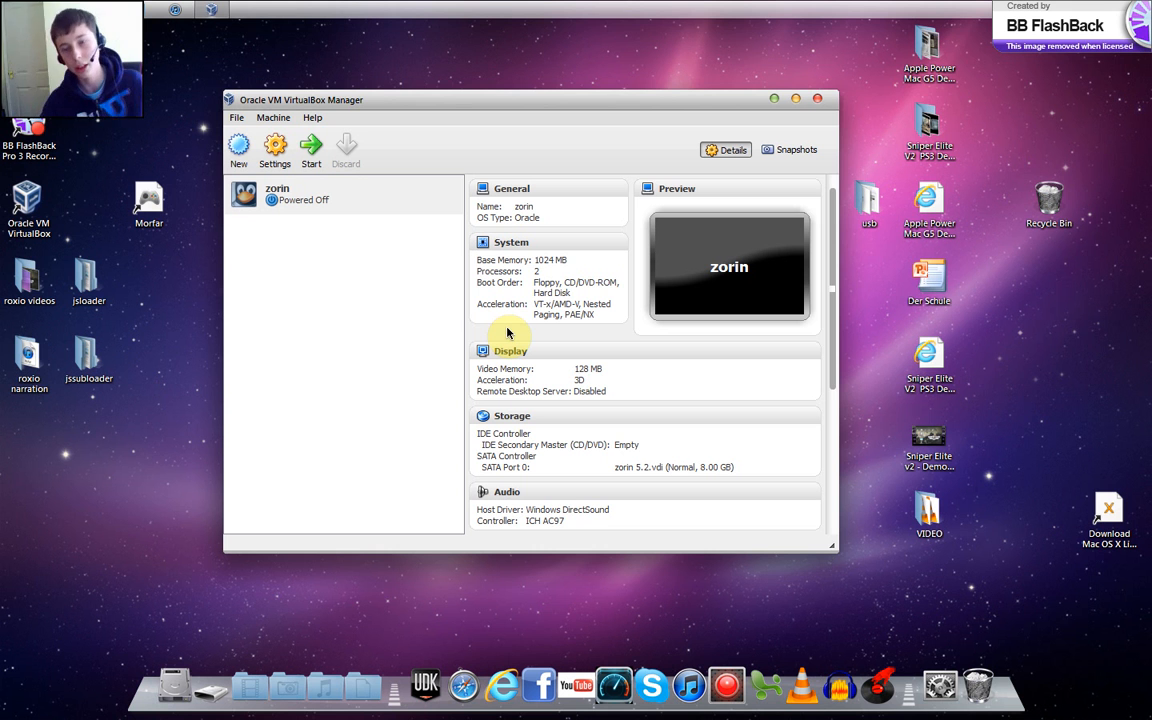
left_click(446, 308)
left_click(336, 341)
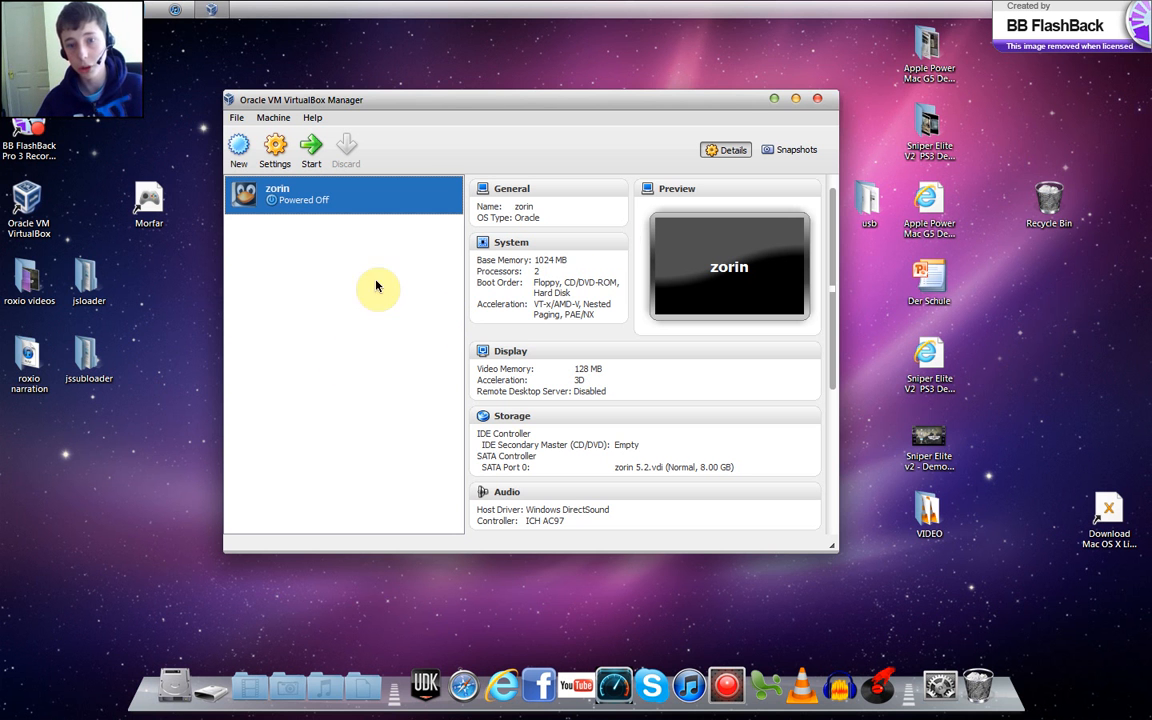
left_click(817, 99)
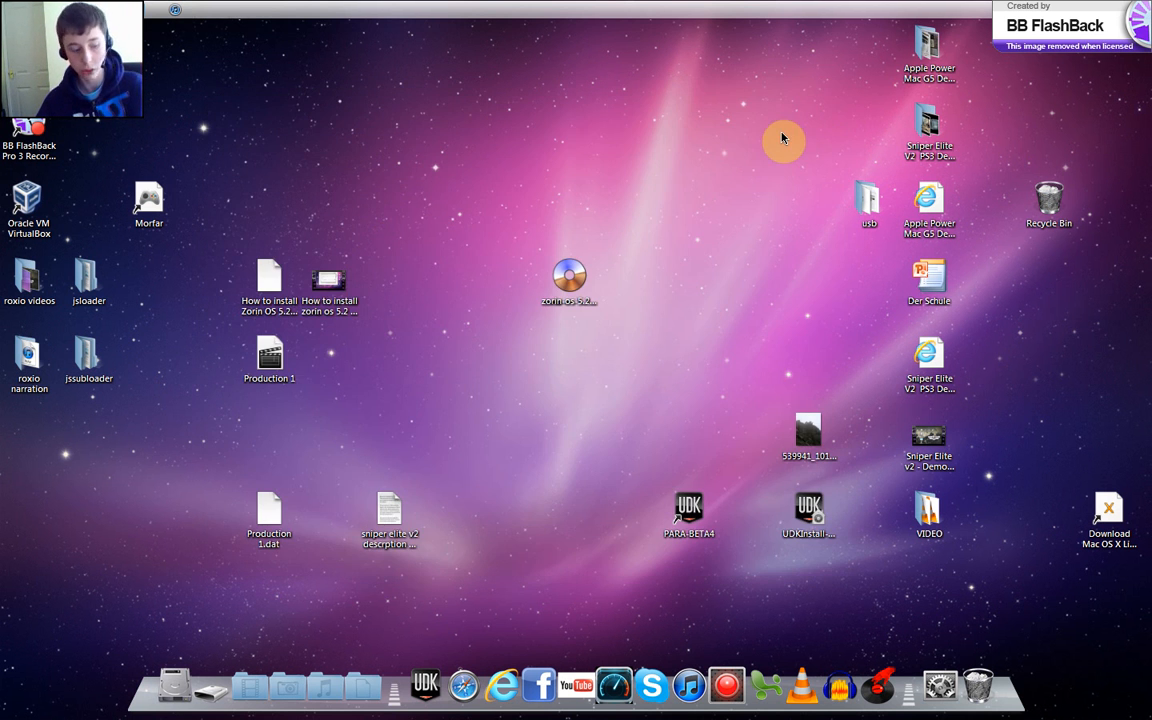